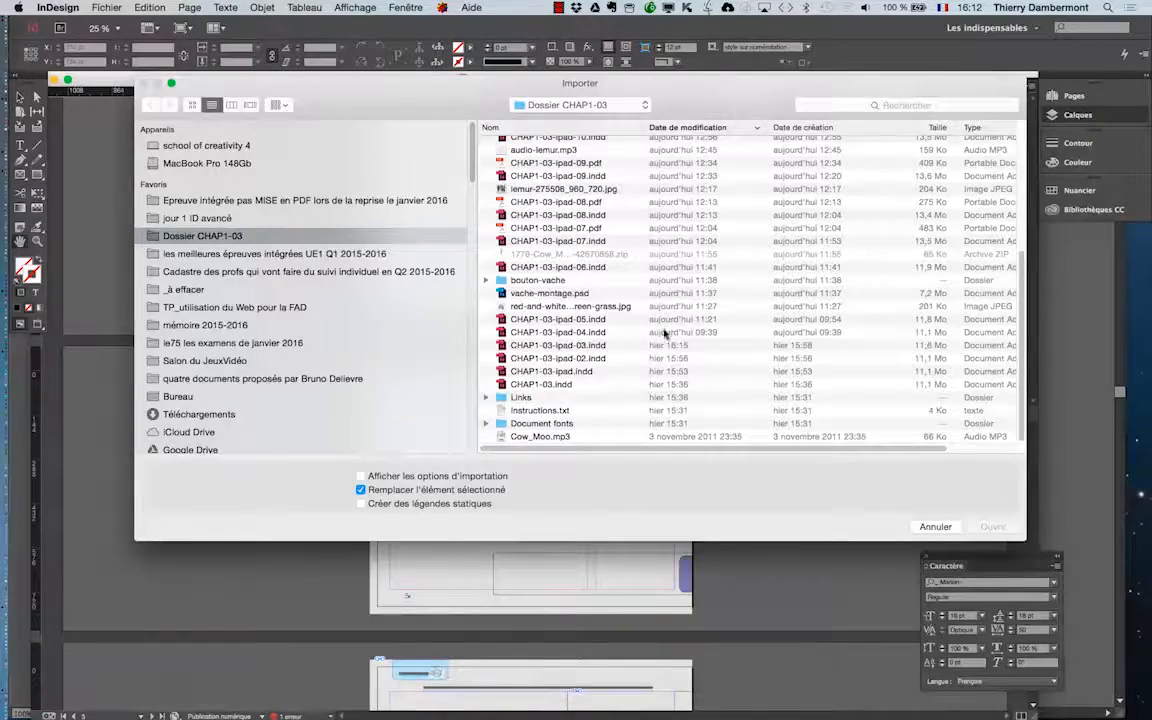
# - Import the four PSD photos from the Links folder: the trawl fishermen, TraditionalFisherman1Ice, Ferry_boat_ship_Helsinki and the BOYS_WITH image
pyautogui.scroll(10, 664, 333)
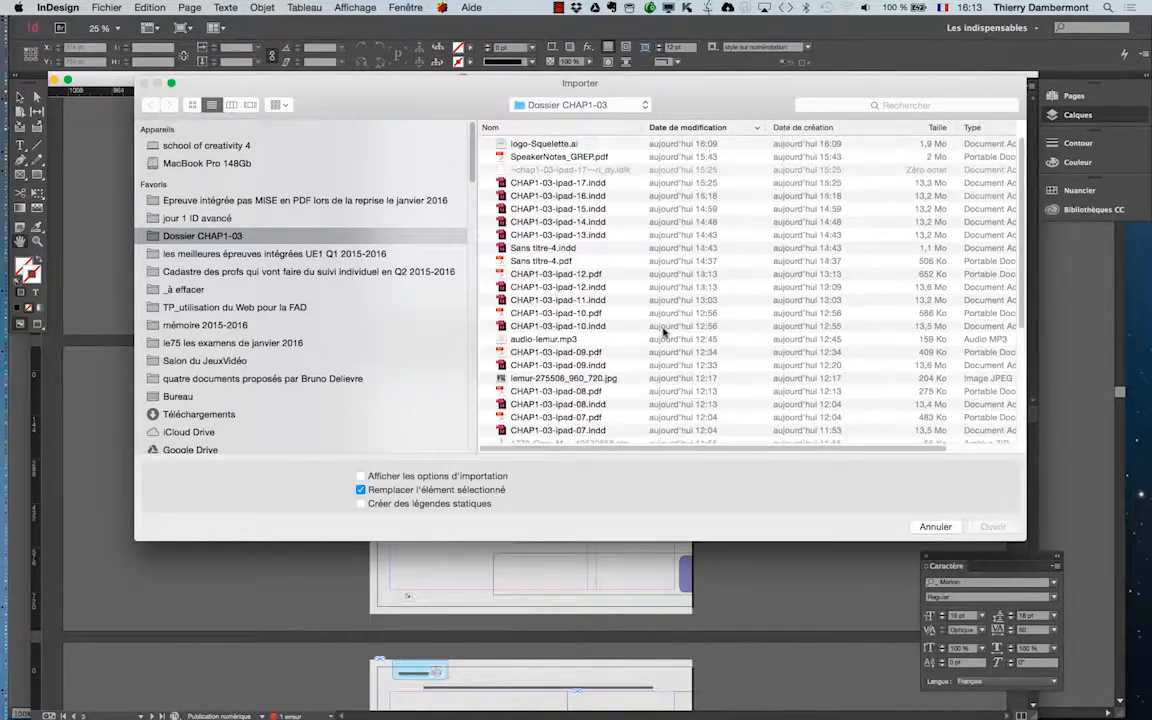
pyautogui.scroll(-10, 650, 338)
pyautogui.doubleClick(528, 399)
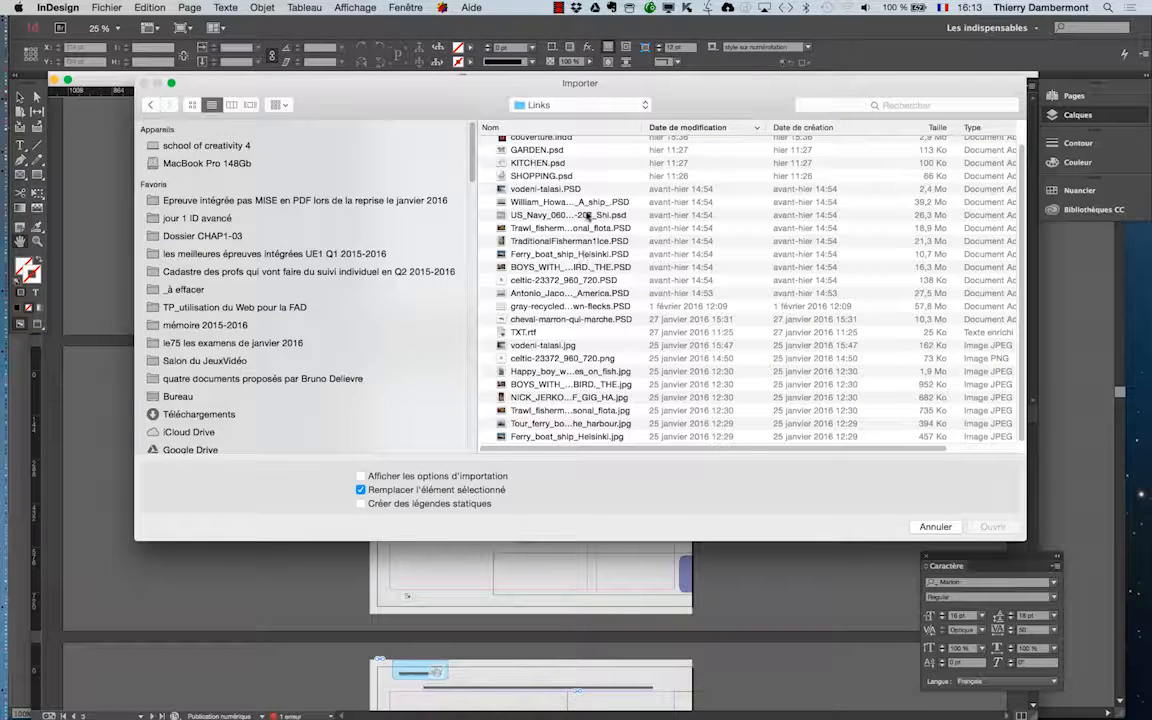
pyautogui.click(592, 228)
pyautogui.keyDown('super'); pyautogui.click(560, 267); pyautogui.keyUp('super')
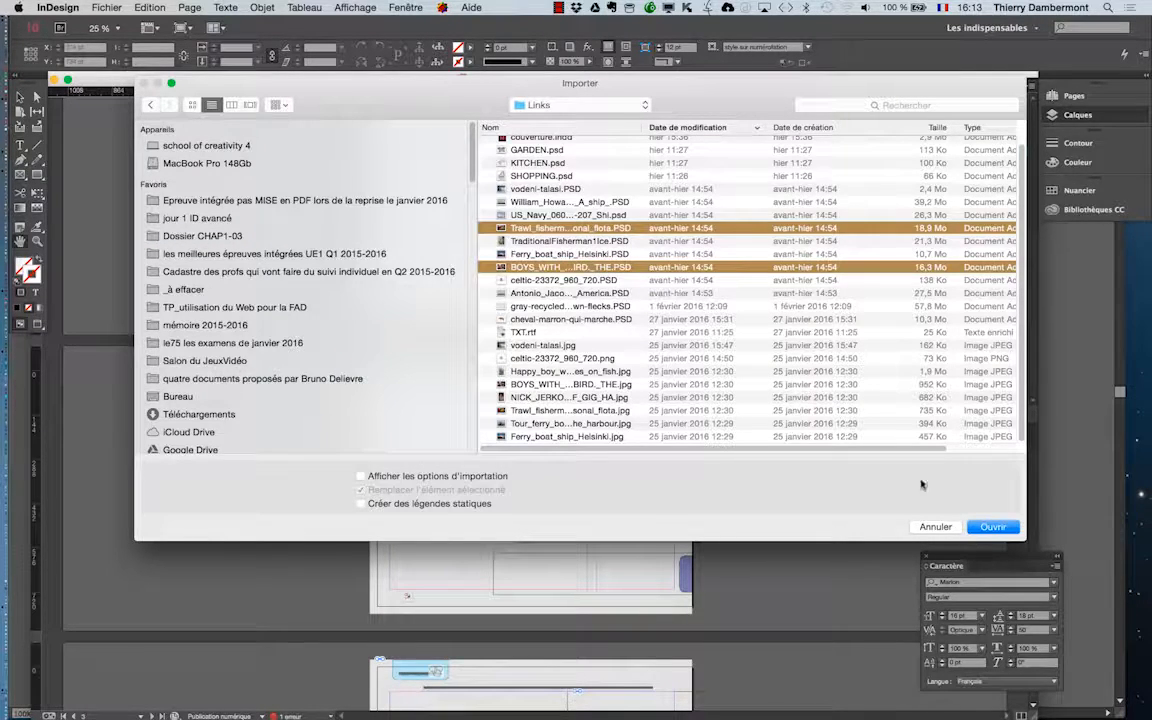
pyautogui.keyDown('shift'); pyautogui.click(601, 241); pyautogui.keyUp('shift')
pyautogui.click(990, 526)
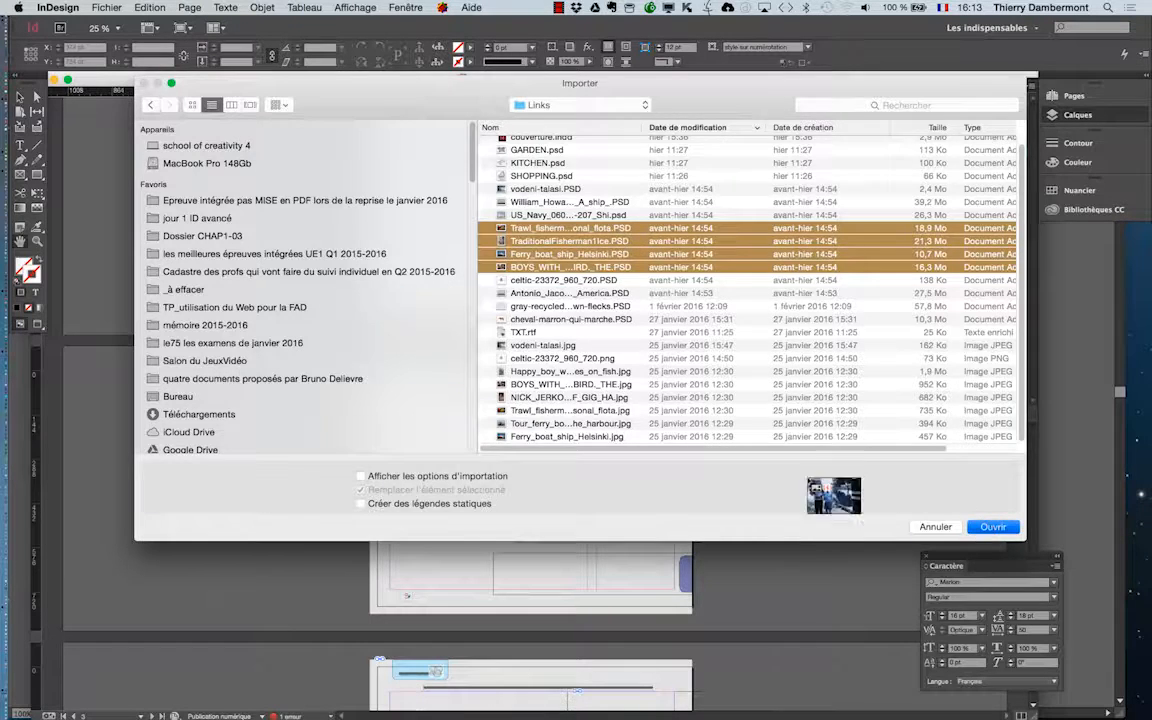
# - Place the two boys, the ferry, the old fisherman and the fishing crew photos as separate frames in page 3's empty left half
pyautogui.press('super+equal')
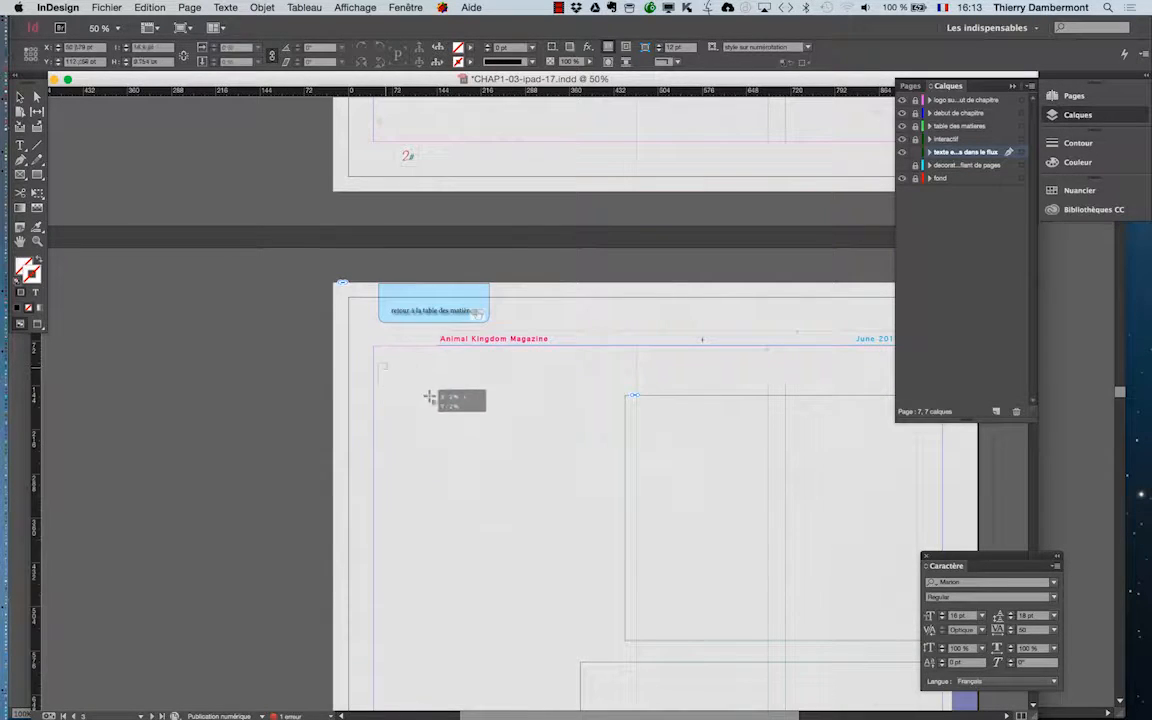
pyautogui.moveTo(379, 362); pyautogui.dragTo(500, 445)
pyautogui.moveTo(412, 463); pyautogui.dragTo(566, 577)
pyautogui.moveTo(379, 611); pyautogui.dragTo(450, 707)
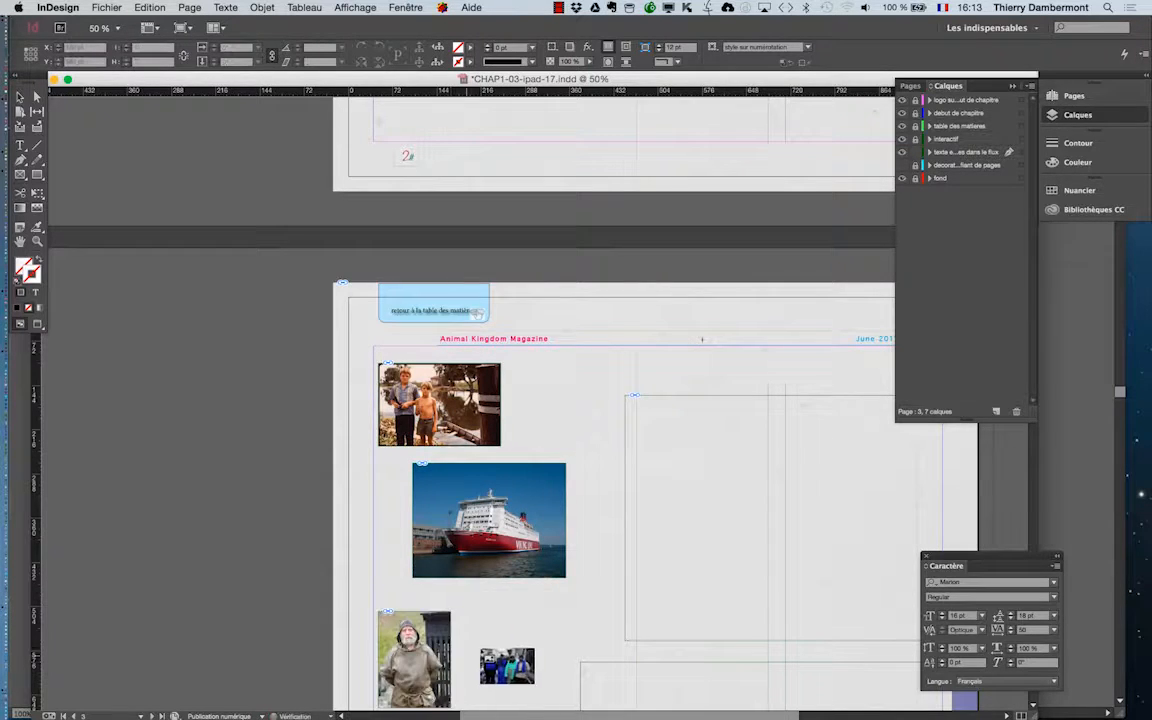
pyautogui.moveTo(476, 596); pyautogui.dragTo(606, 683)
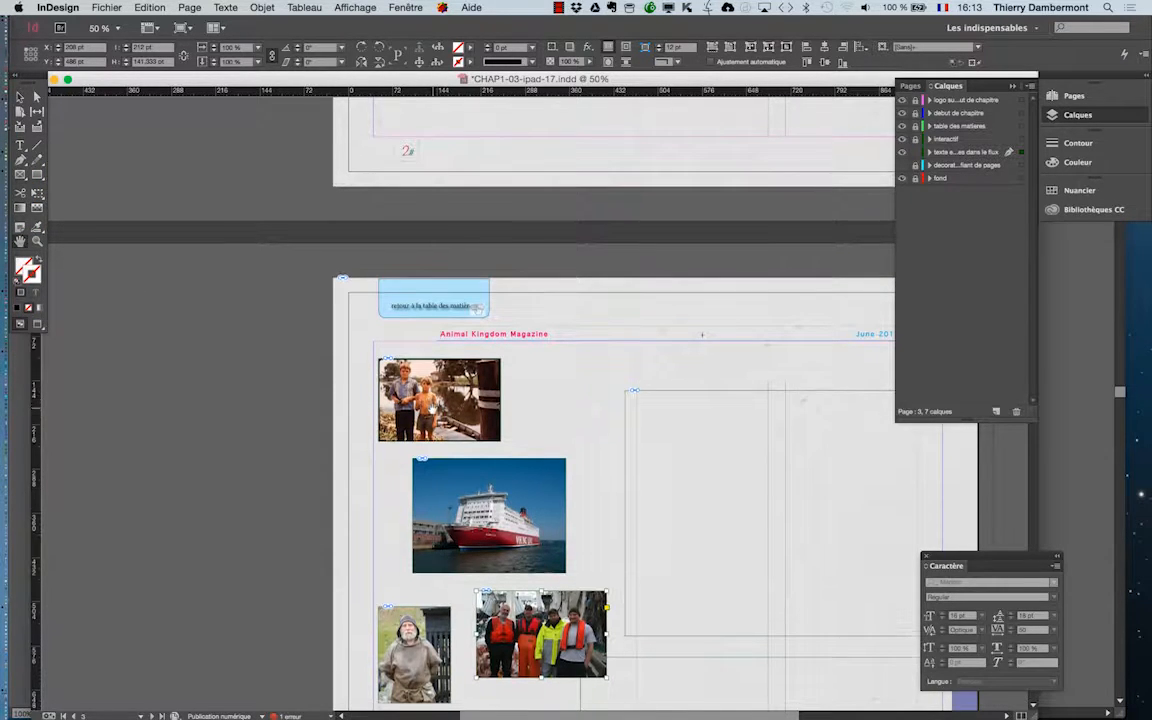
# - Move the fishing crew photo up beside the ferry photo, overlapping the edge of the large empty frame on page 3
pyautogui.scroll(-2, 388, 367)
pyautogui.click(177, 211)
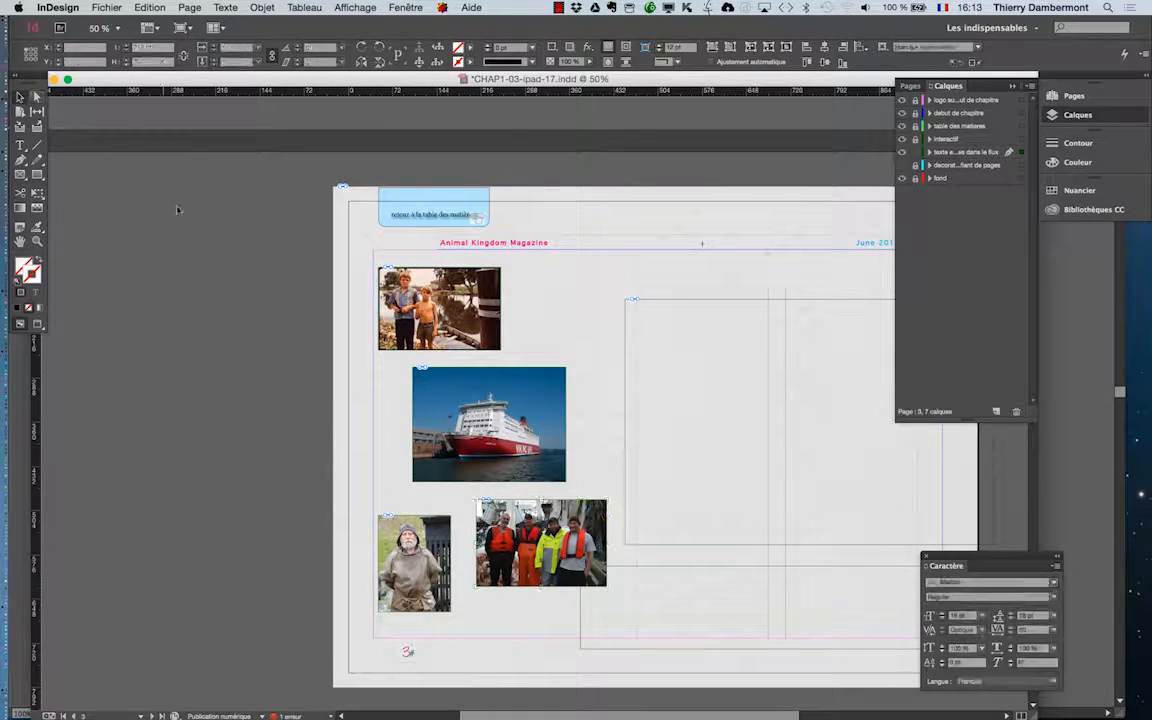
pyautogui.click(547, 503)
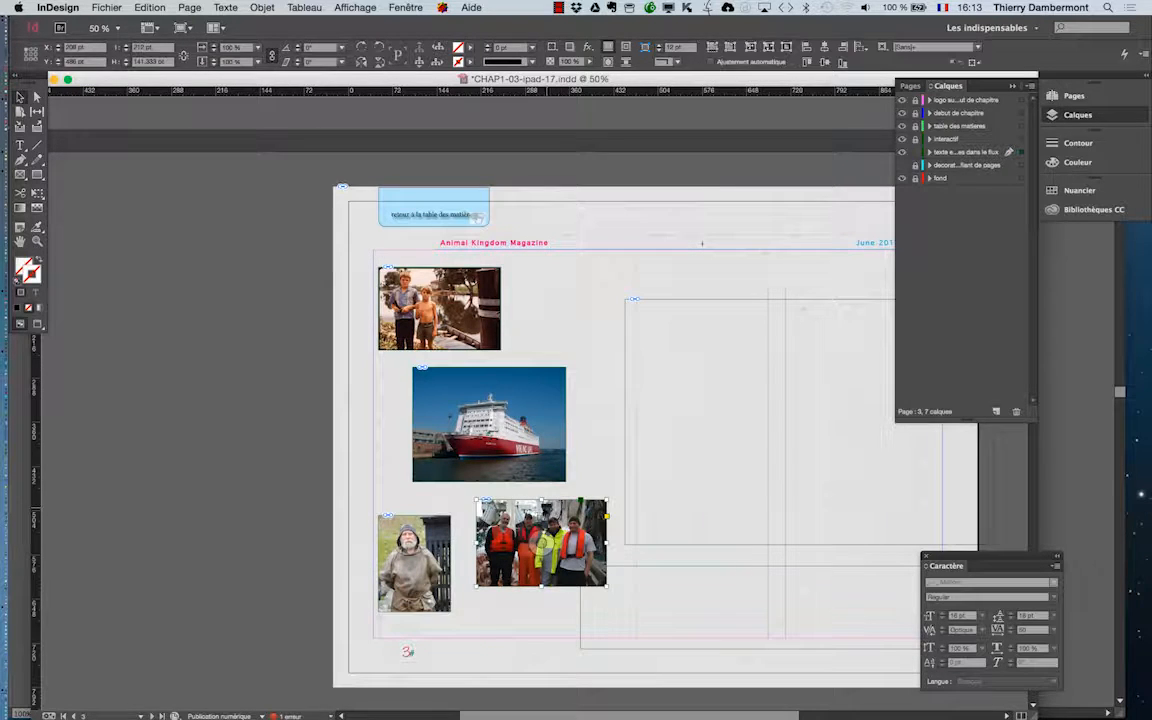
pyautogui.moveTo(555, 500); pyautogui.dragTo(671, 346)
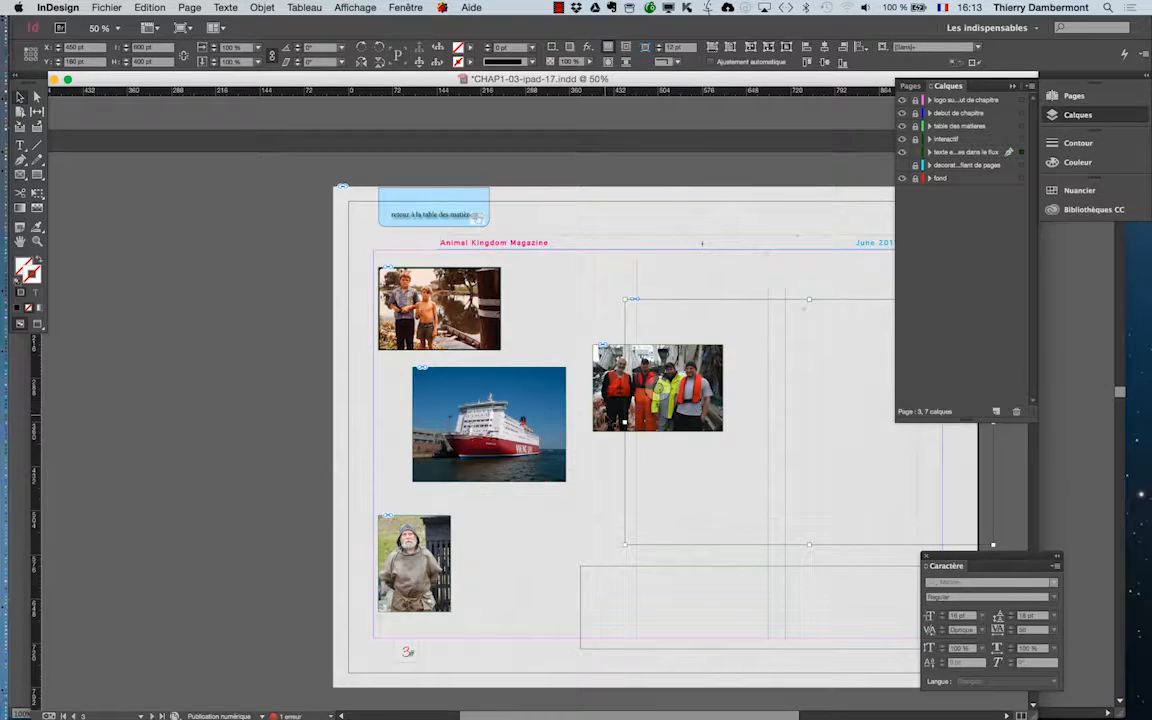
# - Select the four placed photos together and cut them from page 3
pyautogui.click(612, 400)
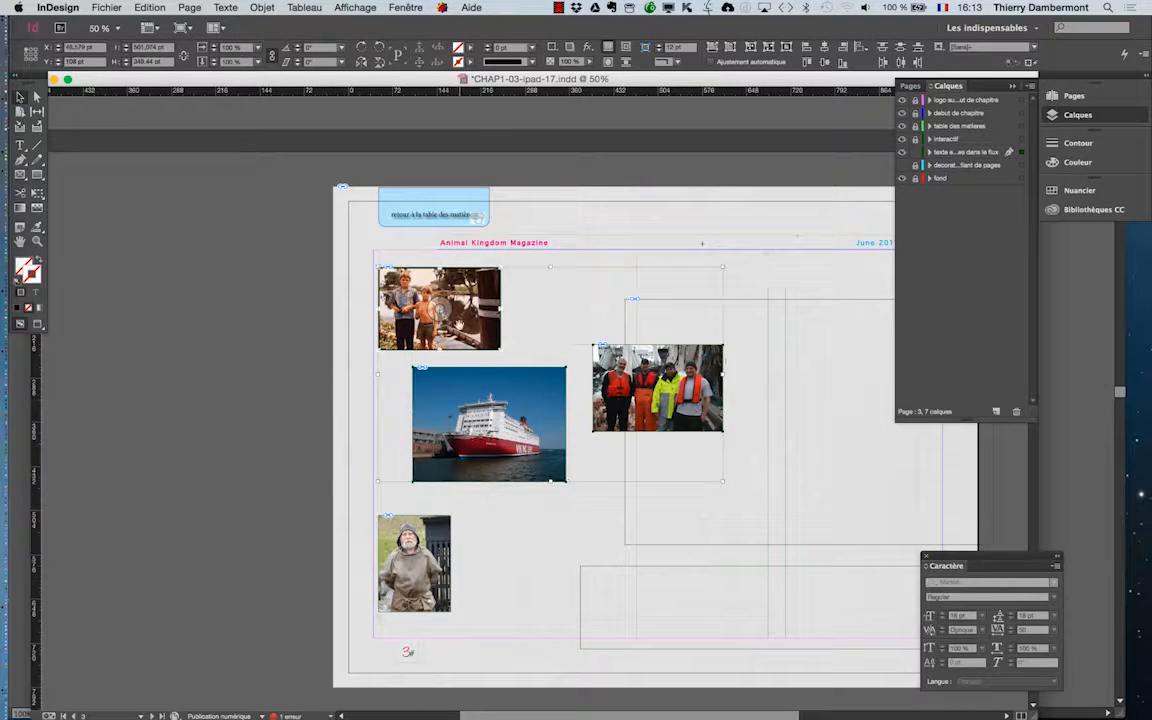
pyautogui.click(300, 375)
pyautogui.click(395, 285)
pyautogui.keyDown('shift'); pyautogui.click(438, 382); pyautogui.keyUp('shift')
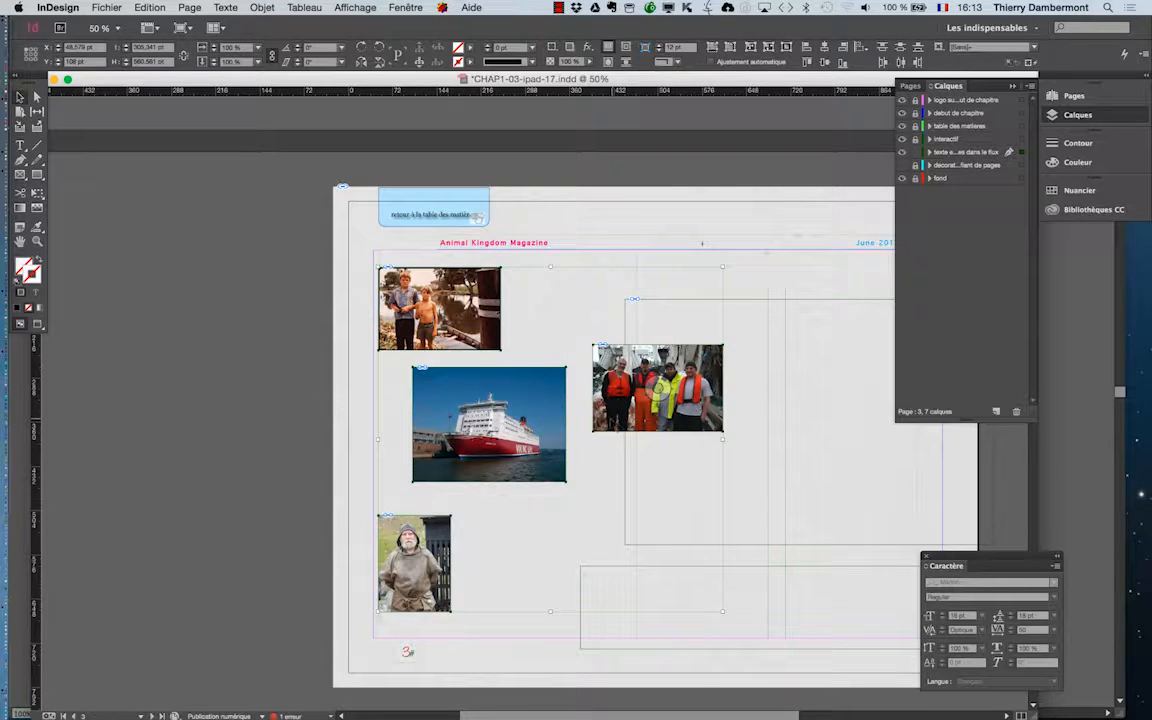
pyautogui.press('Delete')
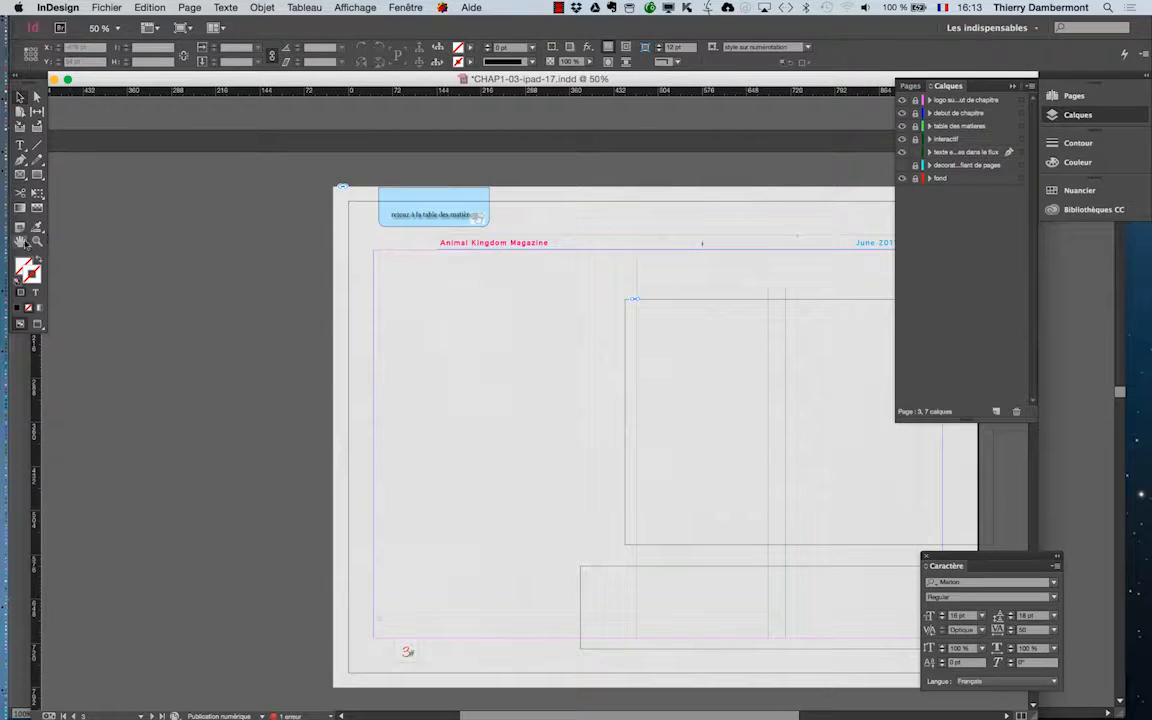
# - Go to page 6 and paste the four photos in place in its empty left half
pyautogui.scroll(-15, 399, 409)
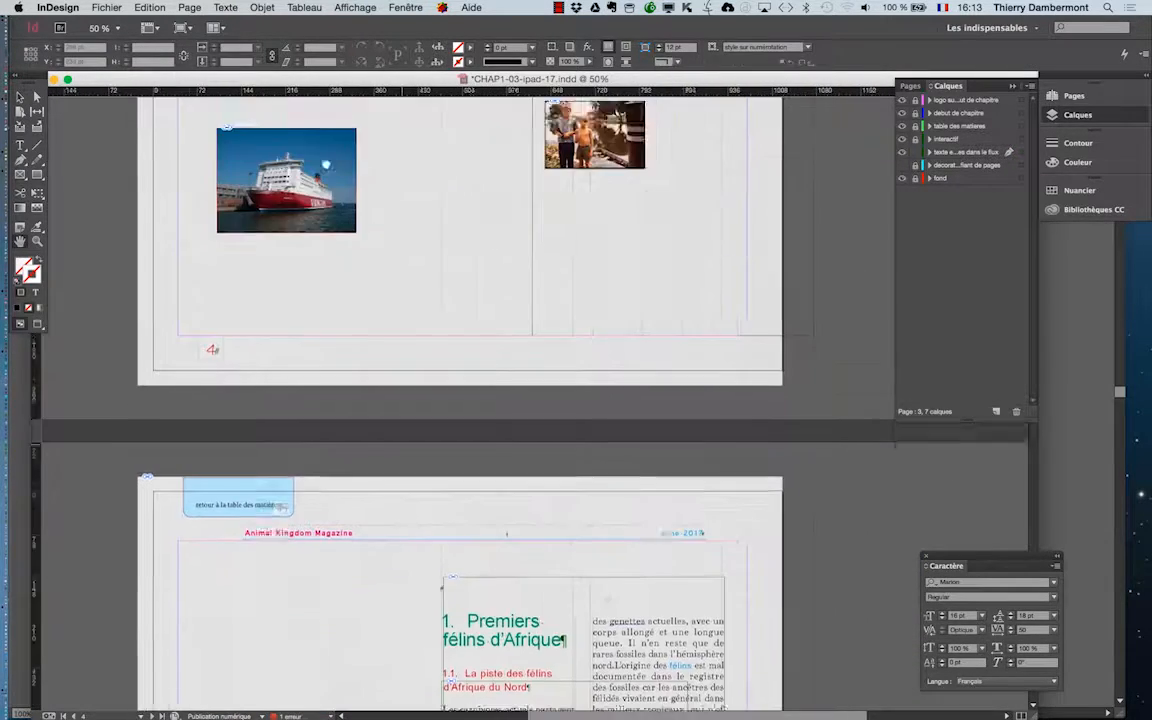
pyautogui.scroll(-10, 370, 340)
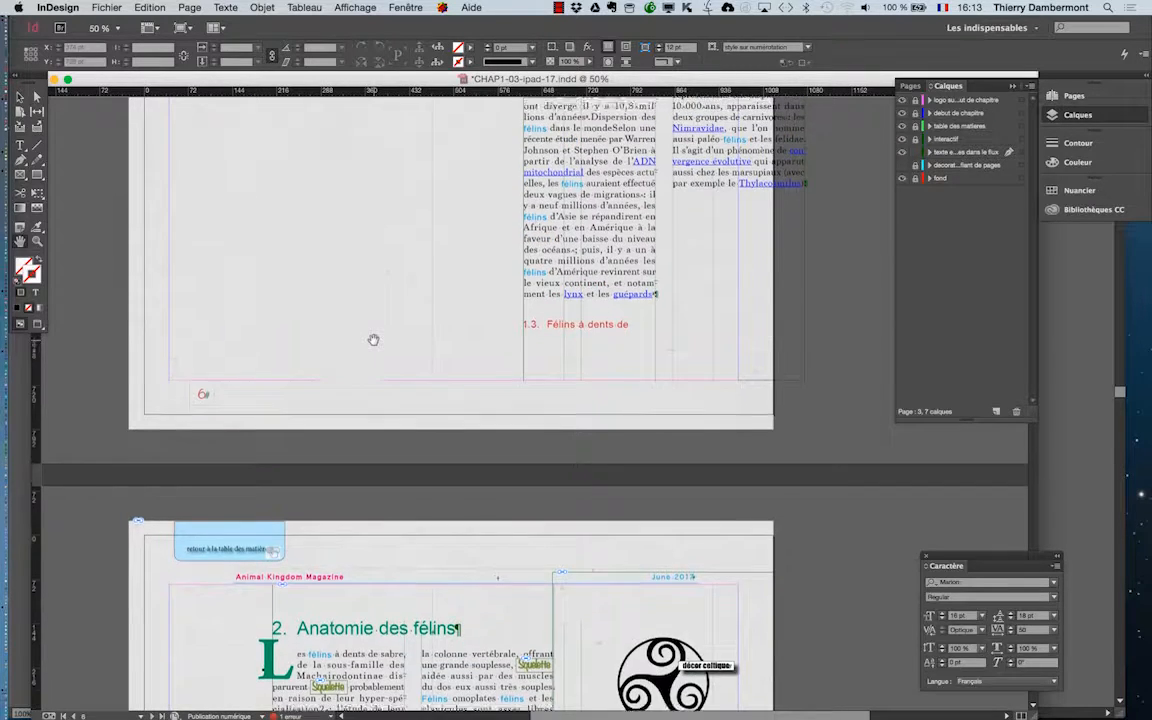
pyautogui.scroll(5, 373, 340)
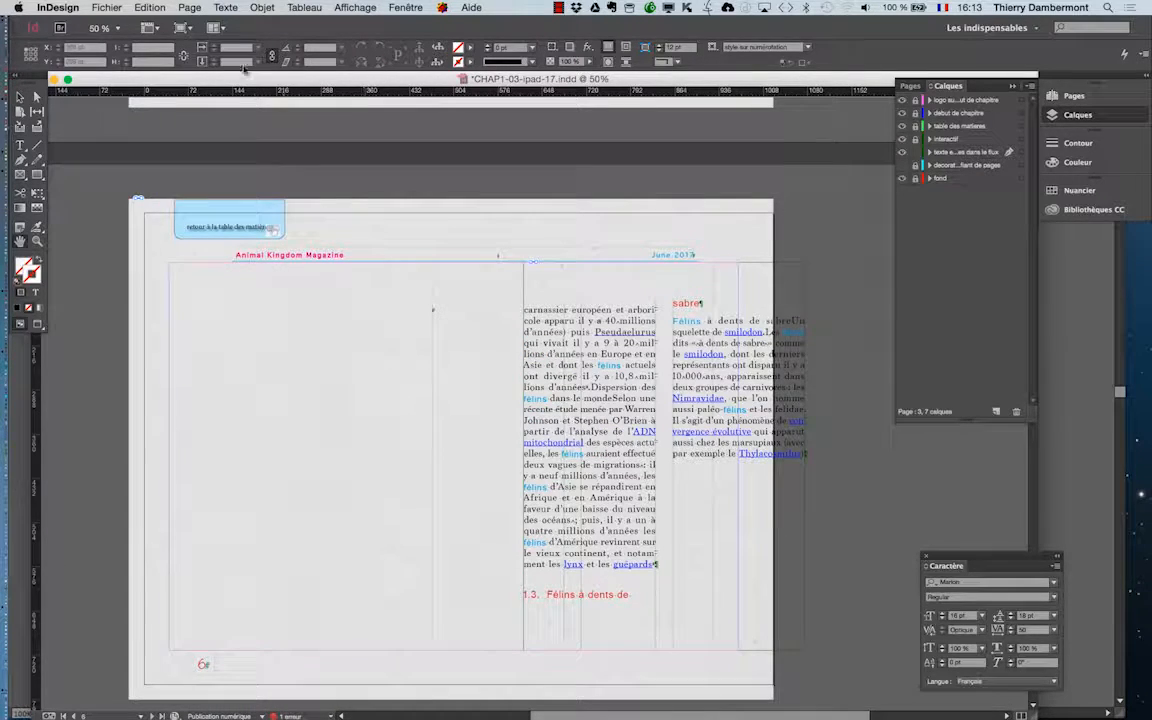
pyautogui.click(150, 7)
pyautogui.click(172, 121)
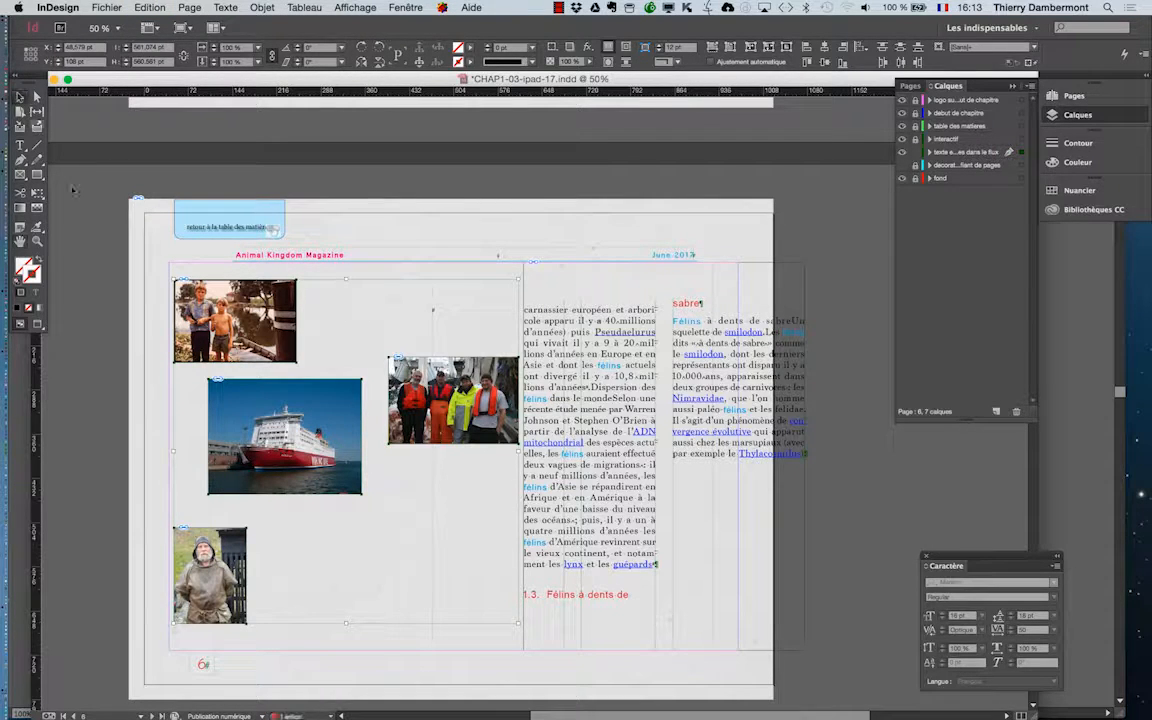
# - Move the fishing crew photo down beside the old fisherman photo on page 6 and deselect it
pyautogui.click(90, 236)
pyautogui.moveTo(400, 377); pyautogui.dragTo(340, 532)
pyautogui.click(98, 334)
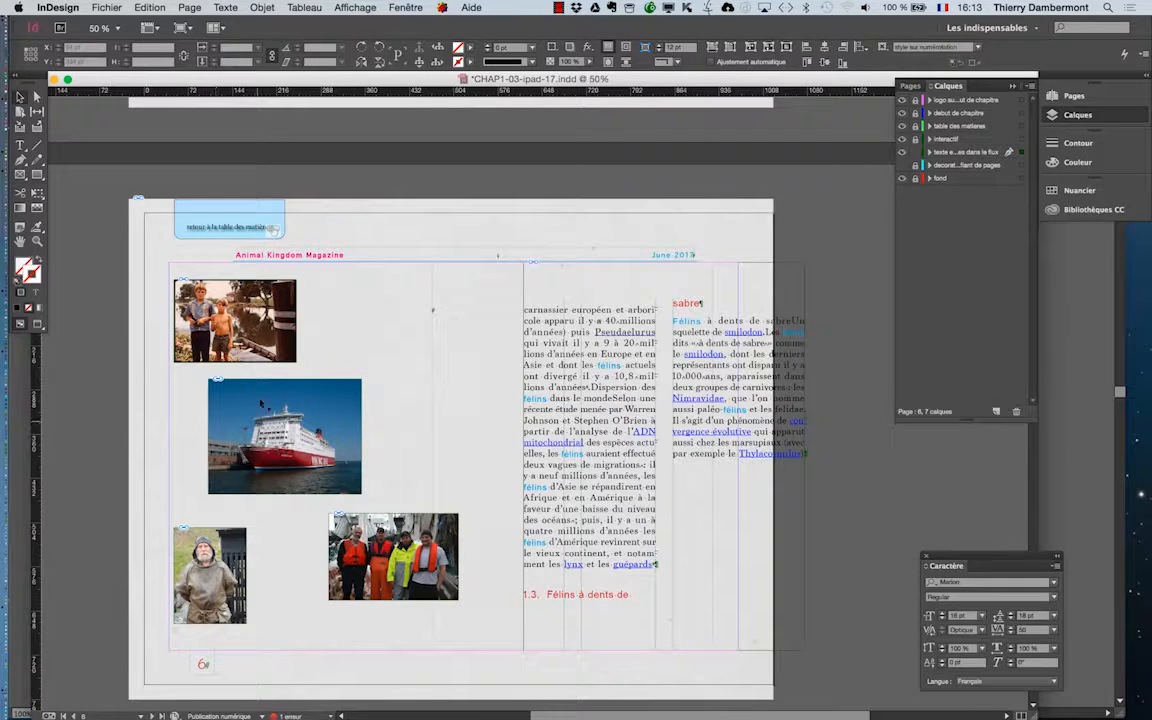
pyautogui.click(235, 320)
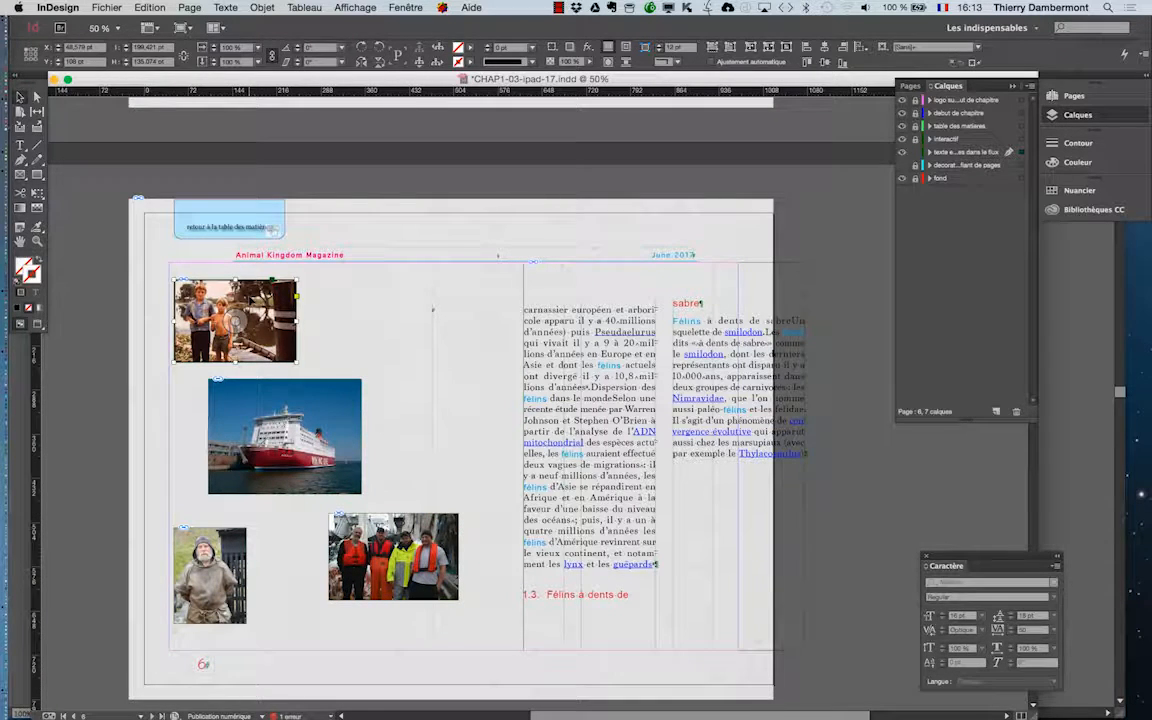
pyautogui.click(262, 8)
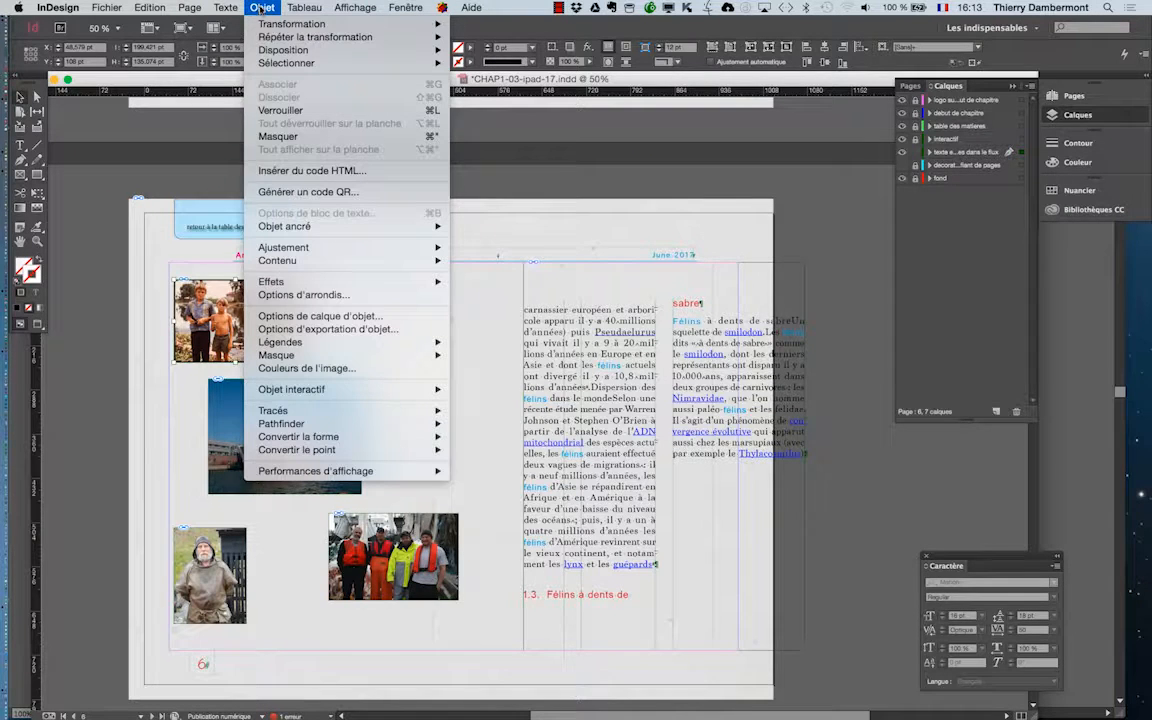
pyautogui.moveTo(320, 346)
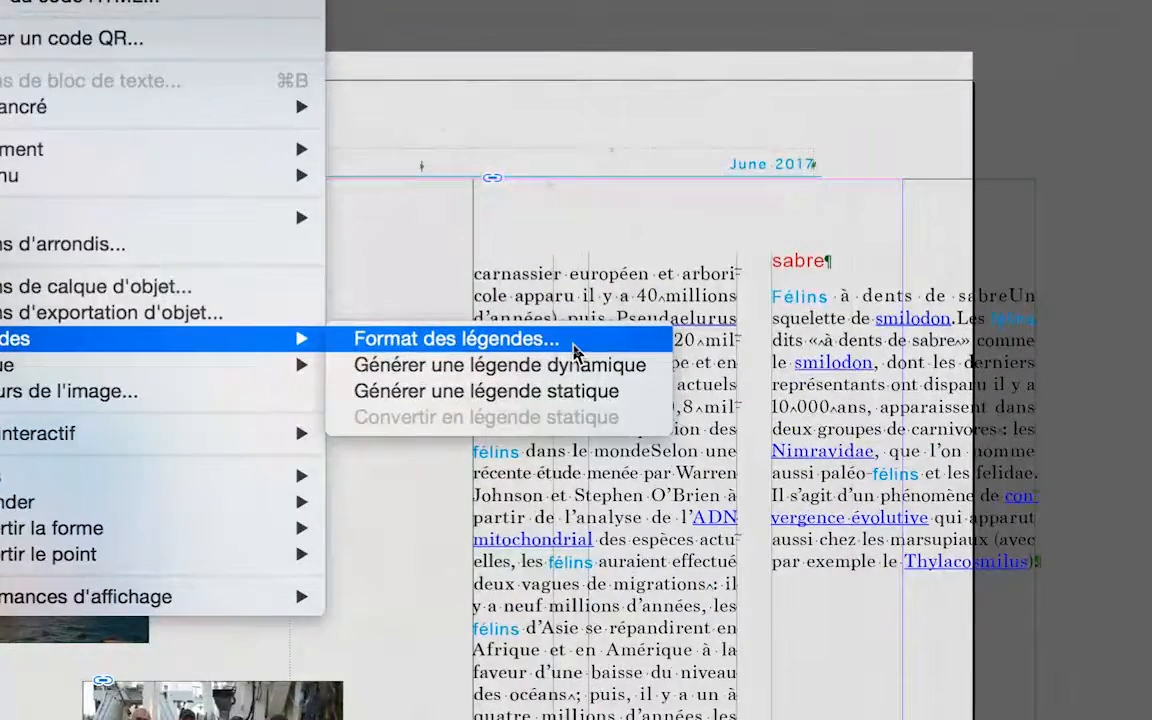
pyautogui.click(577, 352)
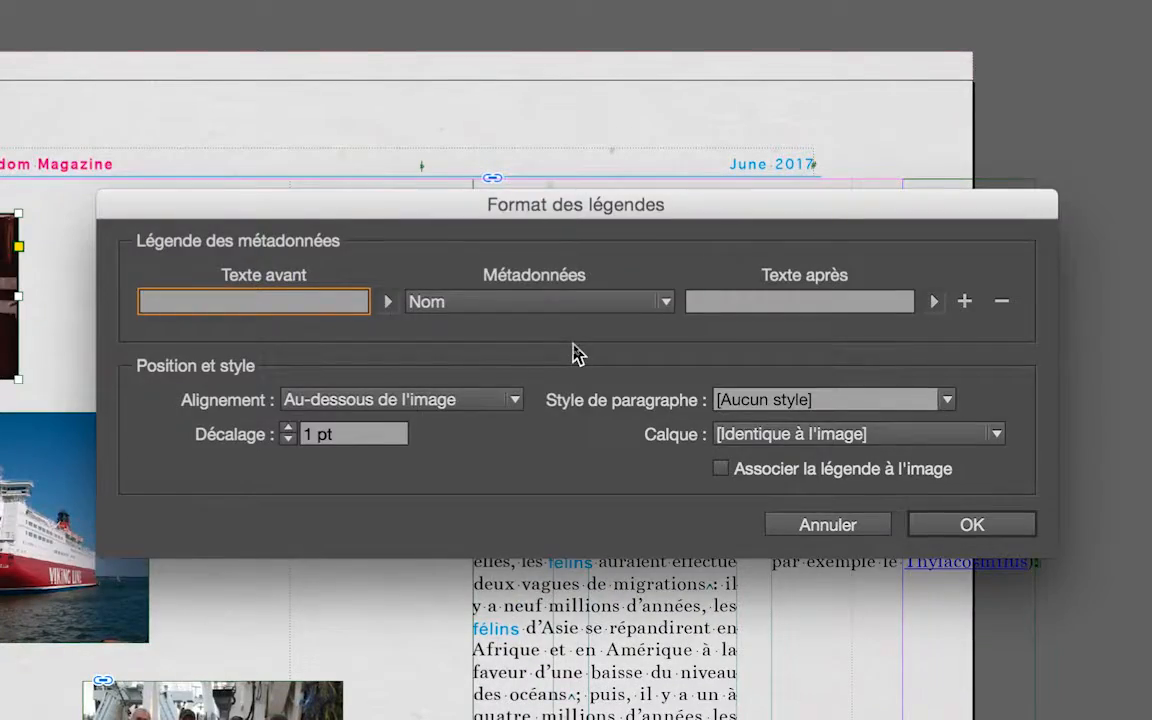
pyautogui.press('alt')
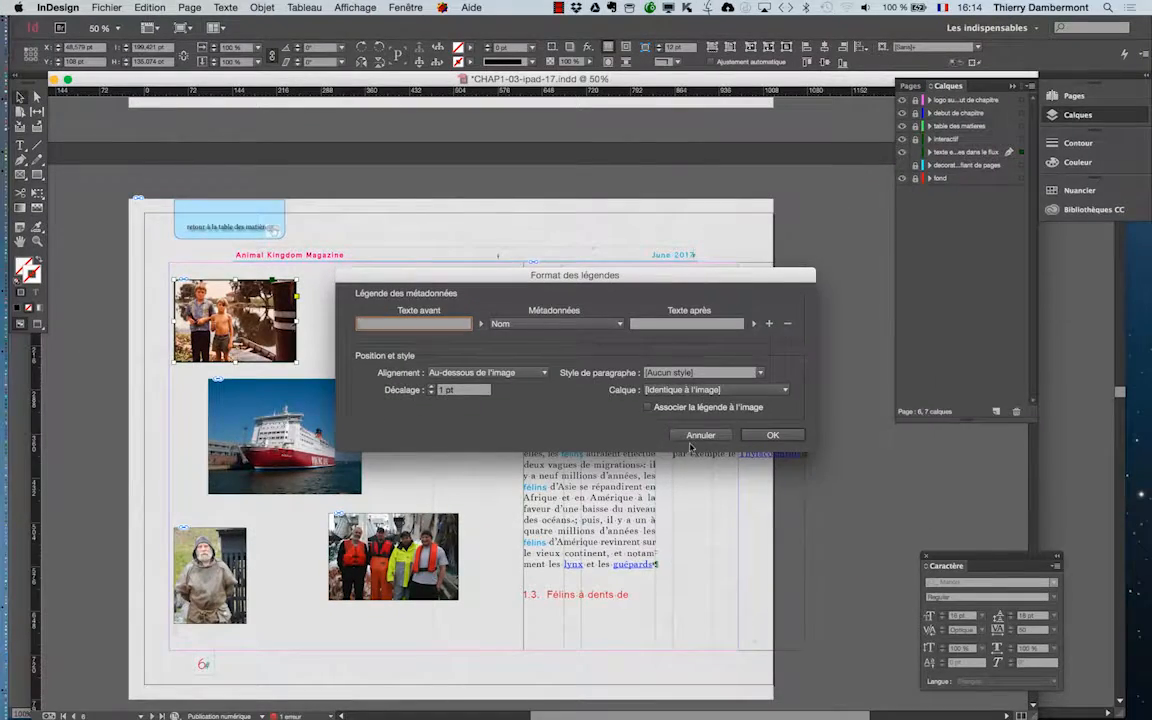
pyautogui.click(692, 438)
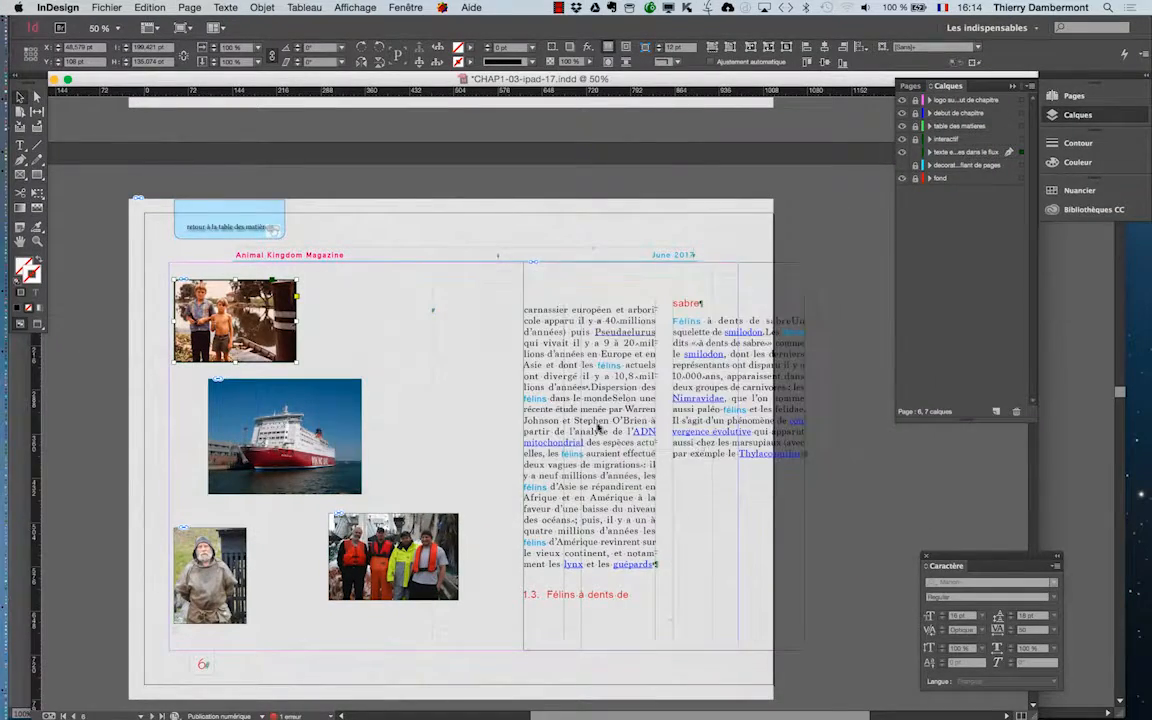
# - With nothing selected, open the caption format settings and choose Nom as the metadata
pyautogui.click(115, 293)
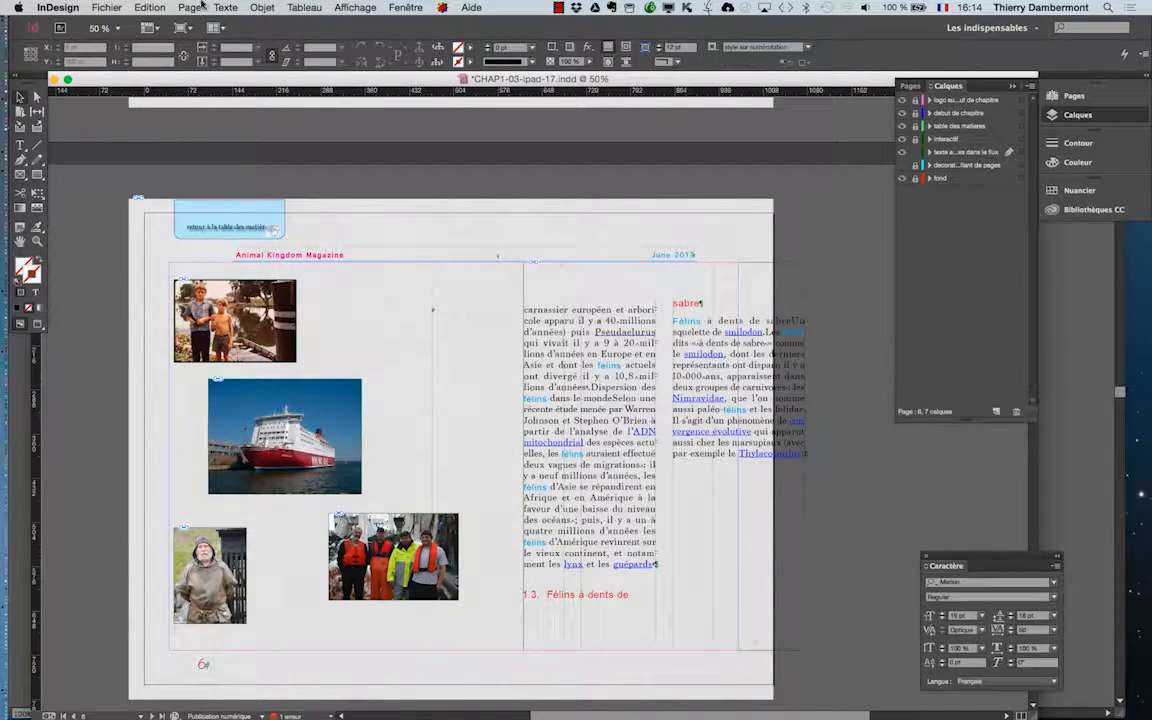
pyautogui.click(262, 8)
pyautogui.moveTo(300, 360)
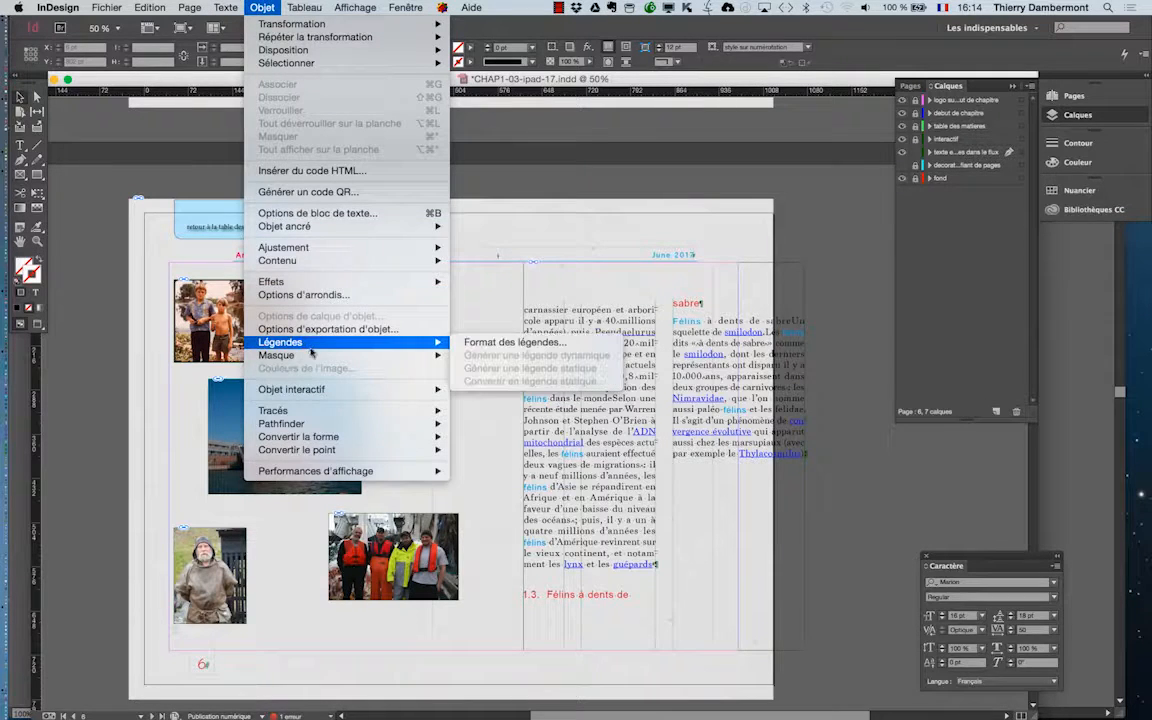
pyautogui.click(628, 360)
pyautogui.moveTo(565, 277); pyautogui.dragTo(578, 175)
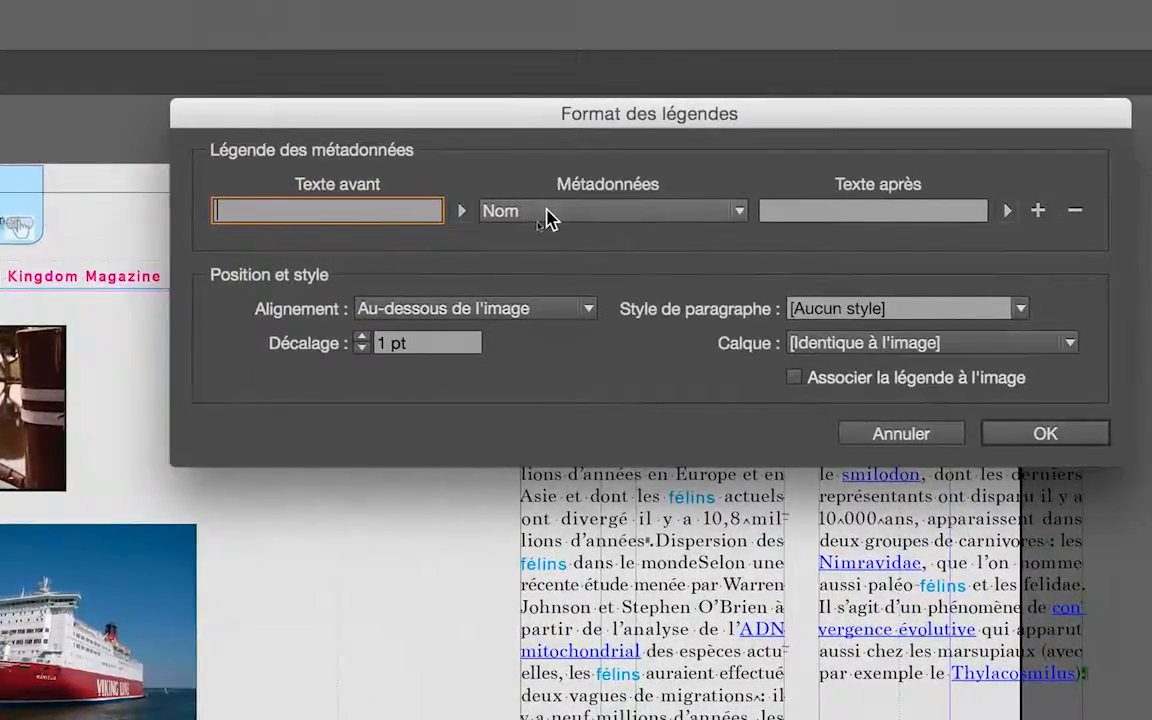
pyautogui.click(566, 212)
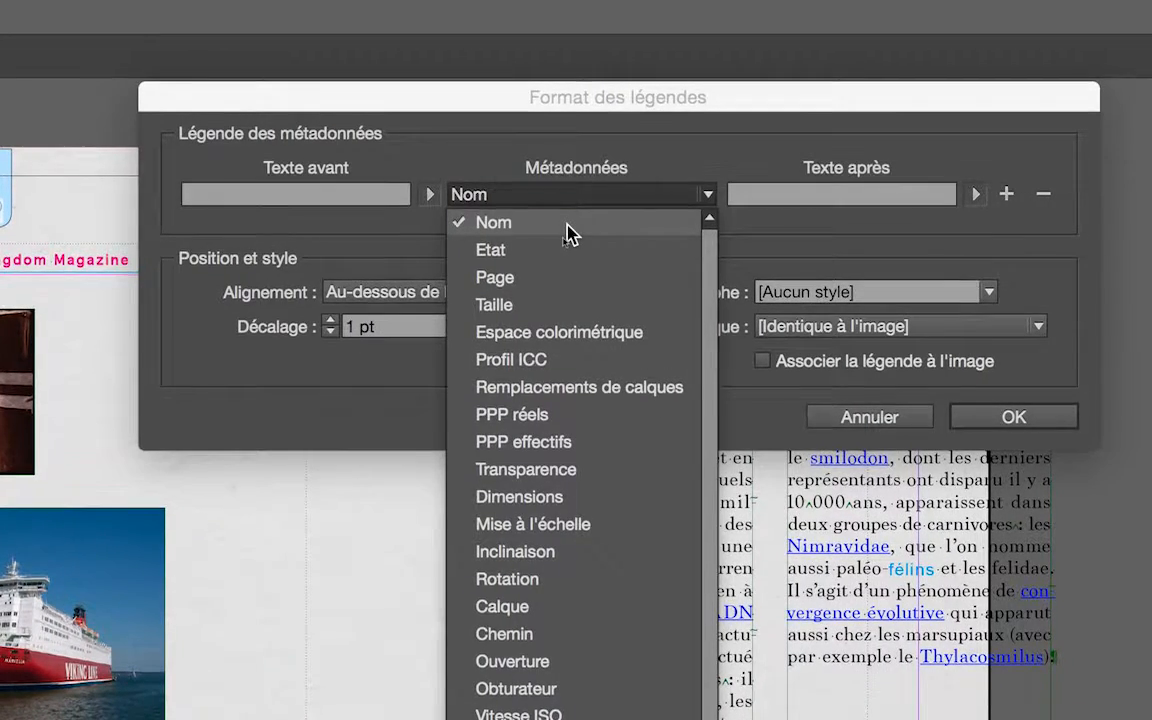
pyautogui.click(566, 233)
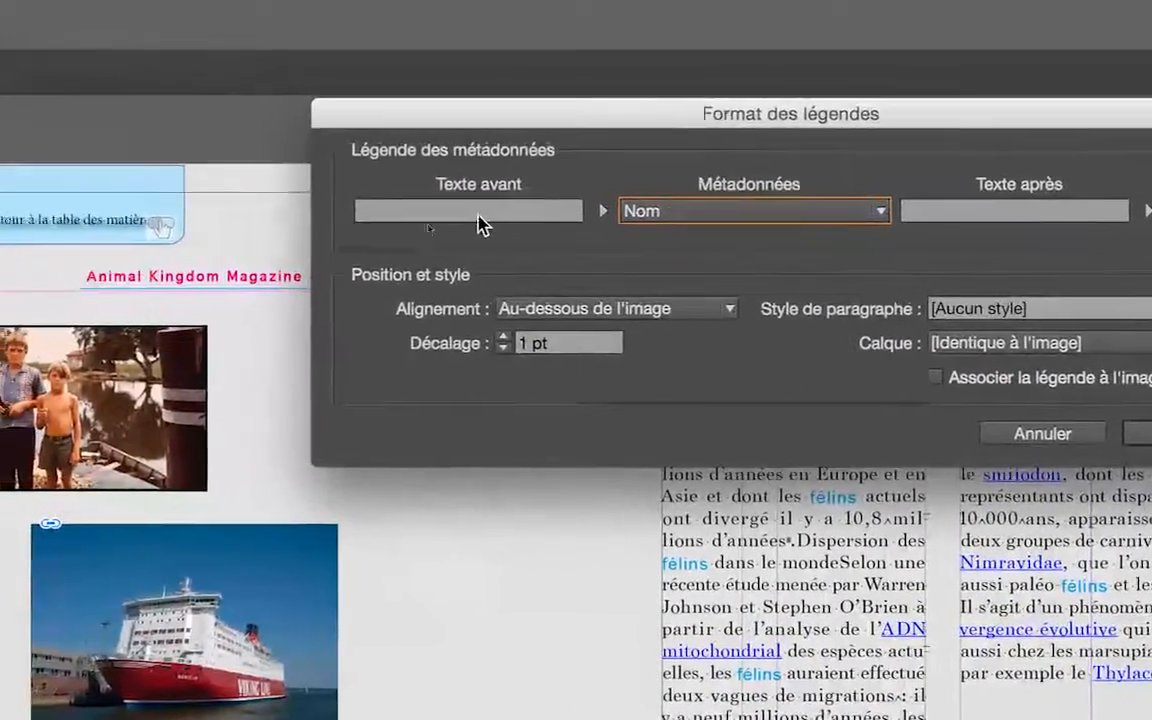
# - Enter "retrouvez cette image dans le dossier sous le nom" as the caption text preceding the Nom metadata
pyautogui.click(440, 222)
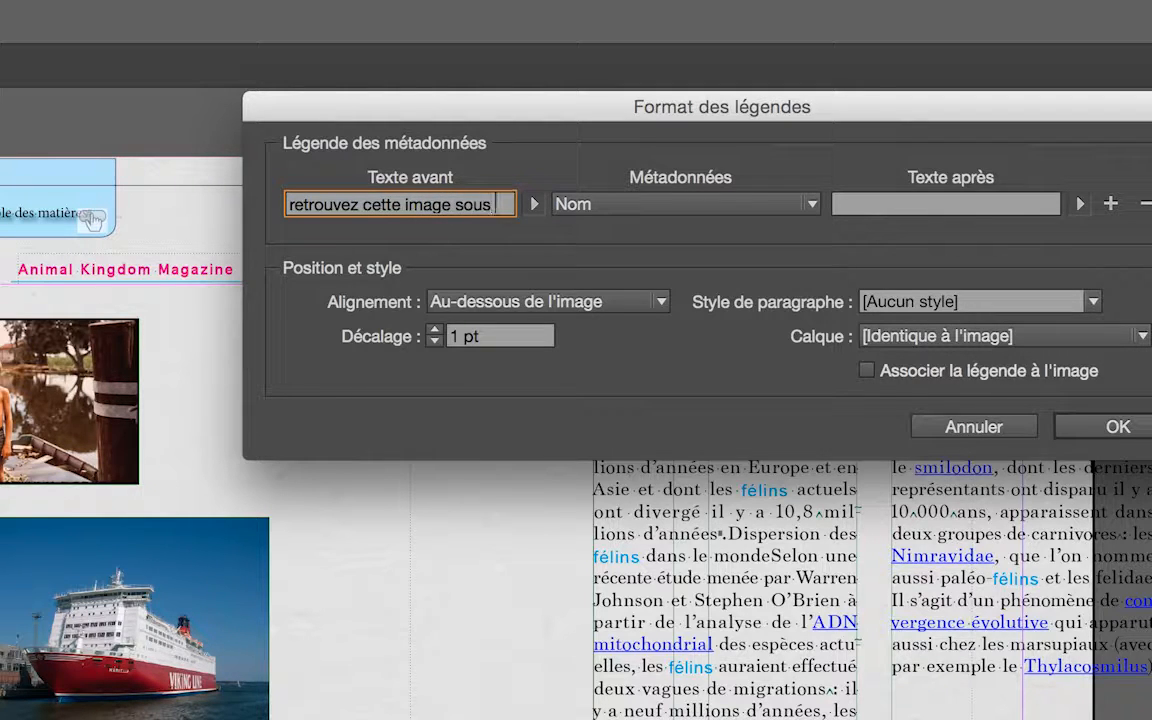
pyautogui.write('nom')
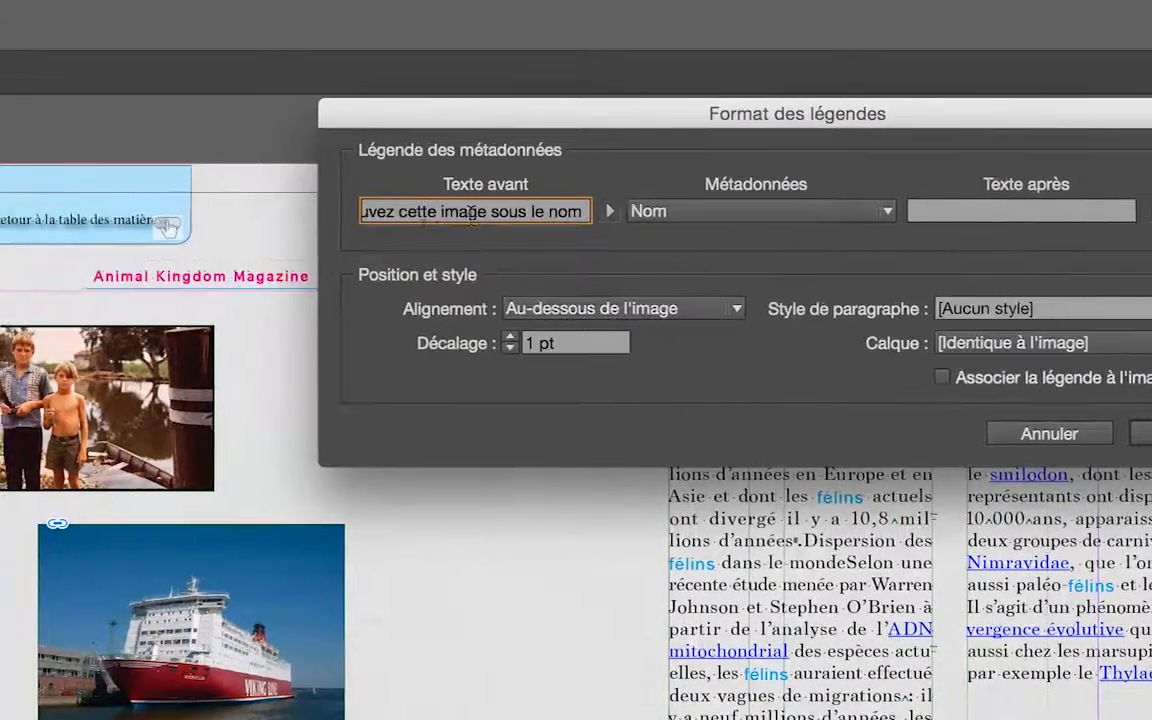
pyautogui.click(478, 212)
pyautogui.write('dan')
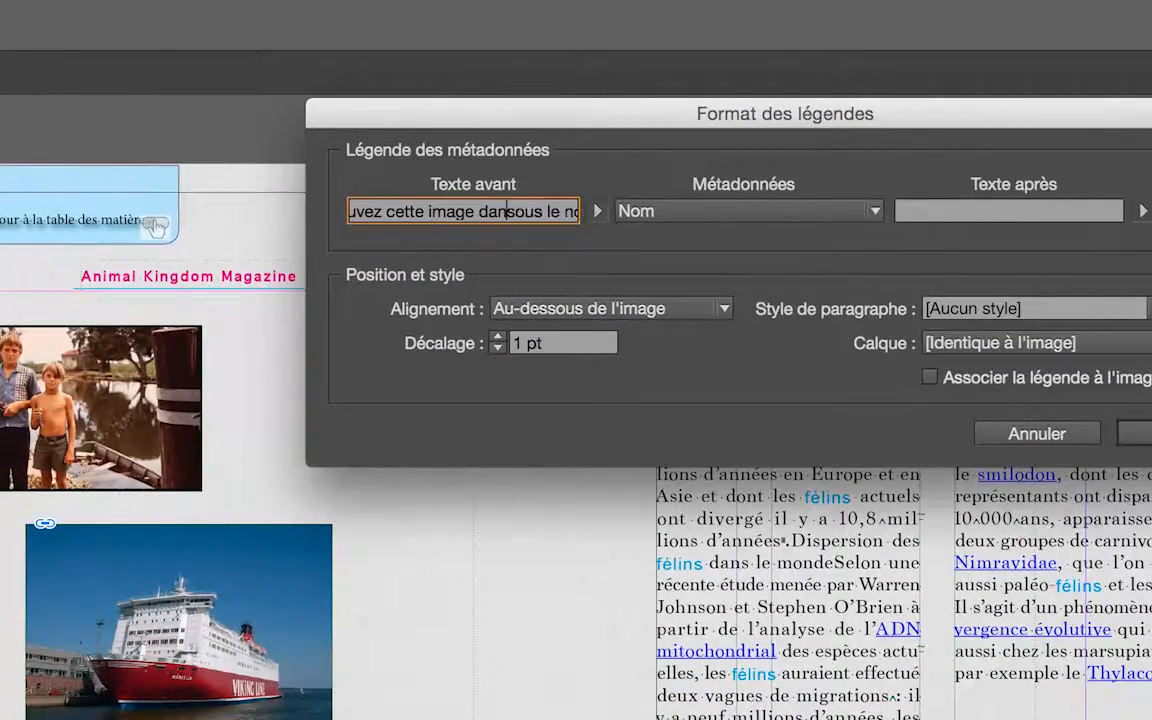
pyautogui.write('s le dossier')
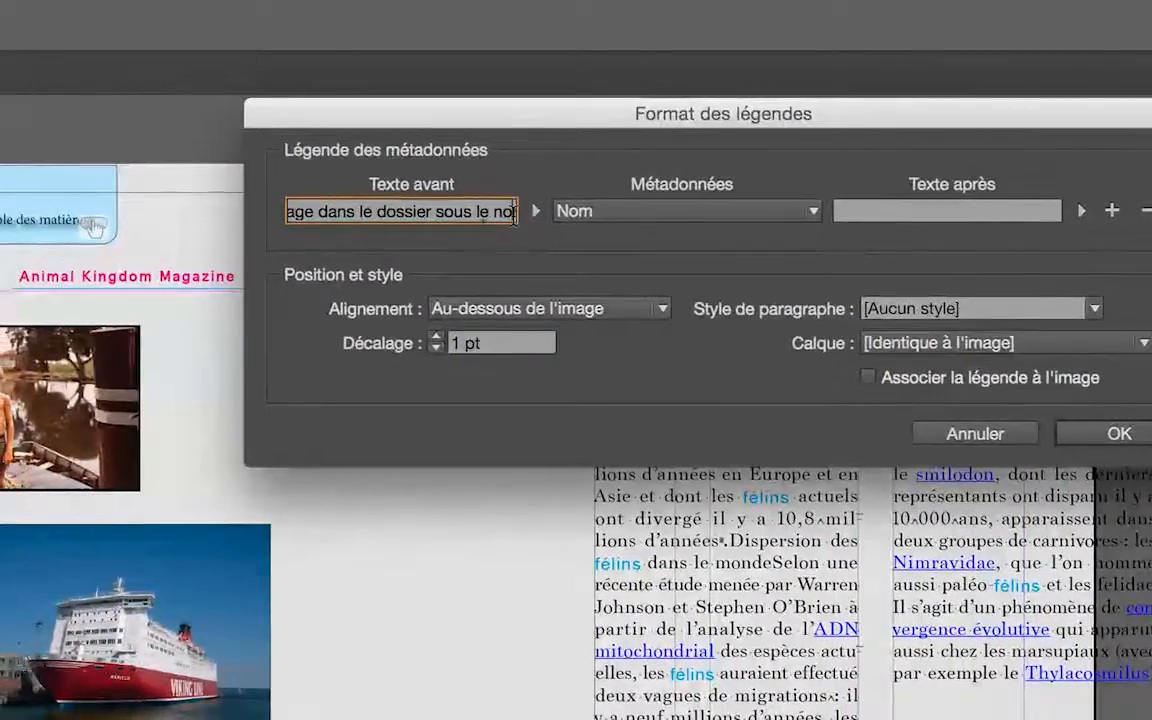
pyautogui.write('m')
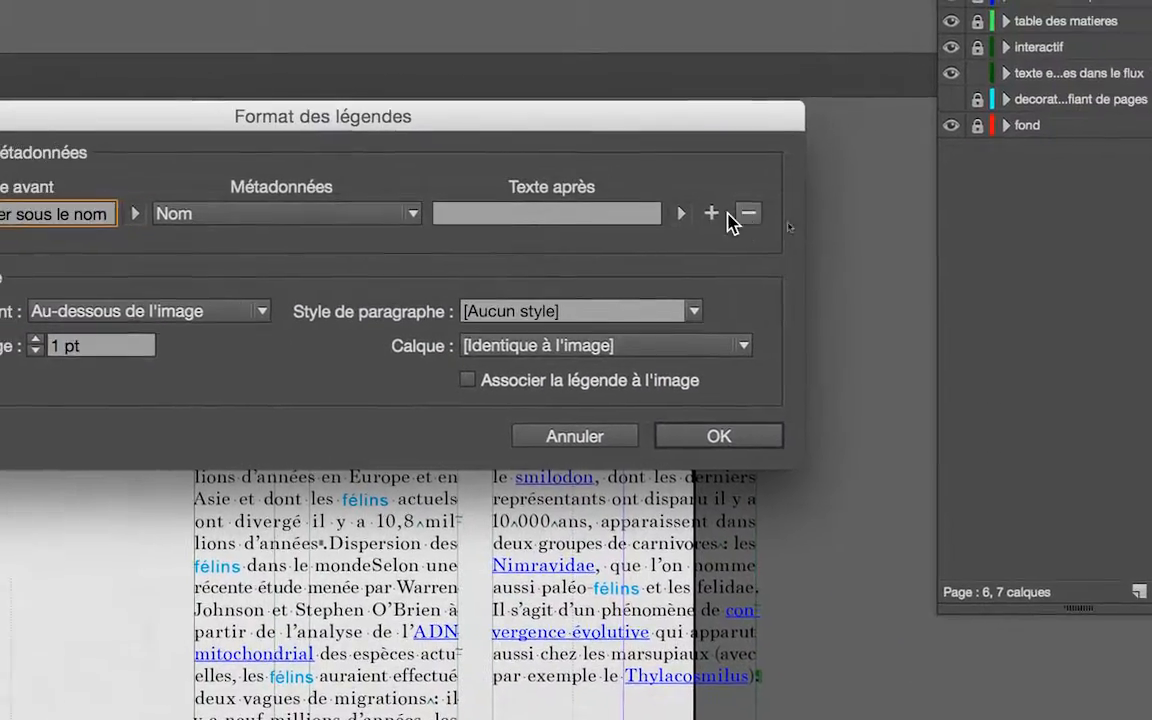
# - Add a second metadata row to the caption format and set its metadata to Auteur
pyautogui.click(1057, 212)
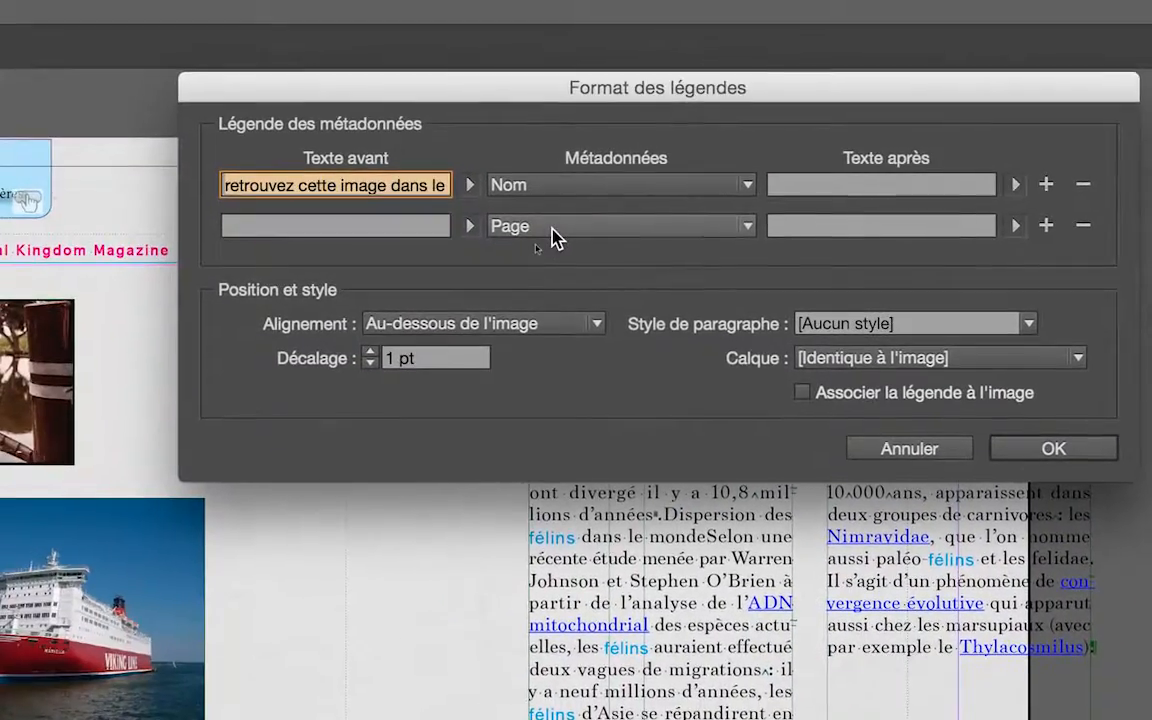
pyautogui.click(225, 249)
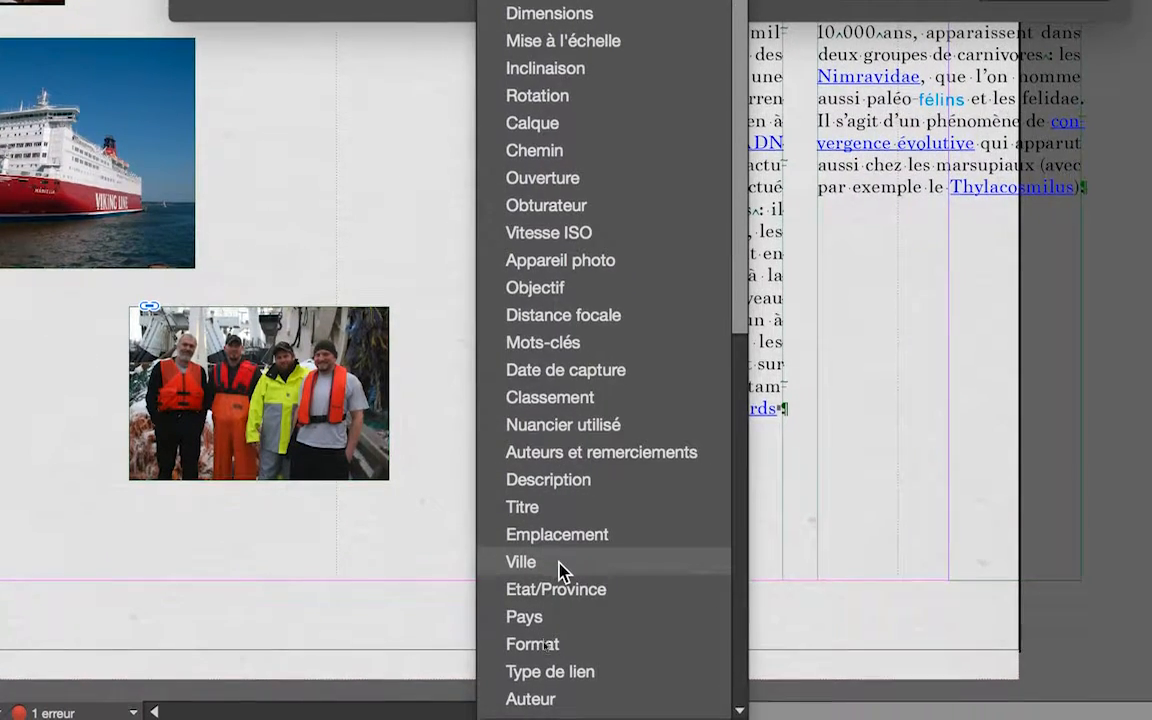
pyautogui.scroll(-3, 562, 585)
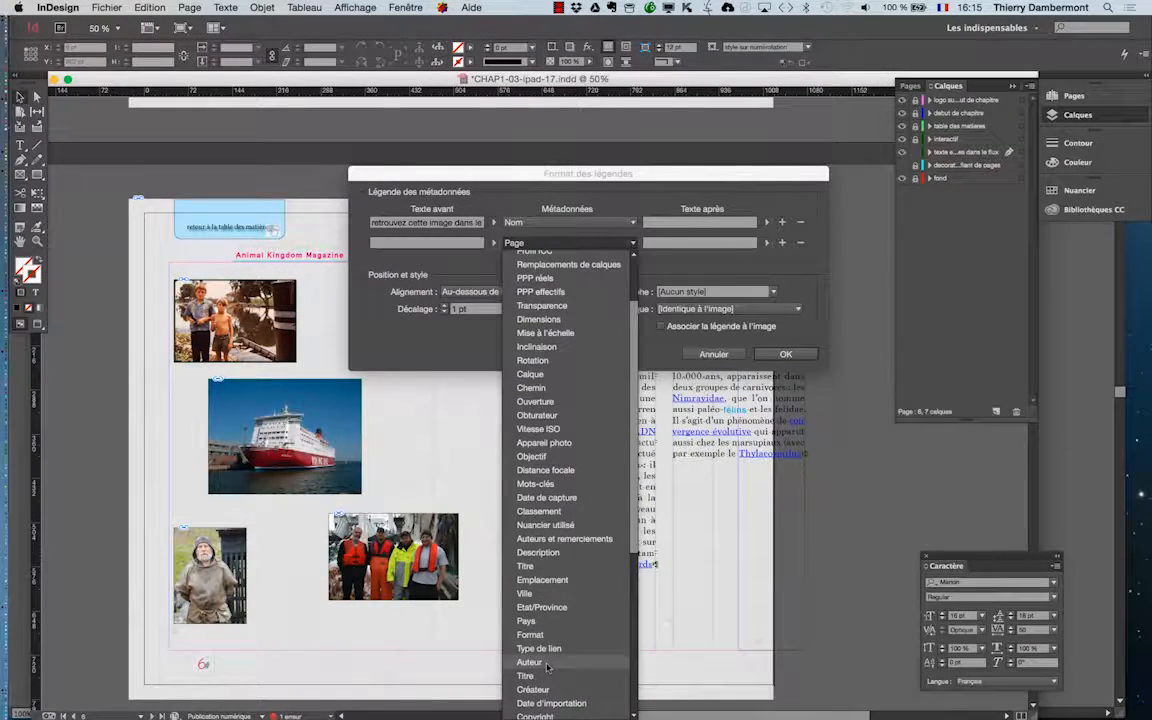
pyautogui.click(547, 664)
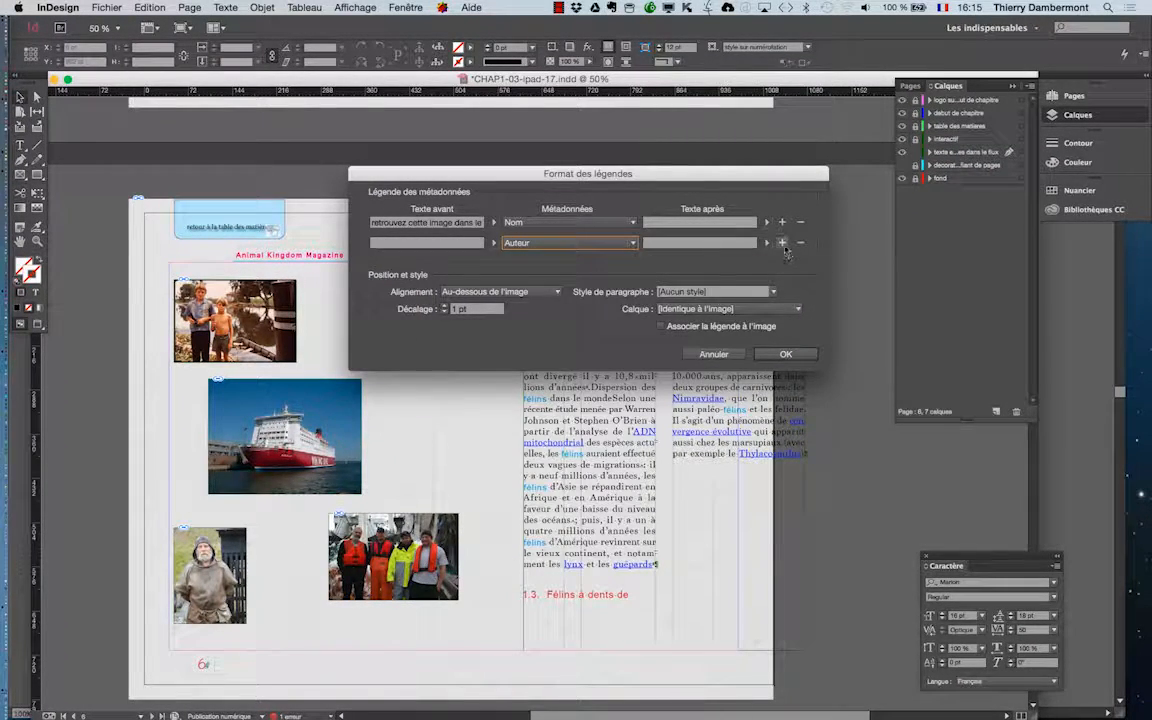
# - Add a third metadata row and enter a comma as the preceding text of both the Auteur row and the new row
pyautogui.click(782, 243)
pyautogui.click(666, 223)
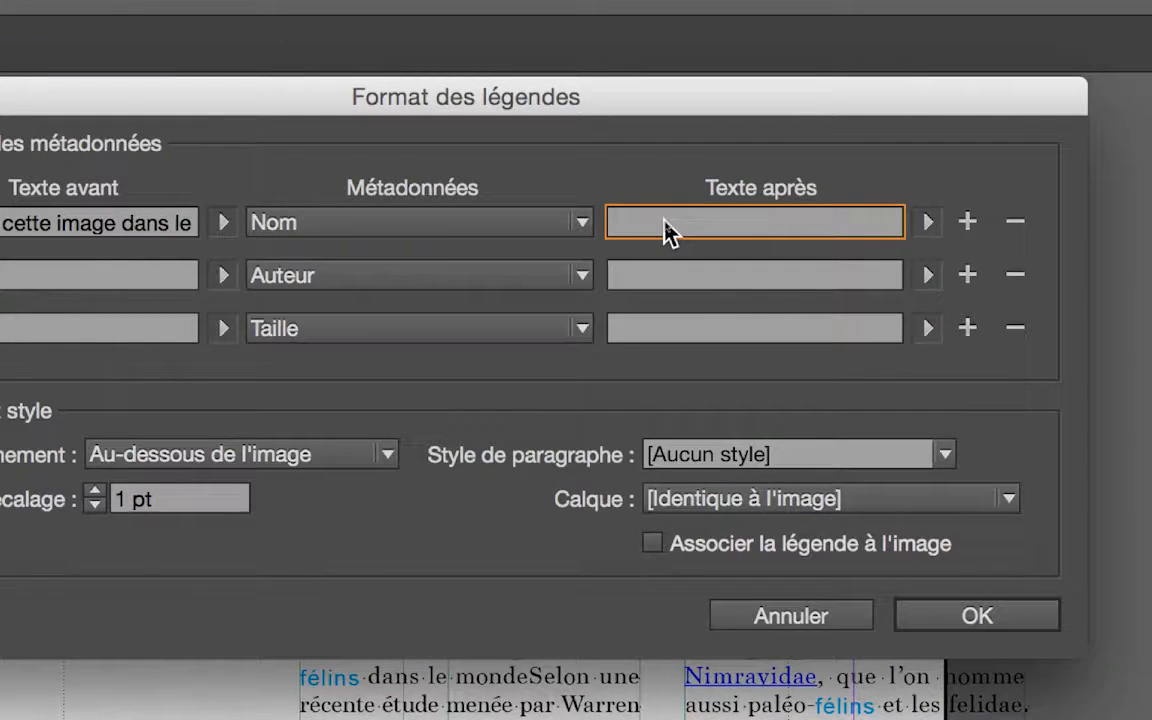
pyautogui.write(',')
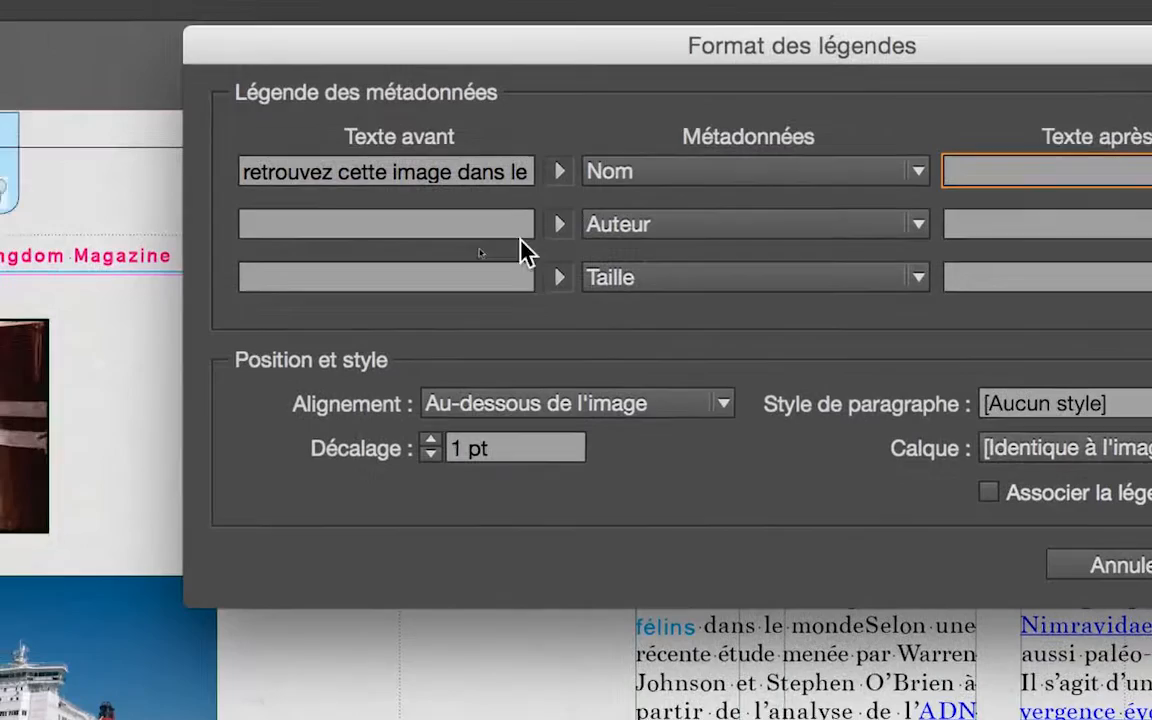
pyautogui.click(519, 230)
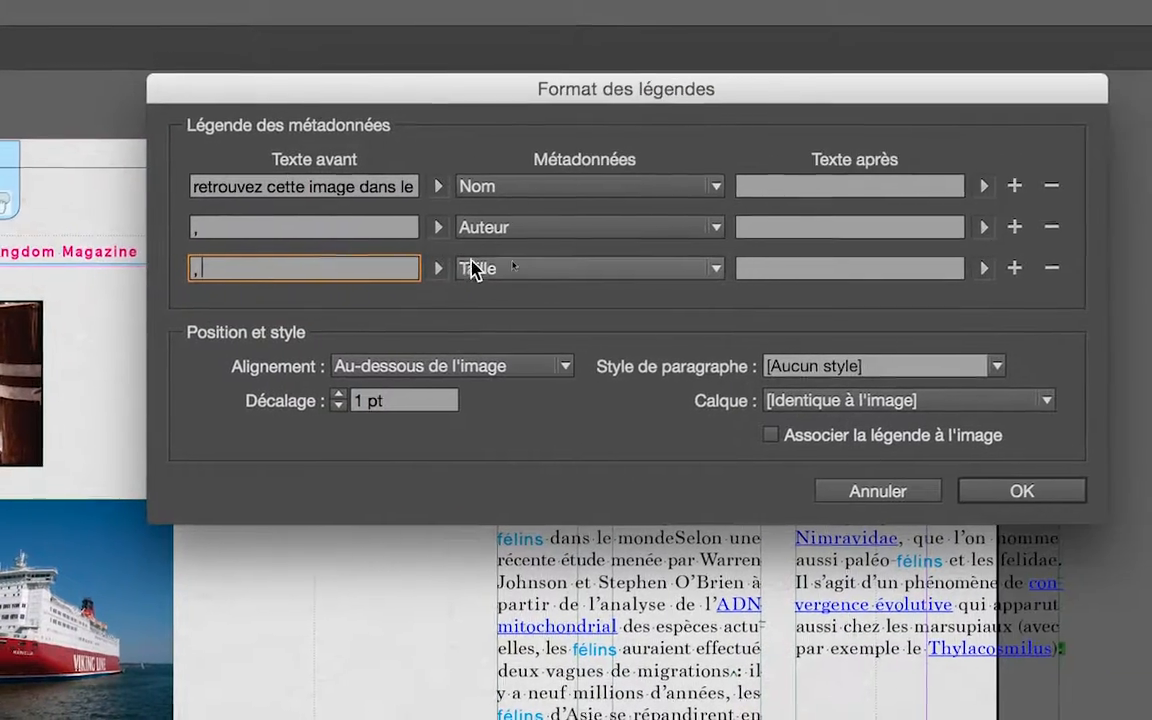
# - Set the third row's metadata to Emplacement
pyautogui.click(644, 262)
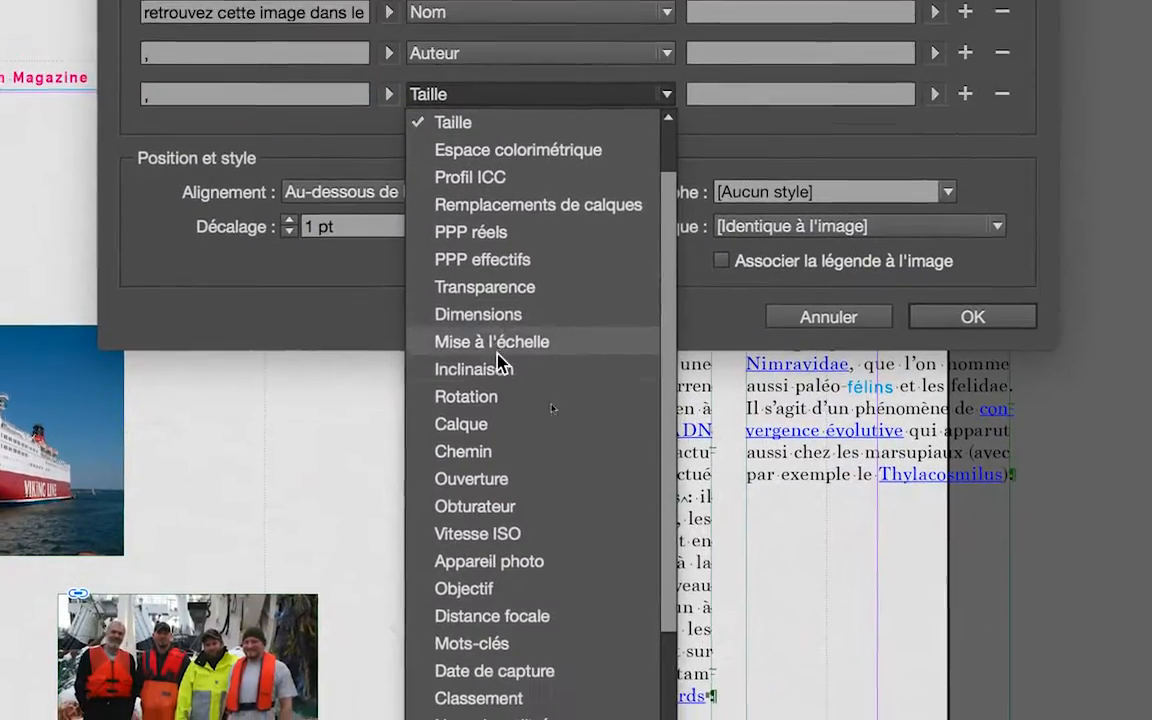
pyautogui.scroll(-15, 497, 355)
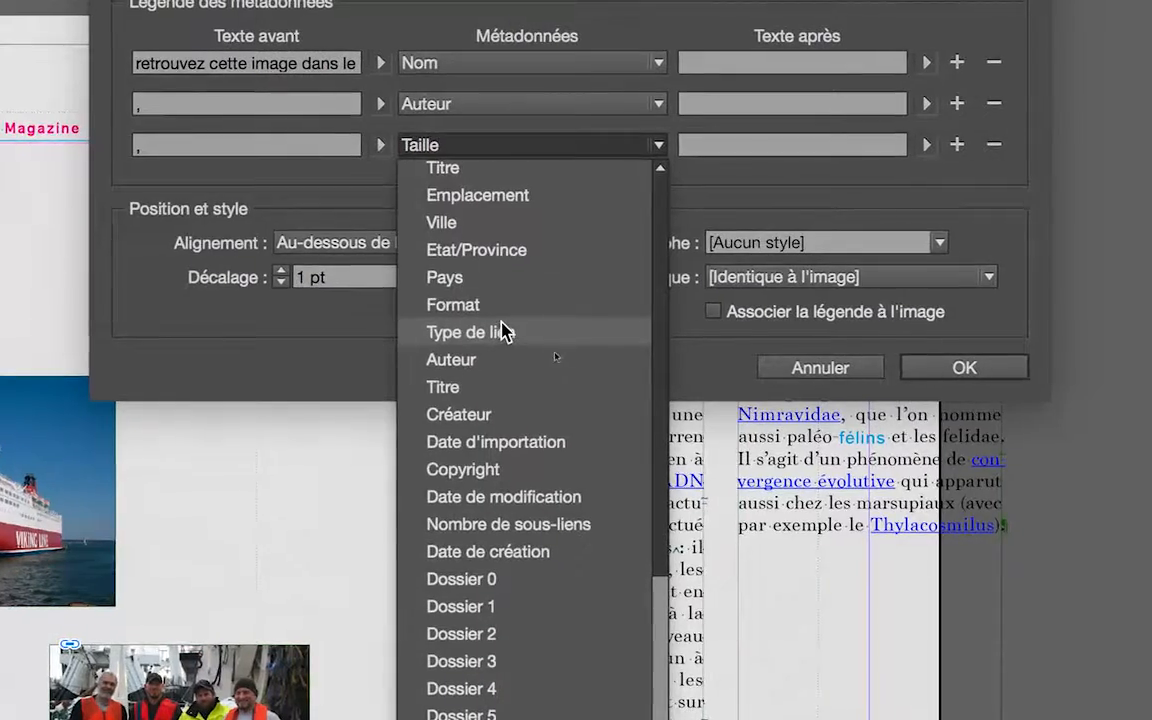
pyautogui.press('Escape')
pyautogui.click(537, 146)
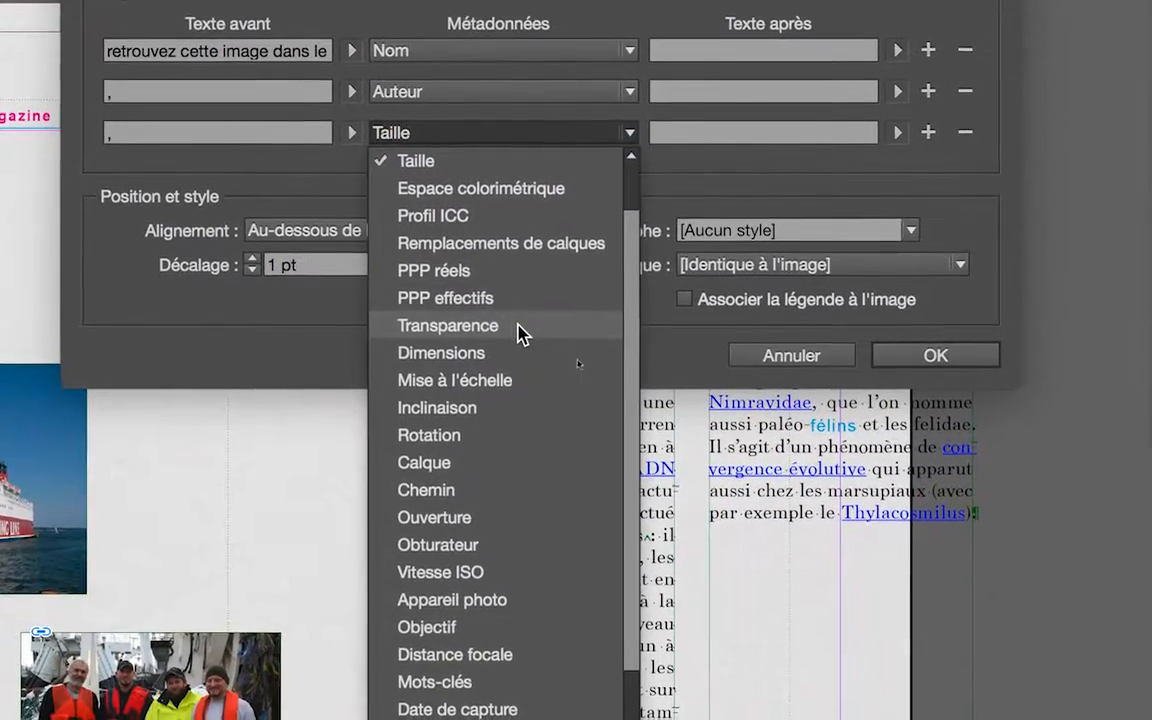
pyautogui.scroll(1, 539, 420)
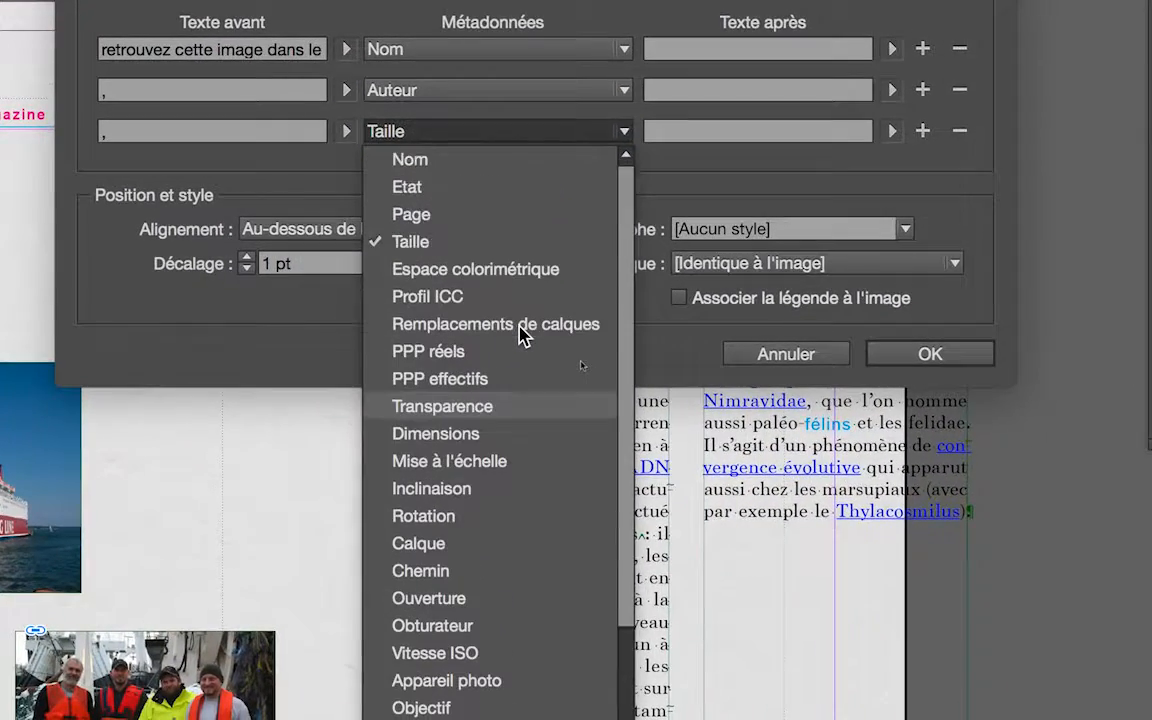
pyautogui.scroll(-6, 520, 335)
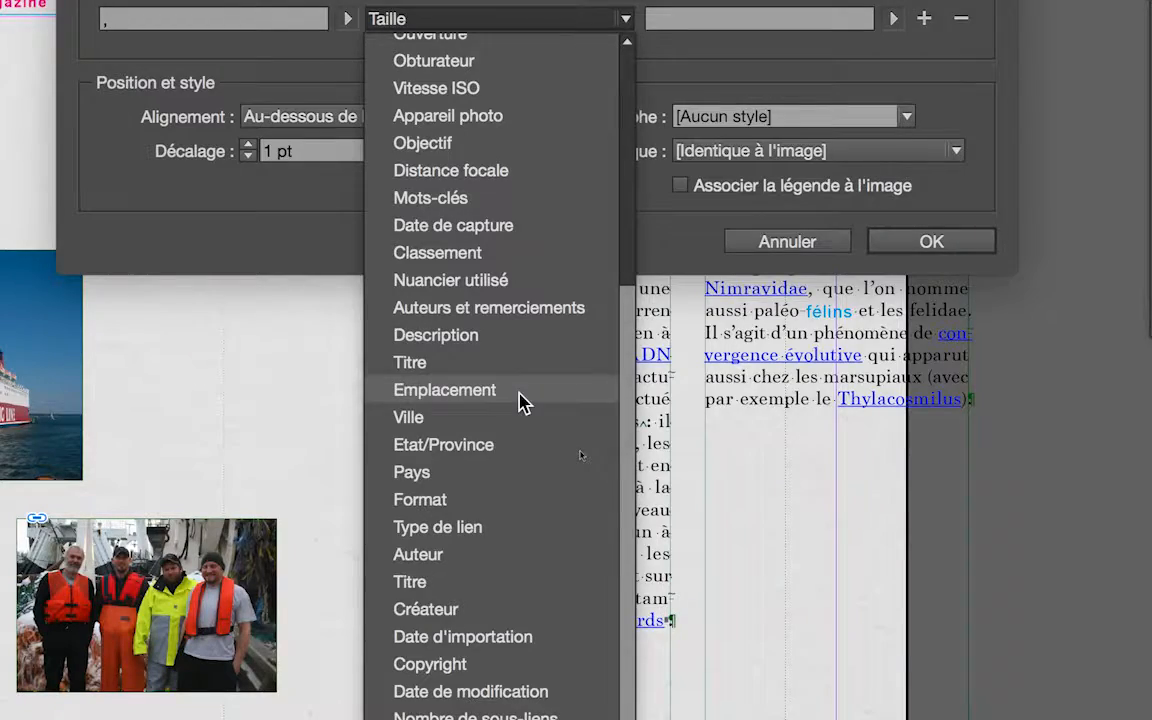
pyautogui.click(520, 392)
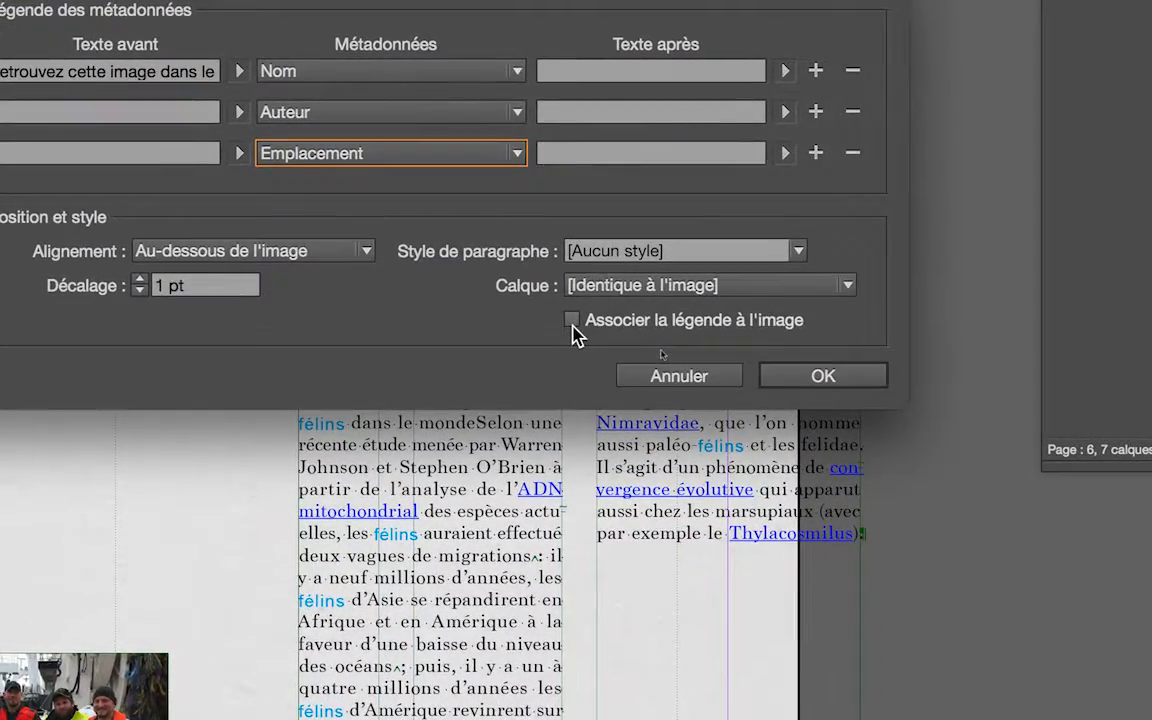
# - Turn on Associer la légende à l'image so that each caption is grouped with its image
pyautogui.click(572, 322)
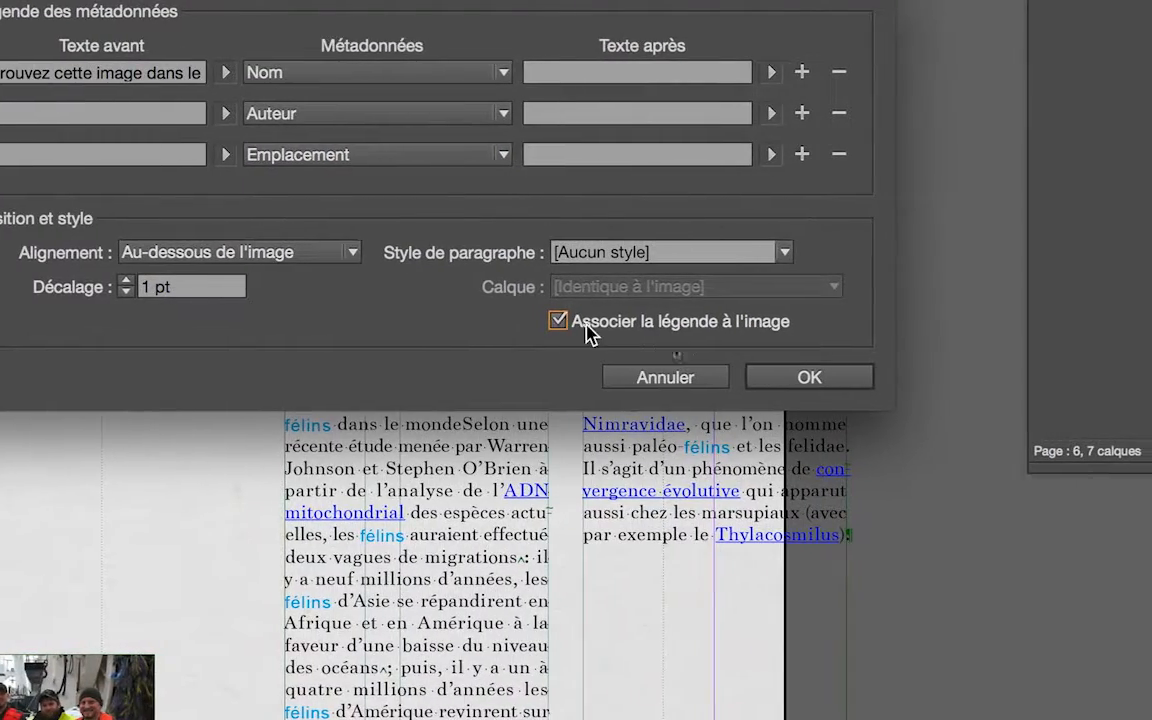
pyautogui.click(577, 325)
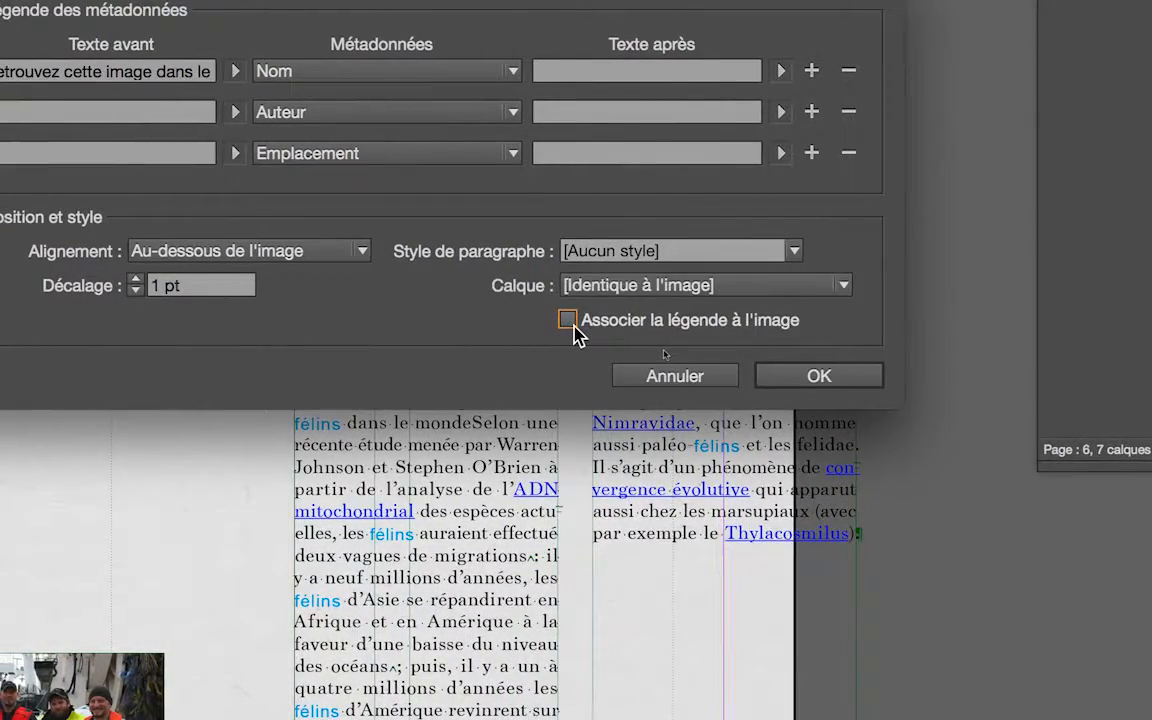
pyautogui.click(576, 323)
pyautogui.click(576, 323)
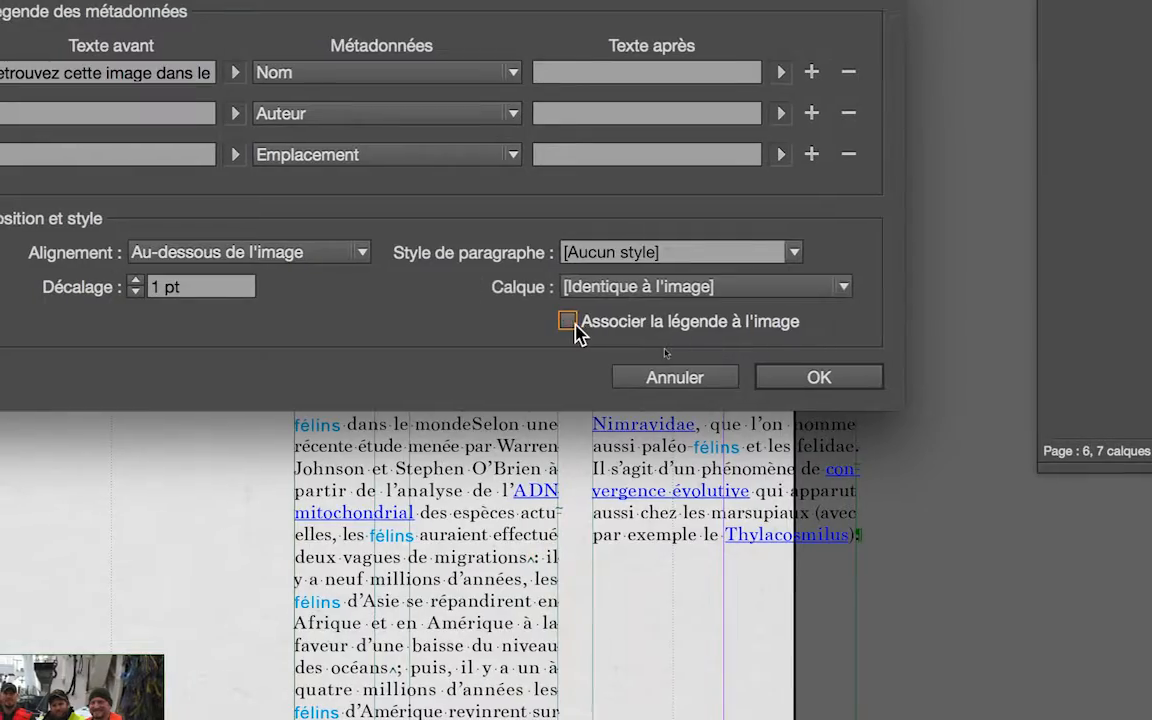
pyautogui.click(576, 323)
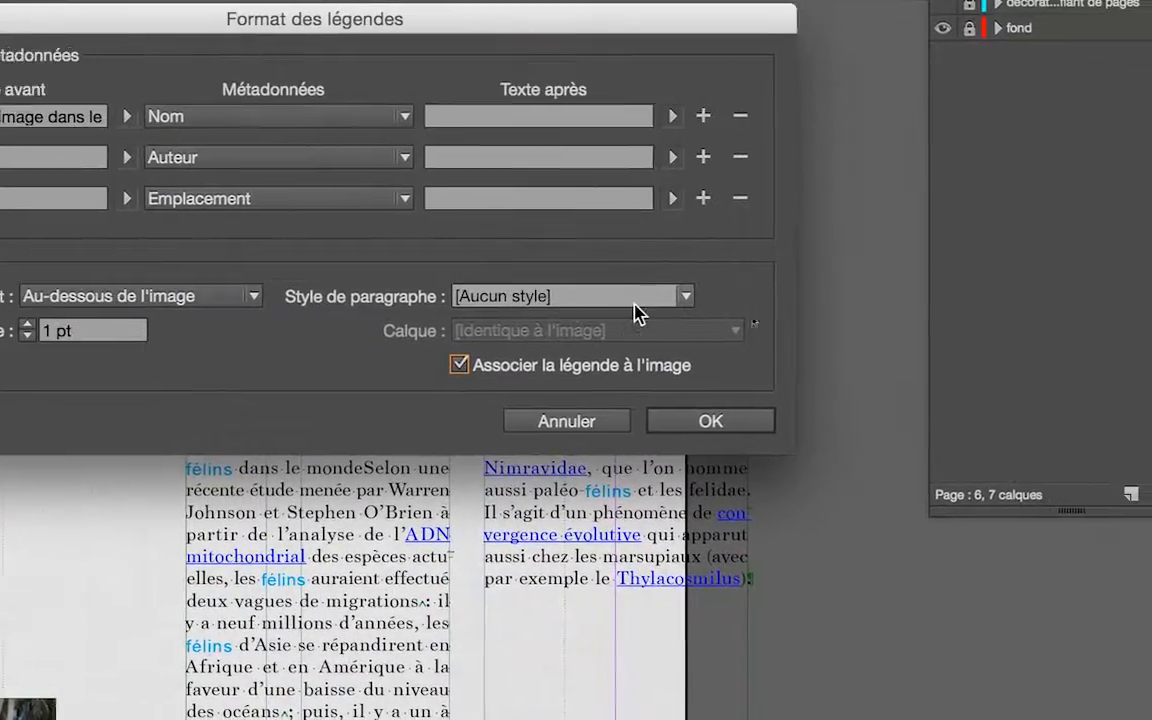
# - Create a new paragraph style named "légendes auto" for the captions and accept the caption format
pyautogui.click(653, 302)
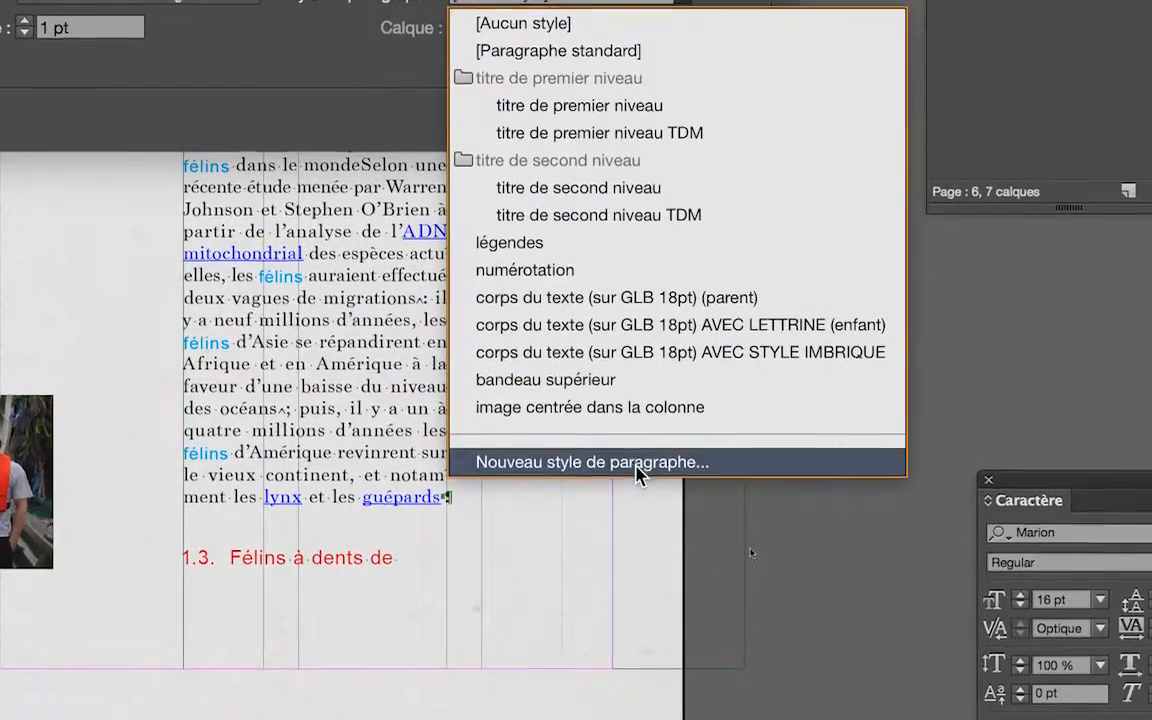
pyautogui.click(638, 714)
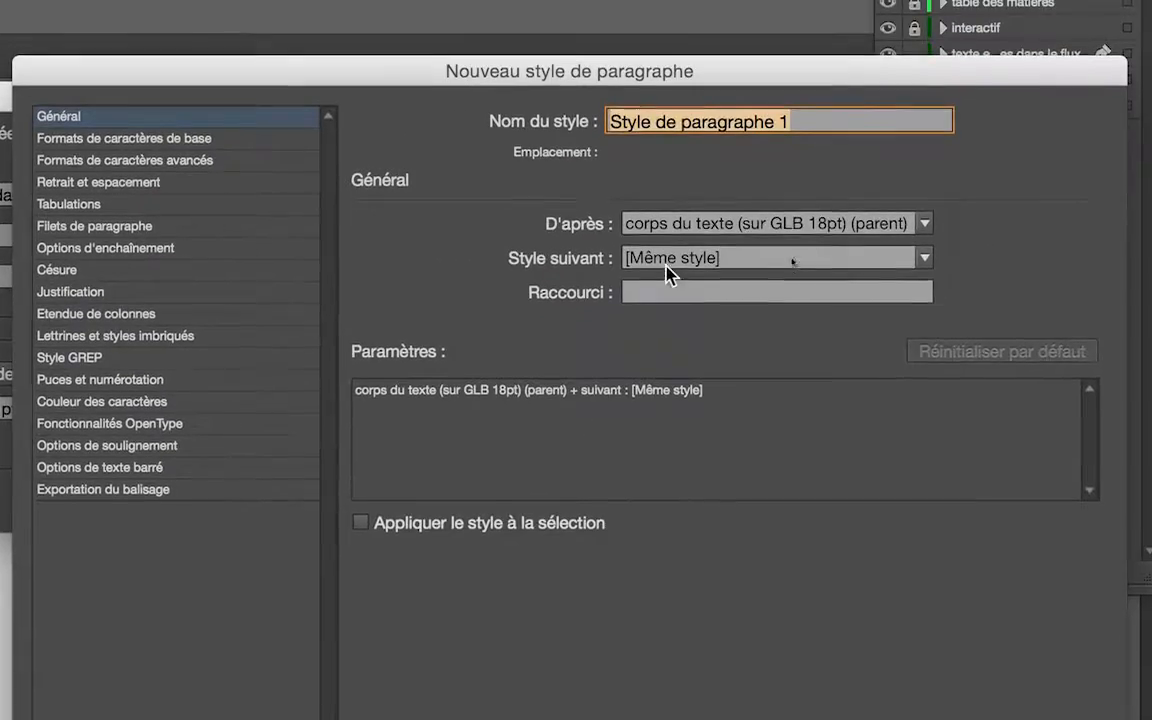
pyautogui.press('BackSpace')
pyautogui.write('légendes auto')
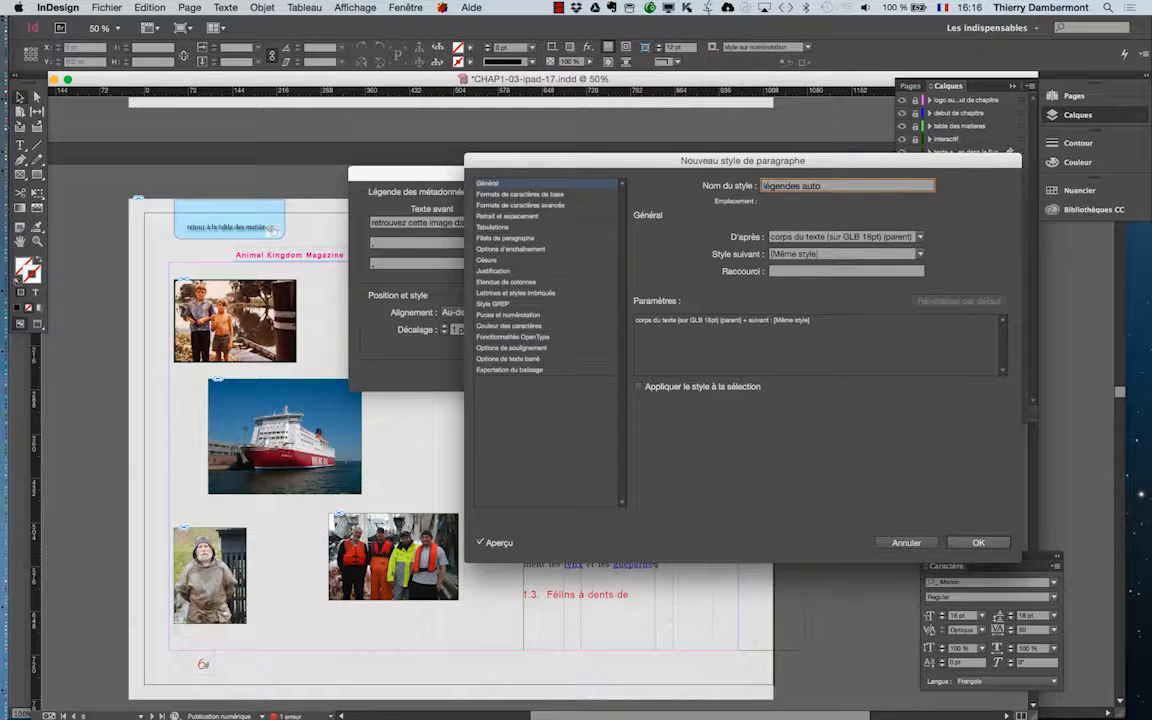
pyautogui.press('Return')
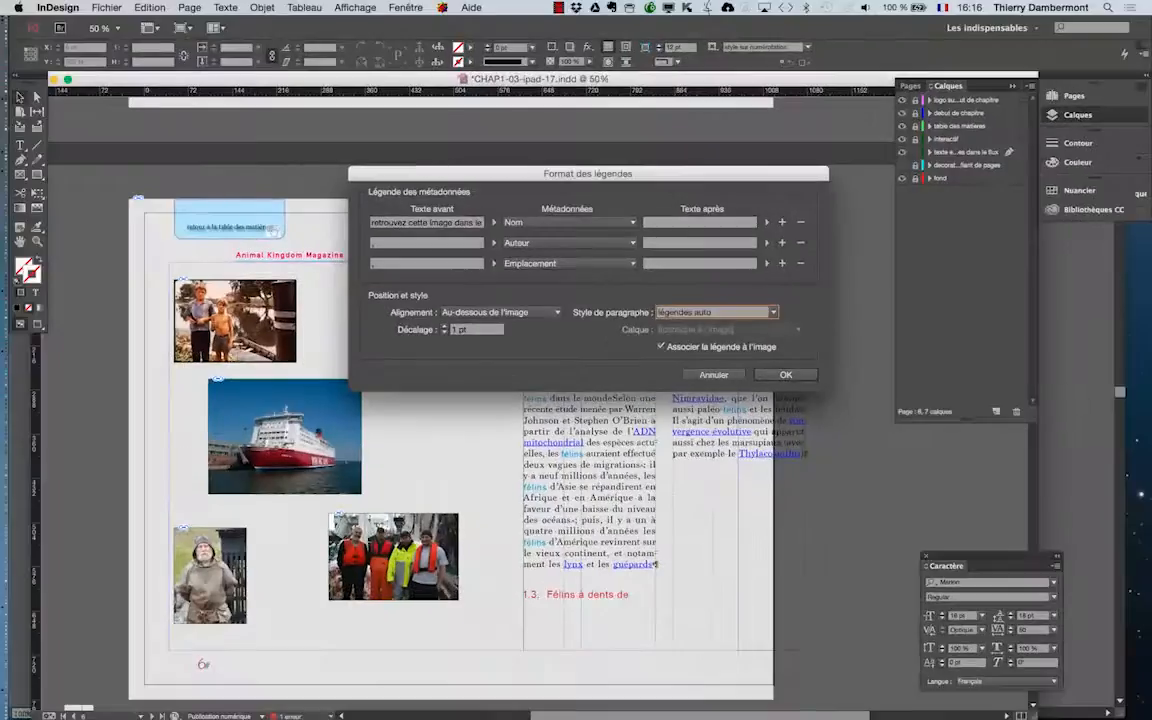
pyautogui.press('Return')
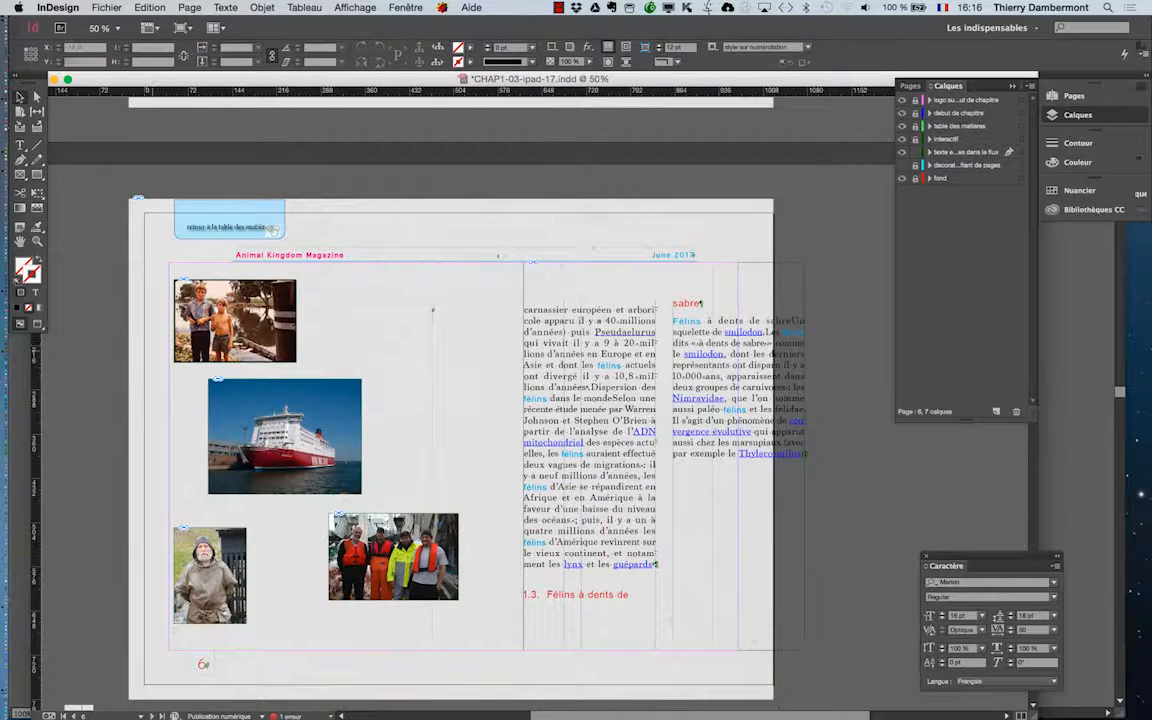
# - Switch to preview display, generate static captions for all four photos on page 6, and deselect them
pyautogui.press('w')
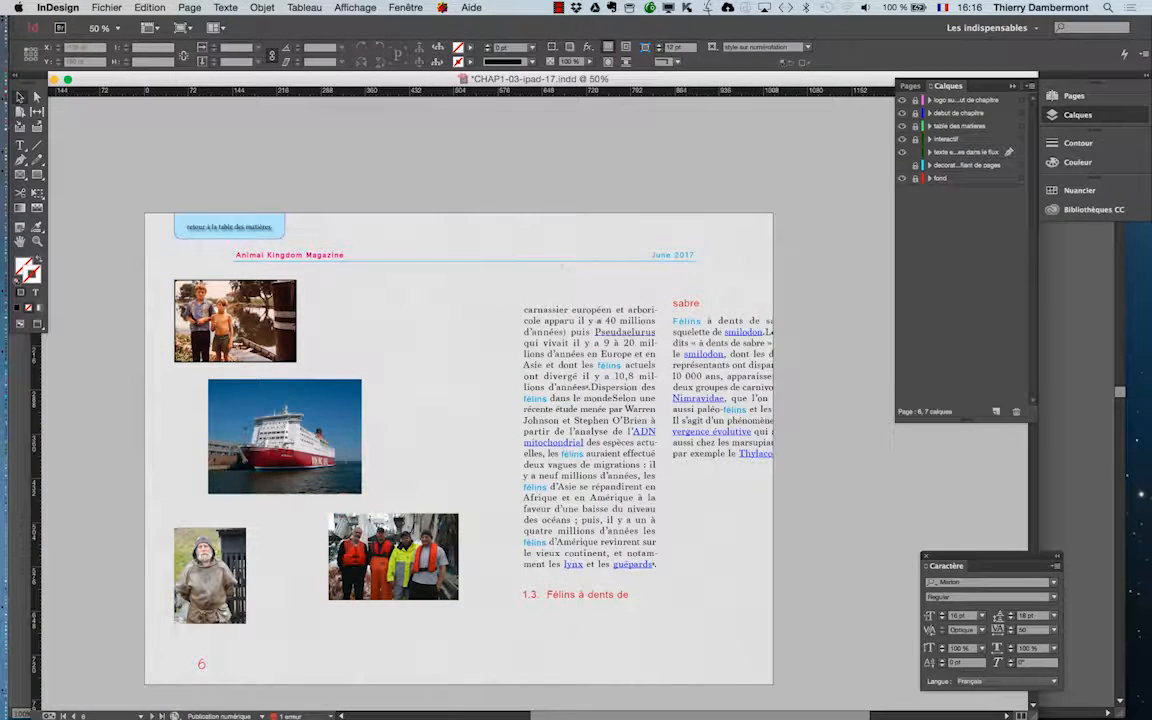
pyautogui.moveTo(155, 296); pyautogui.dragTo(393, 575)
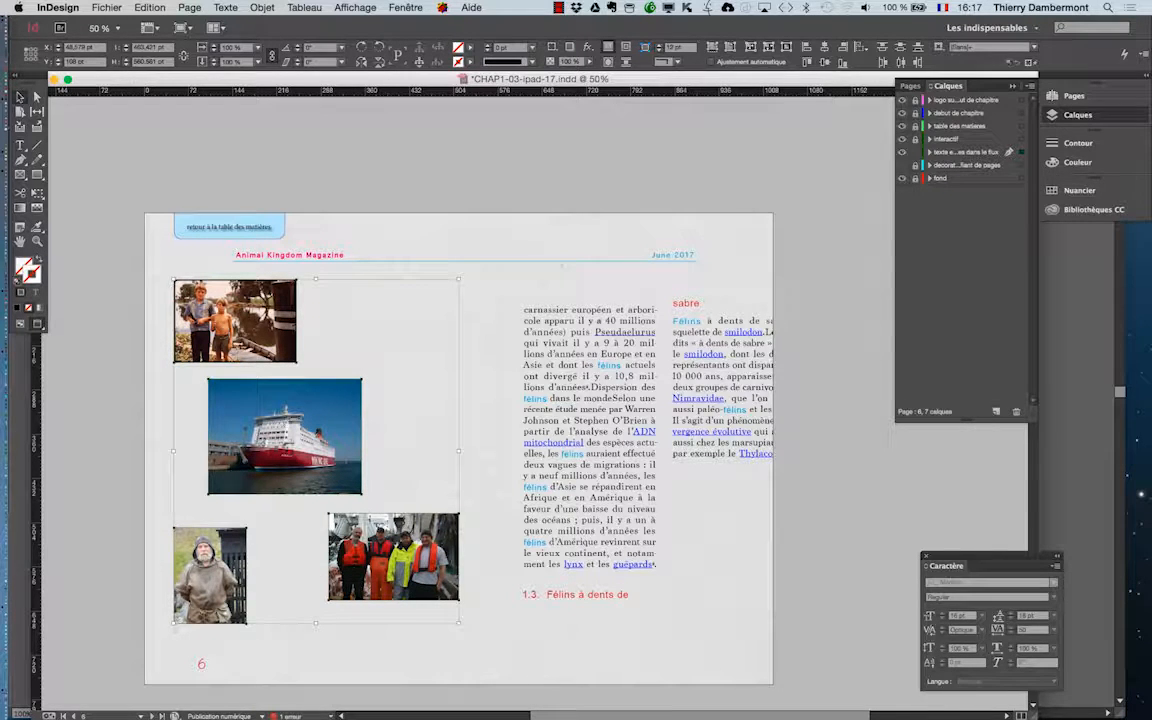
pyautogui.click(262, 7)
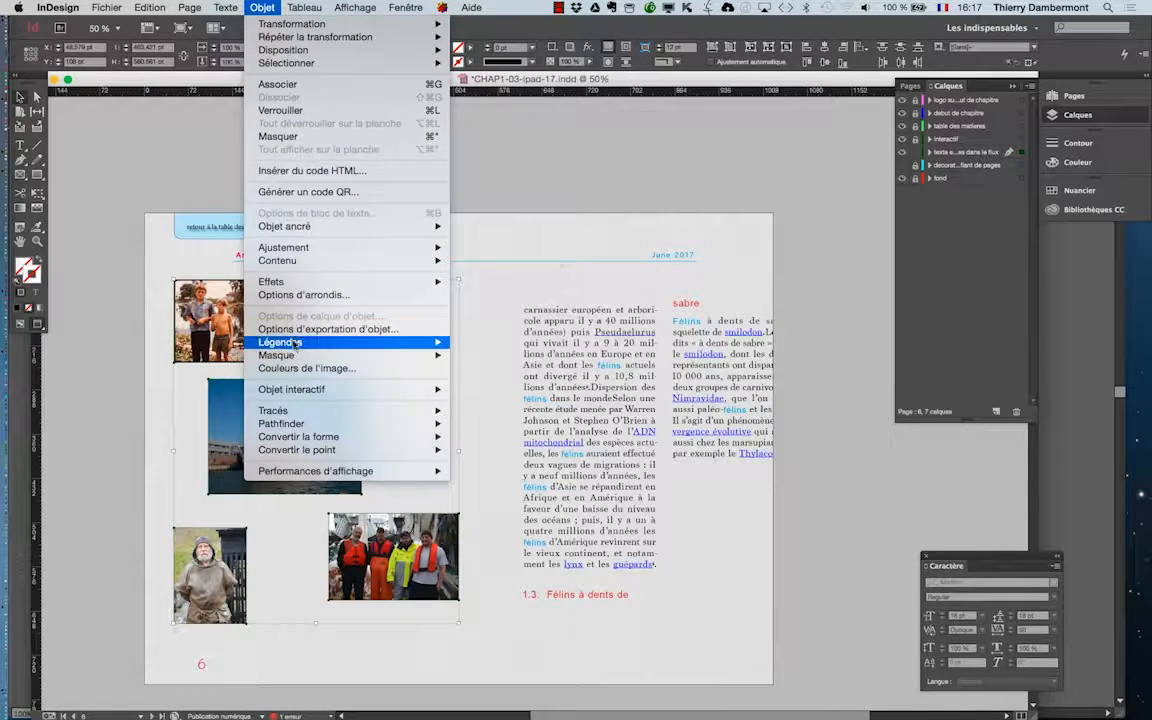
pyautogui.moveTo(290, 345)
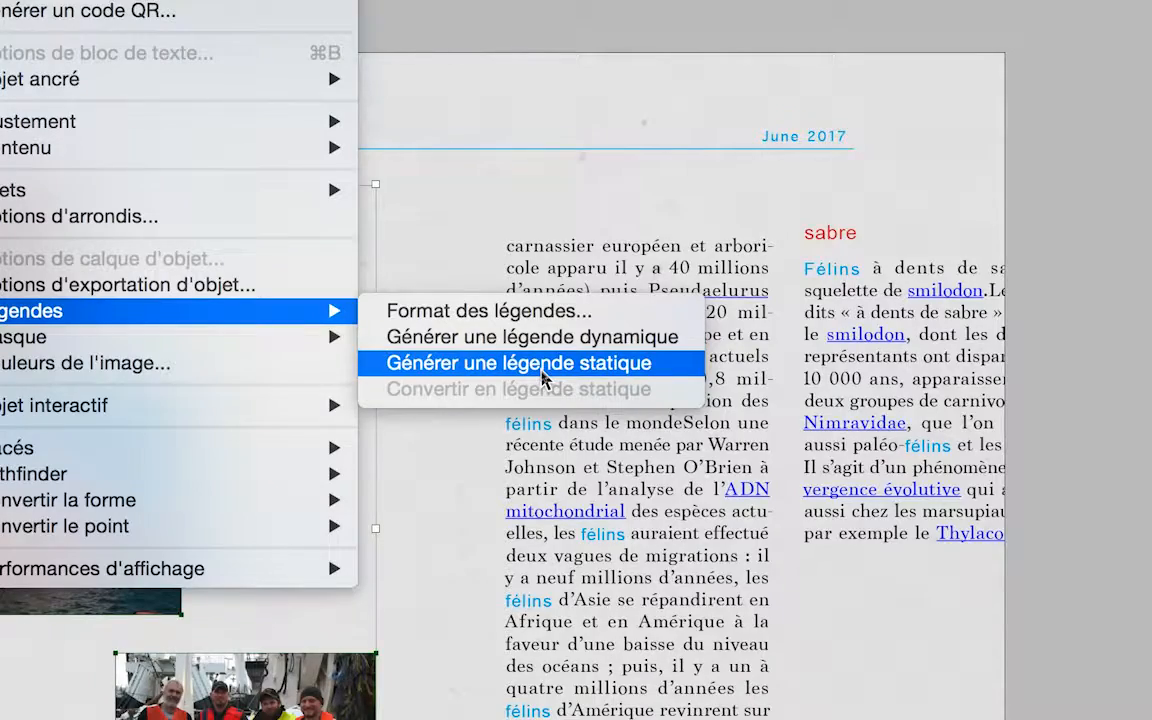
pyautogui.click(541, 364)
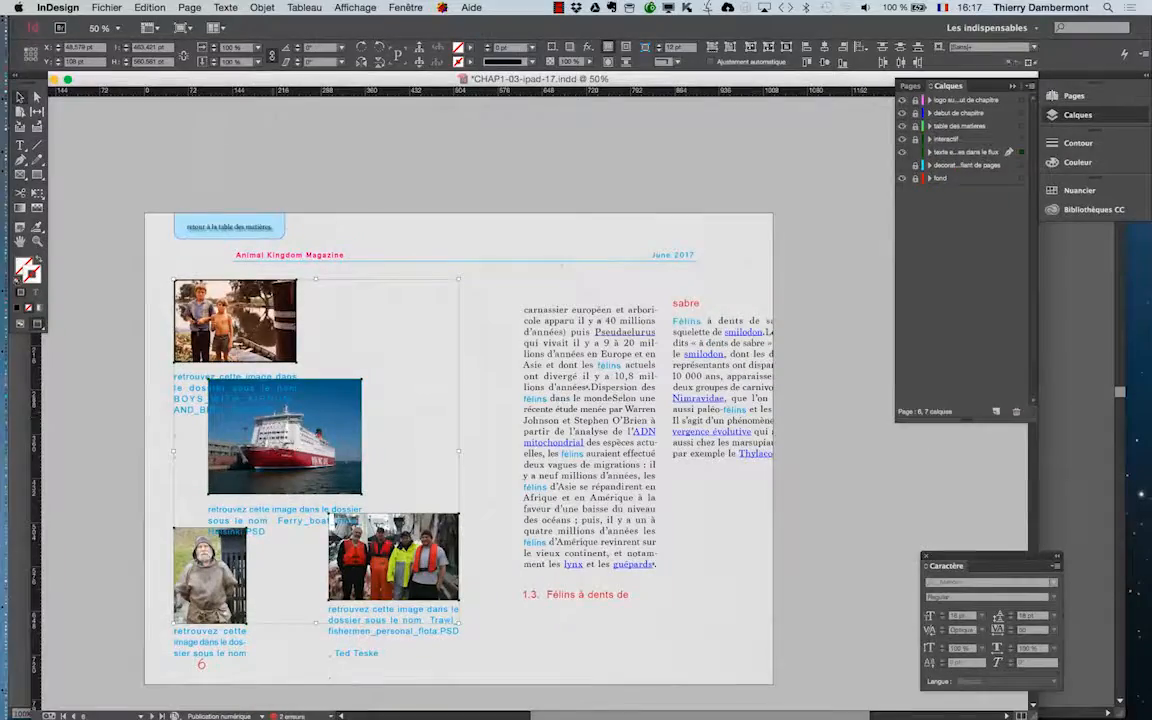
pyautogui.click(124, 347)
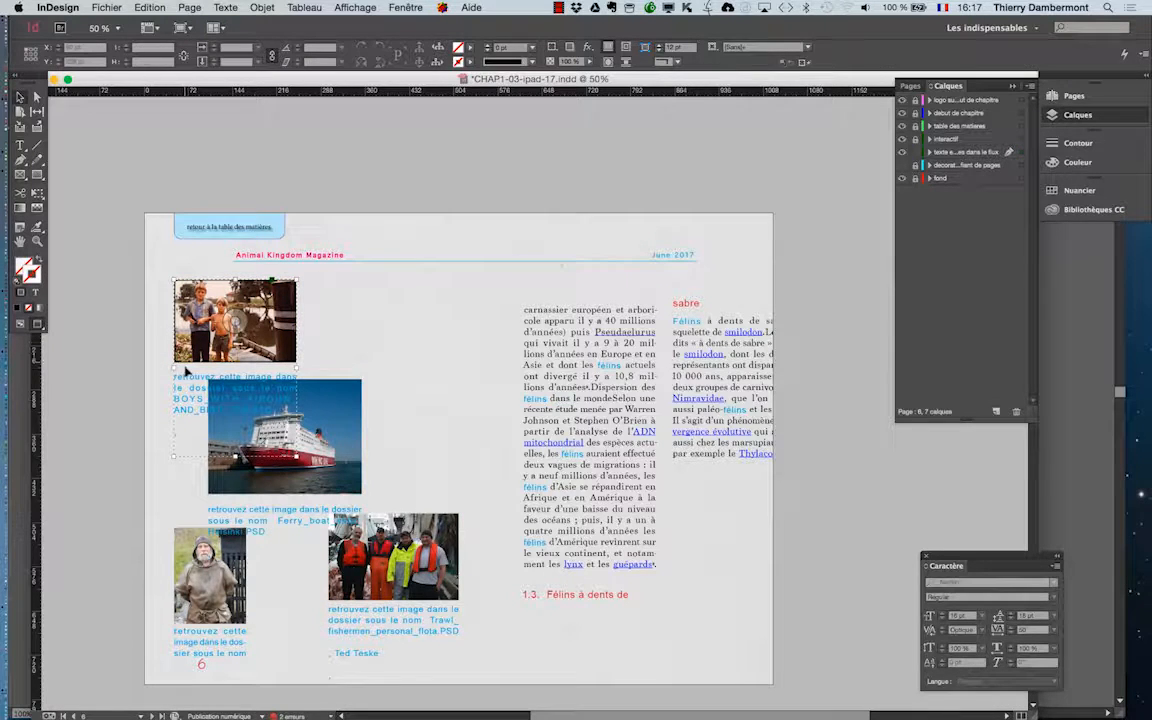
# - Spread out the captioned photos: the boys beside the text column, the ferry at the page's upper left, the crew and old fisherman higher up
pyautogui.moveTo(187, 372); pyautogui.dragTo(431, 302)
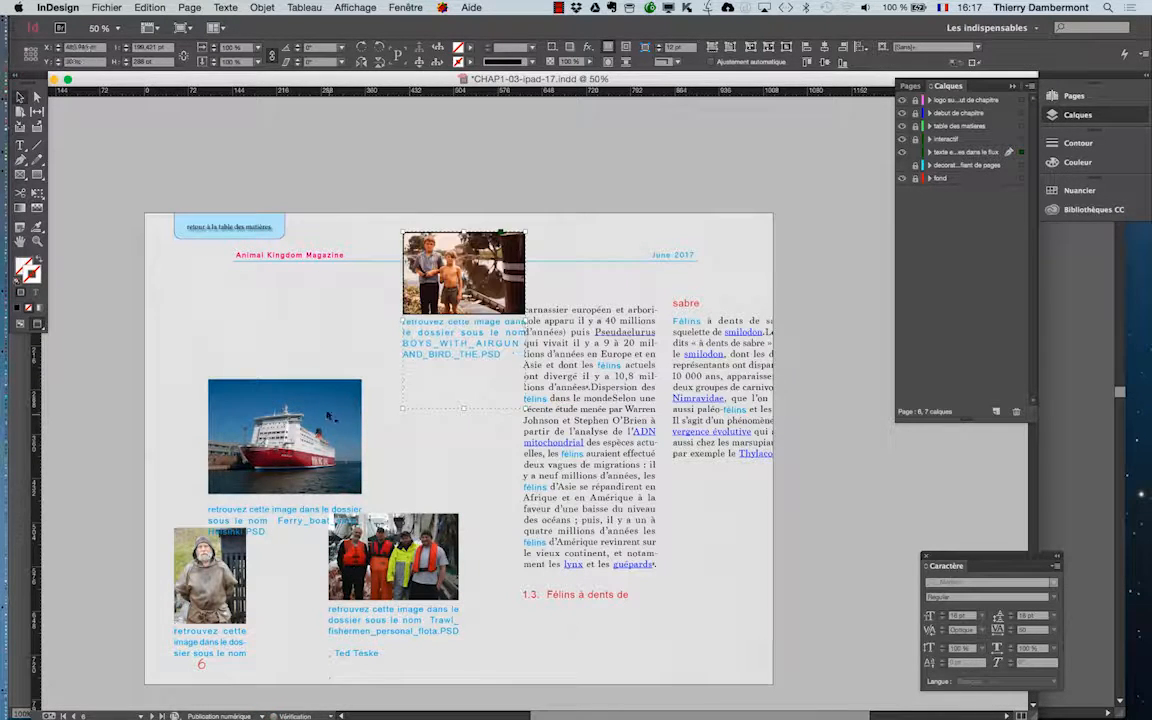
pyautogui.moveTo(278, 315); pyautogui.dragTo(262, 290)
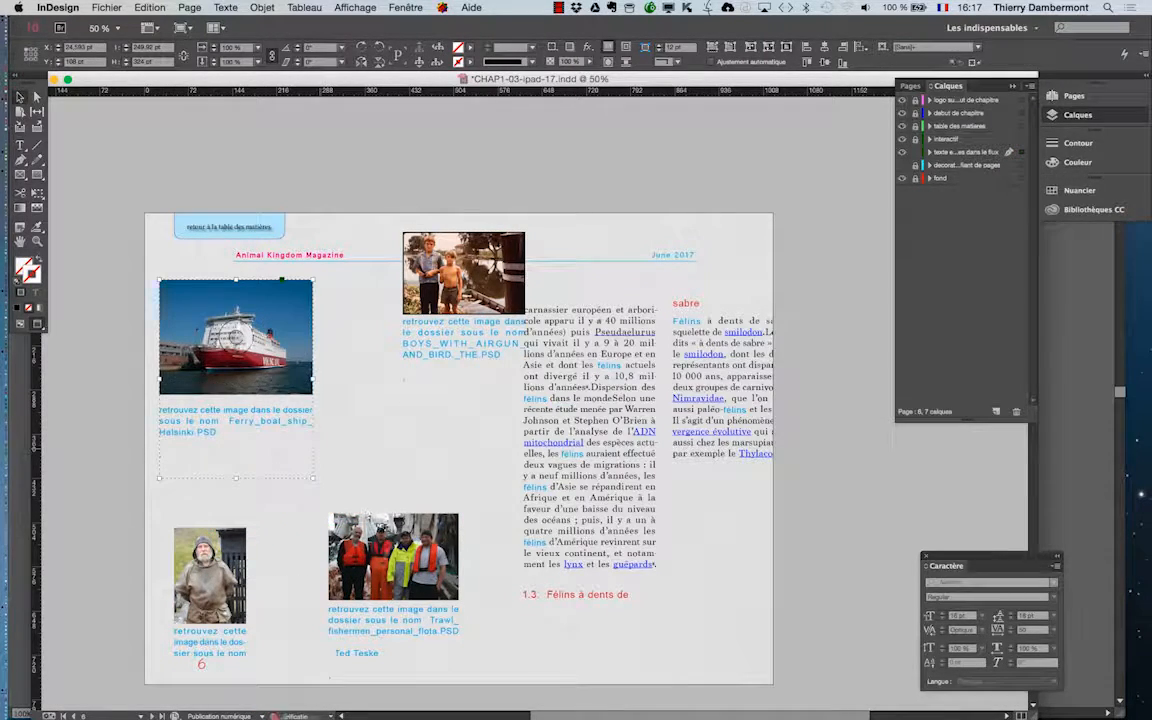
pyautogui.moveTo(383, 542); pyautogui.dragTo(400, 432)
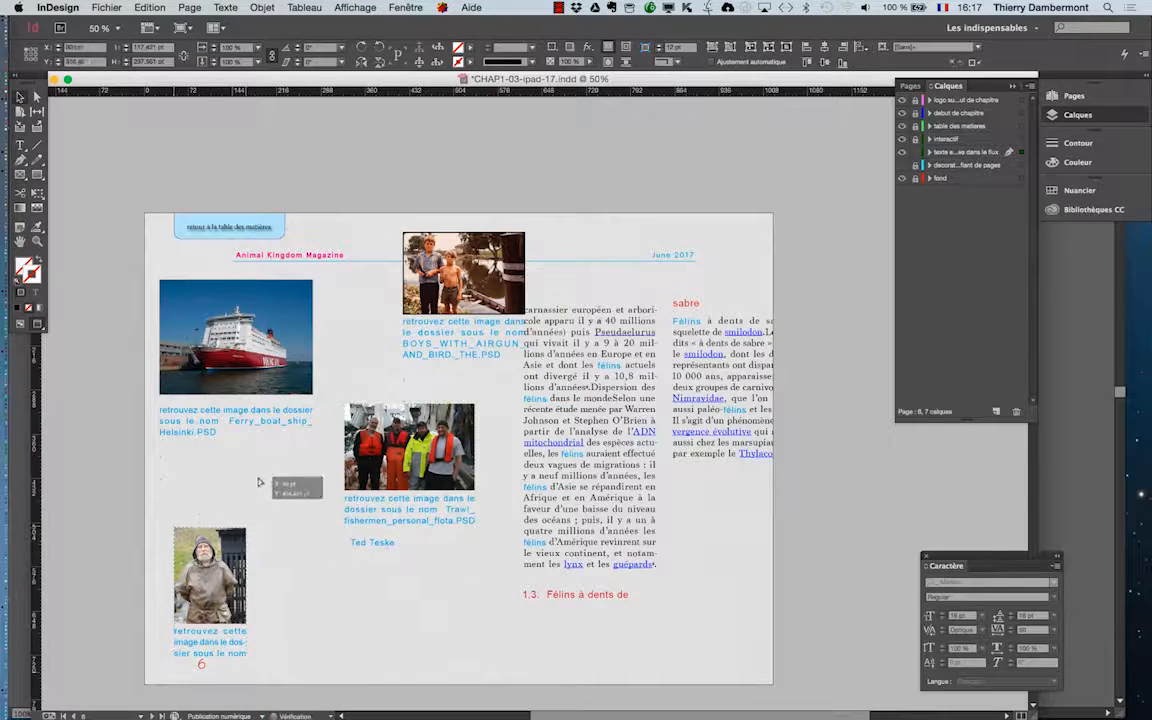
pyautogui.moveTo(258, 482); pyautogui.dragTo(257, 481)
pyautogui.click(110, 450)
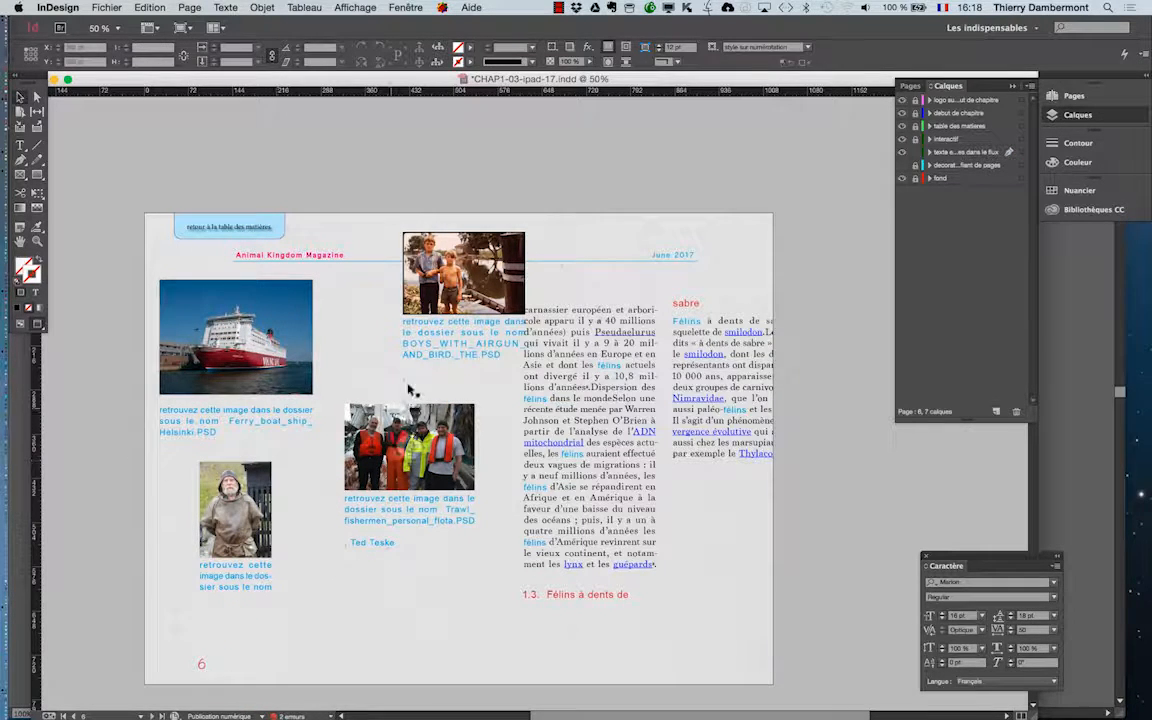
# - Shift the boys photo left of the text column and slightly down, and lower the fishing crew photo beside the old fisherman
pyautogui.moveTo(415, 300); pyautogui.dragTo(374, 303)
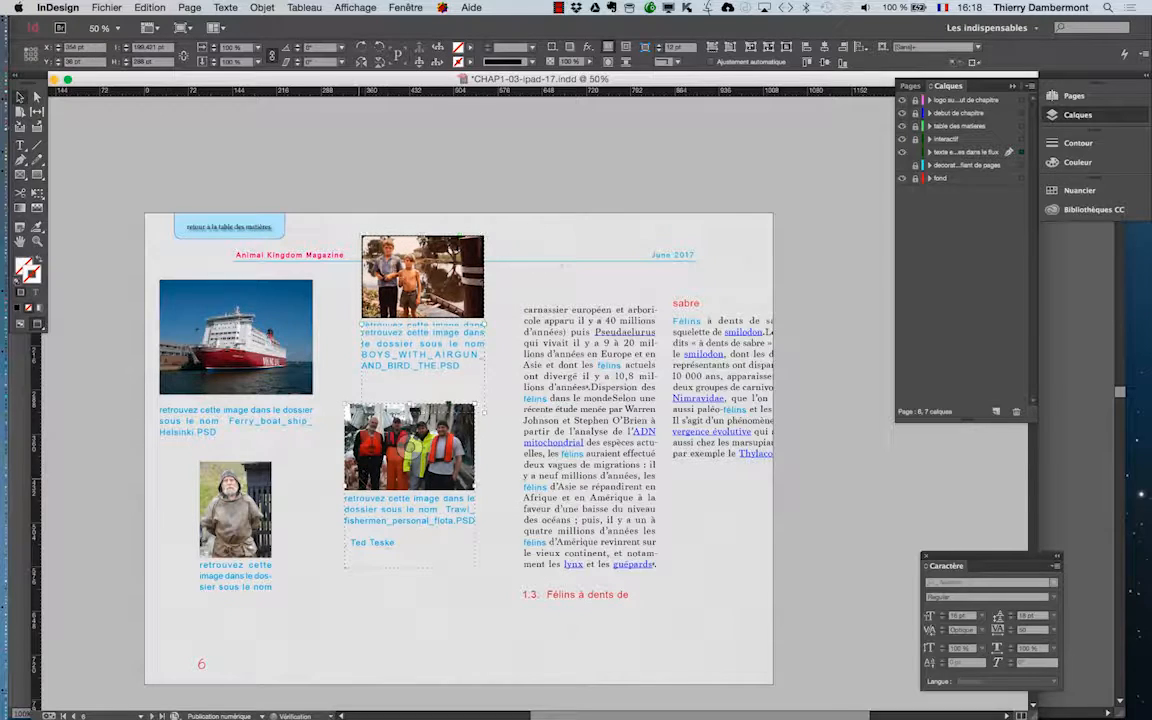
pyautogui.moveTo(358, 472); pyautogui.dragTo(360, 538)
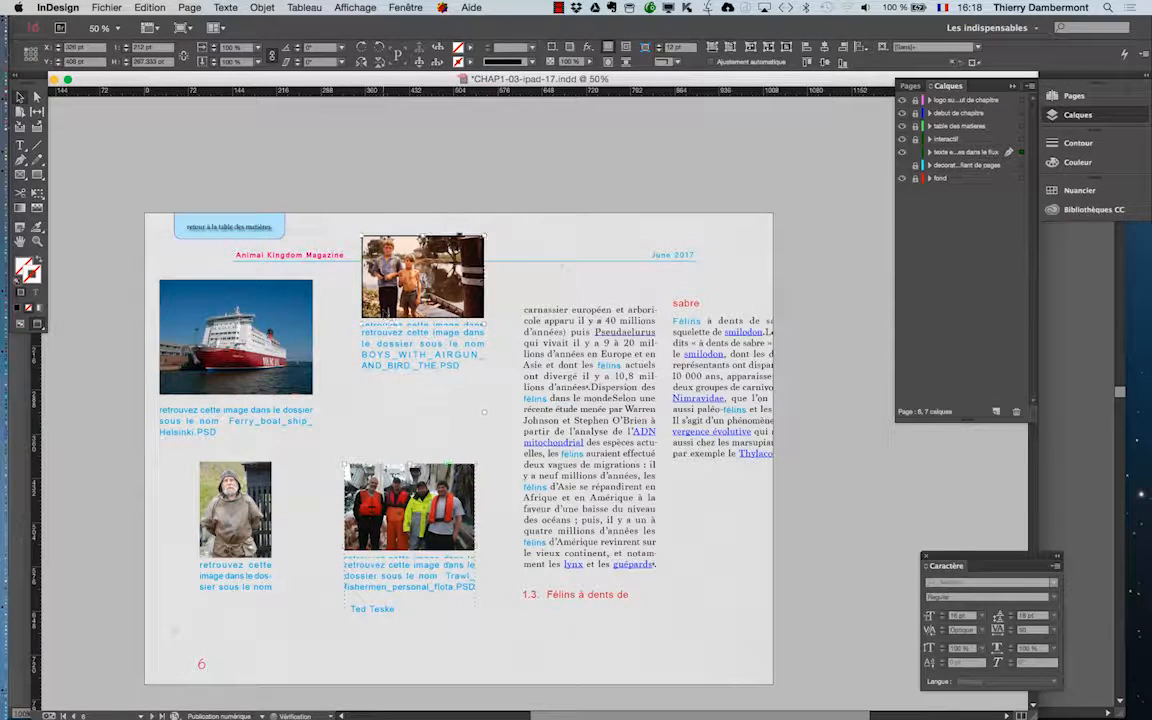
pyautogui.moveTo(398, 328); pyautogui.dragTo(398, 356)
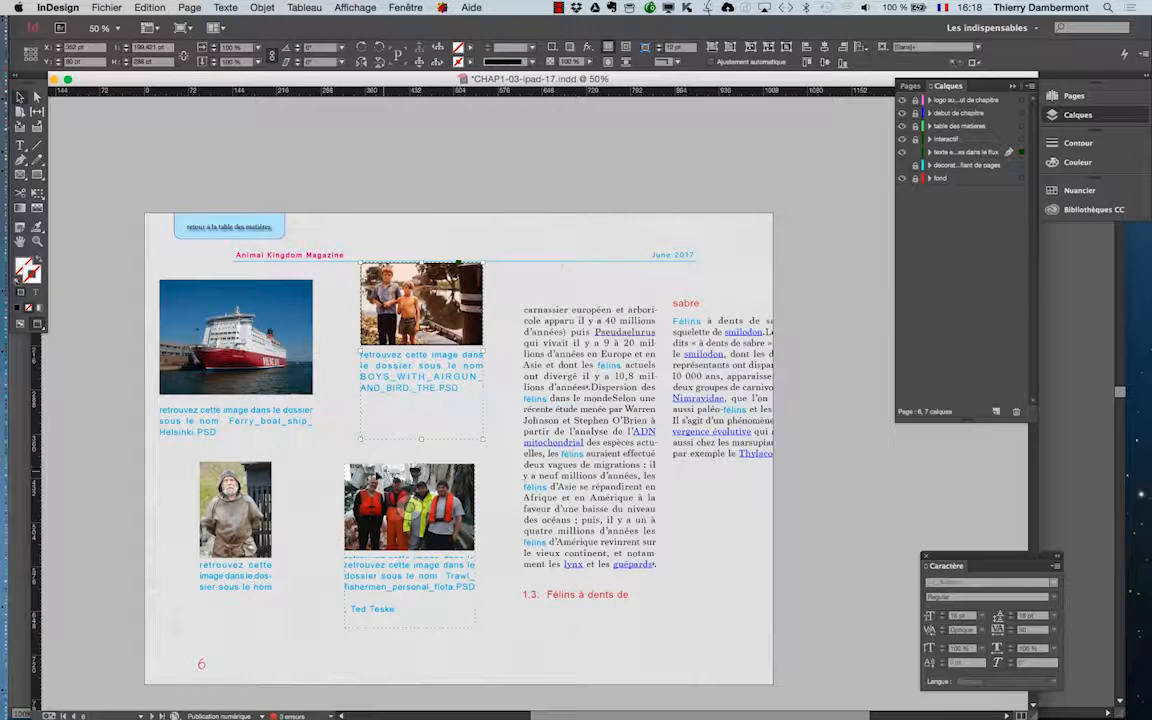
# - Shift the captioned fishing crew photo left and slightly down, nudge the boys photo the same way, and deselect everything
pyautogui.moveTo(410, 500); pyautogui.dragTo(375, 511)
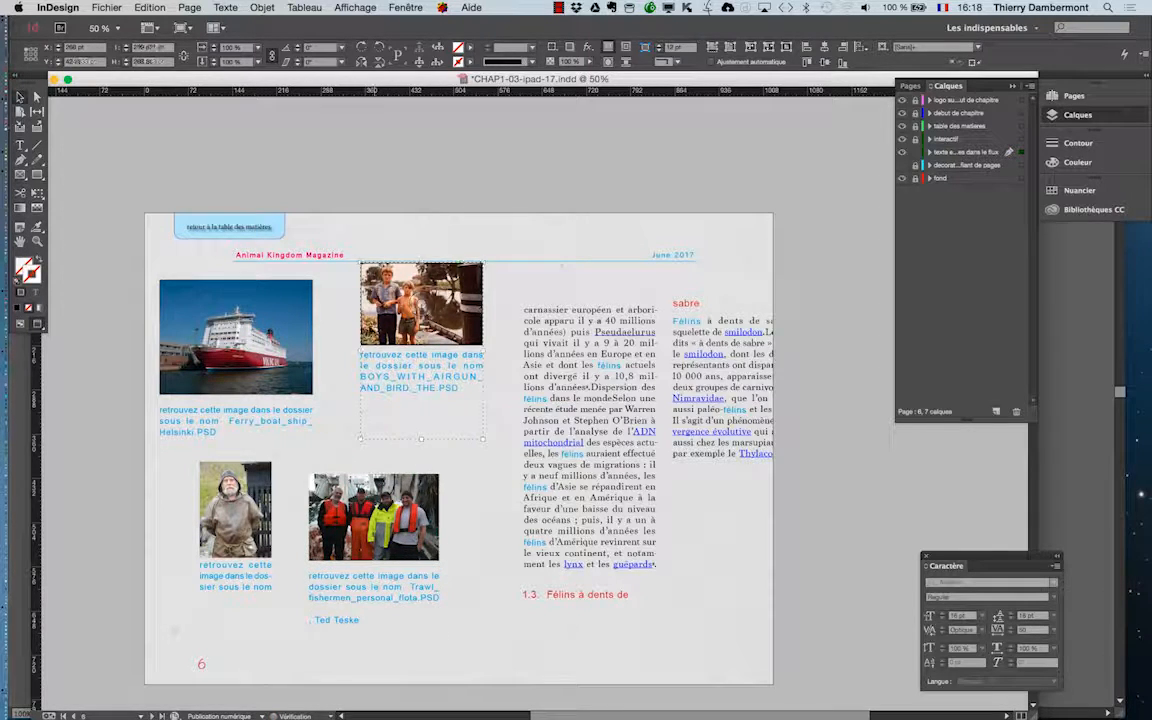
pyautogui.moveTo(372, 310); pyautogui.dragTo(359, 320)
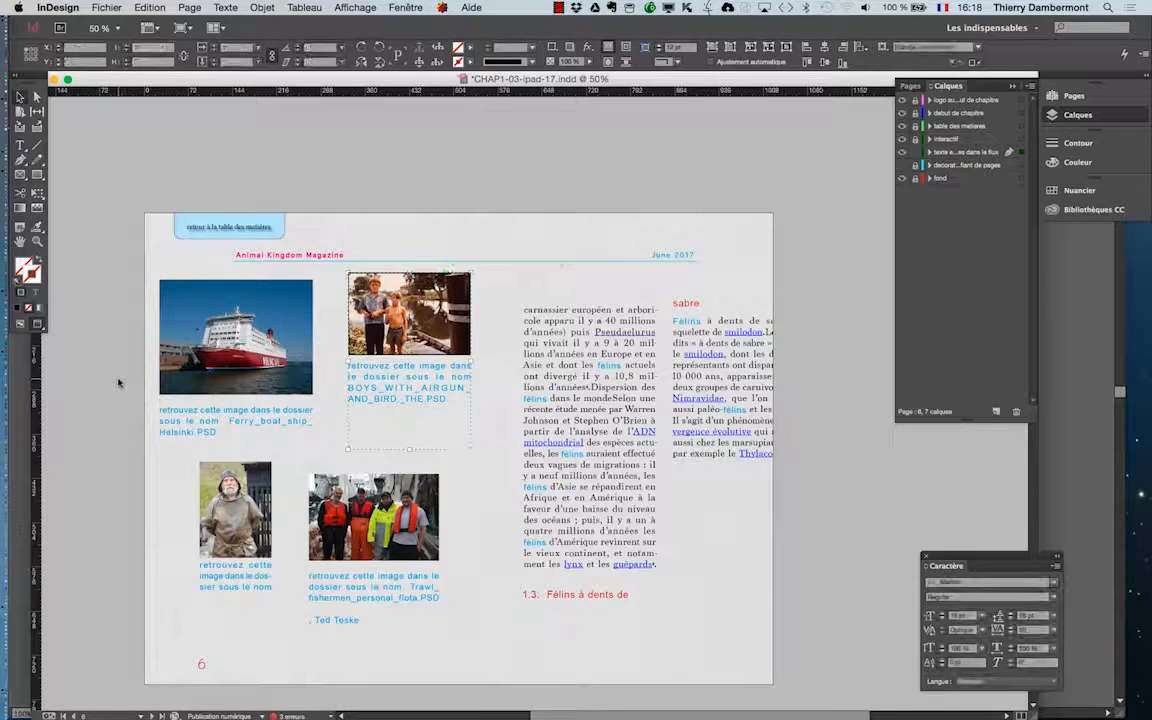
pyautogui.click(118, 383)
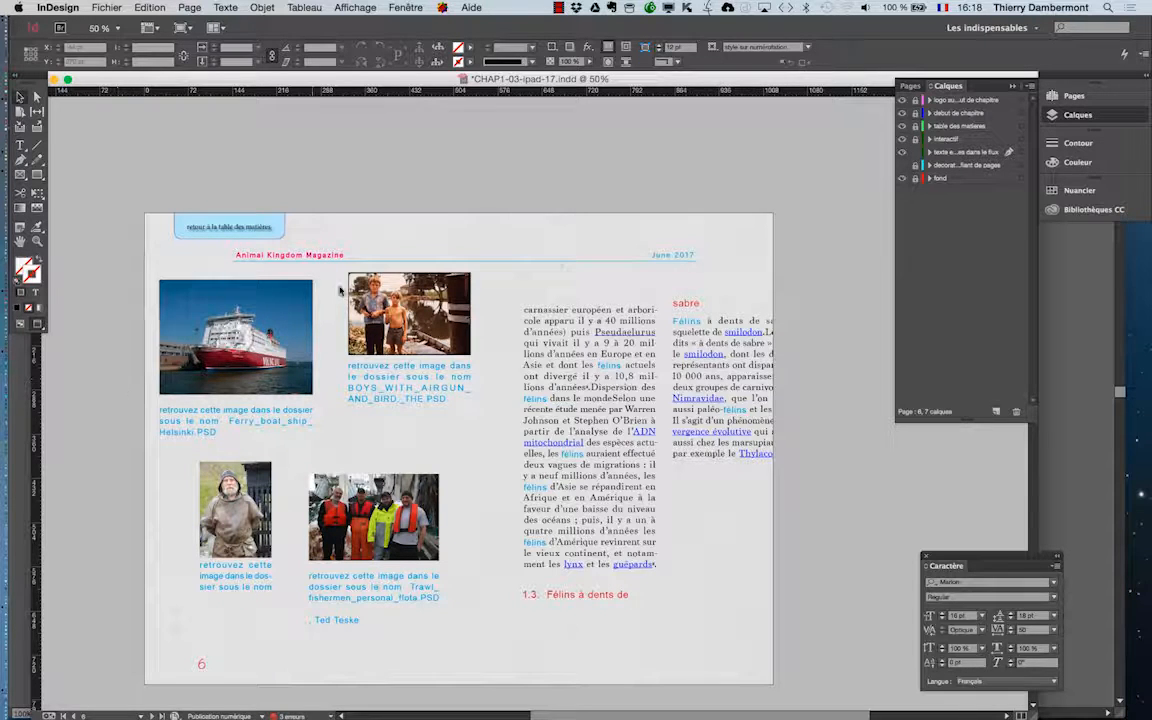
# - Switch to Finder and open the Links folder inside Dossier CHAP1-03 in a new window
pyautogui.press('super+Tab')
pyautogui.press('super+Tab')
pyautogui.click(95, 7)
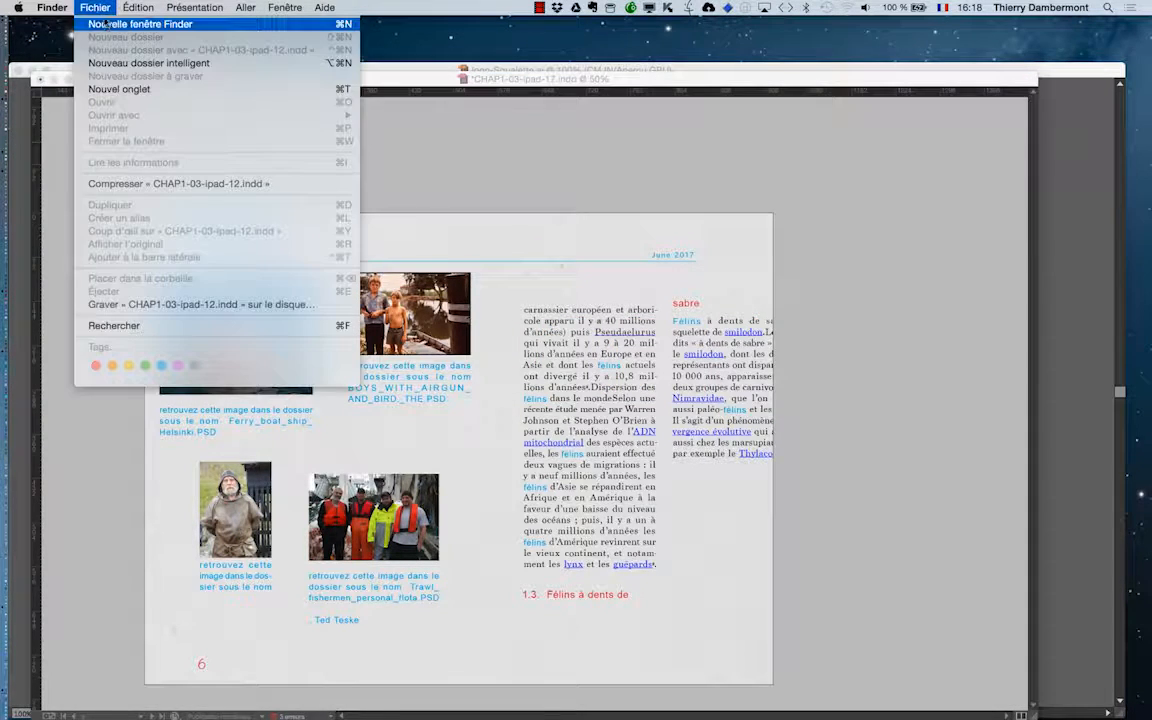
pyautogui.click(96, 22)
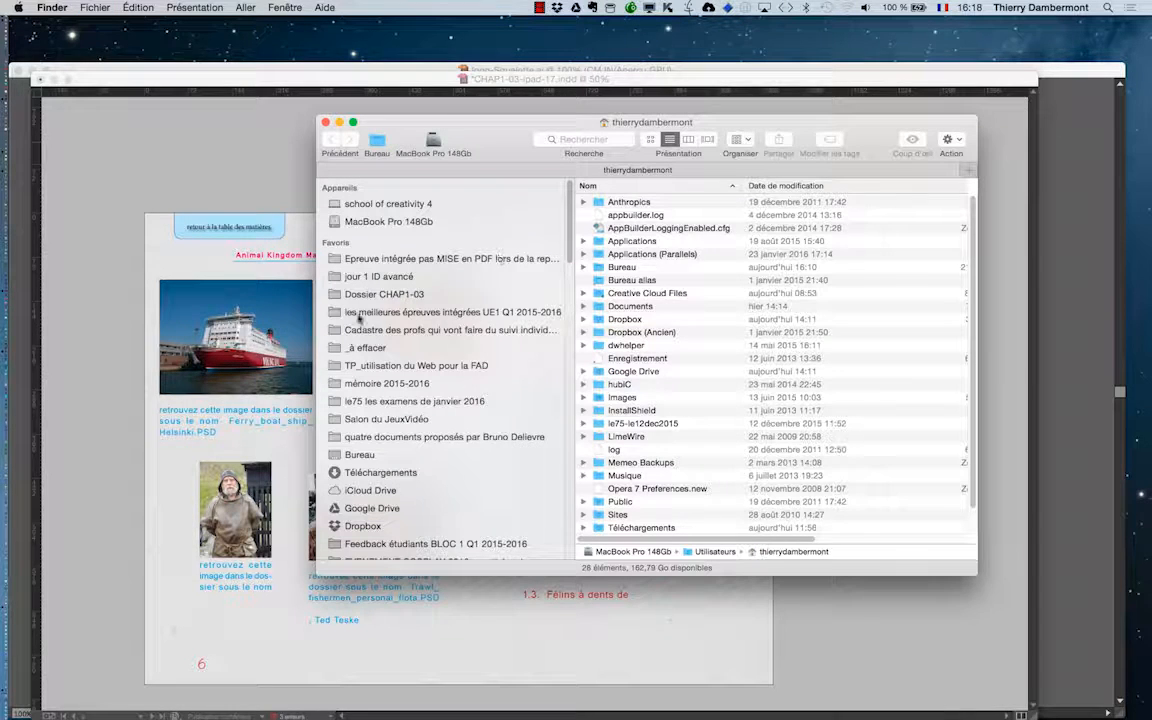
pyautogui.click(395, 295)
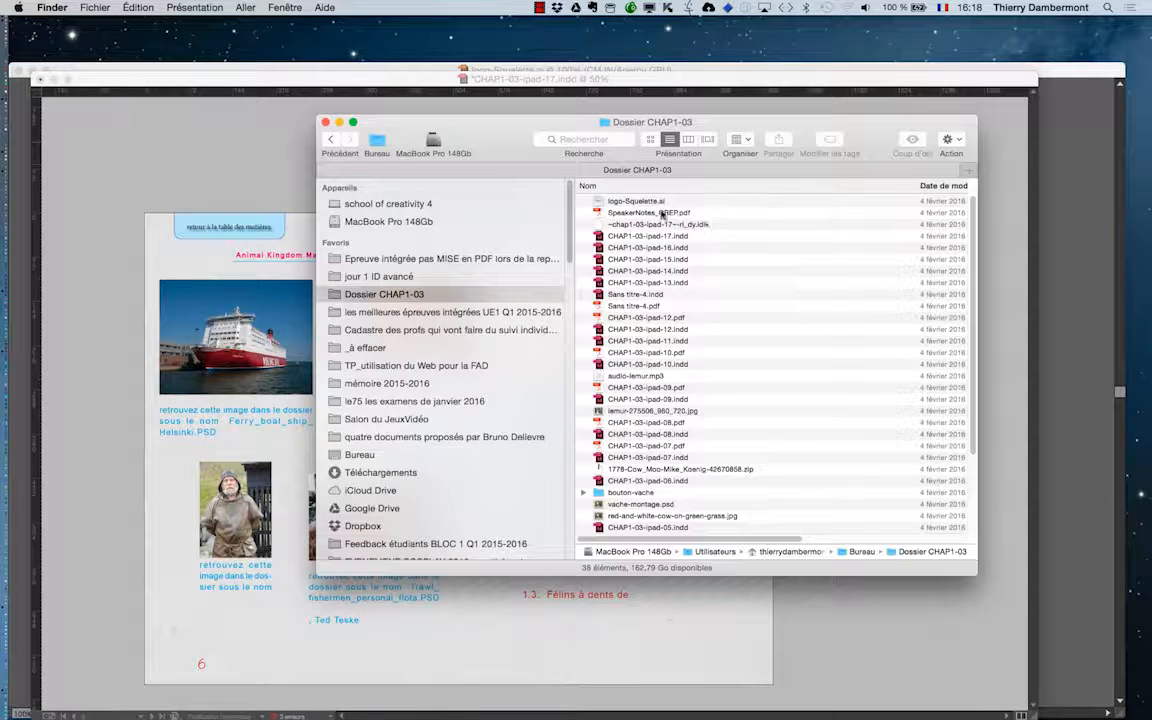
pyautogui.scroll(-5, 683, 376)
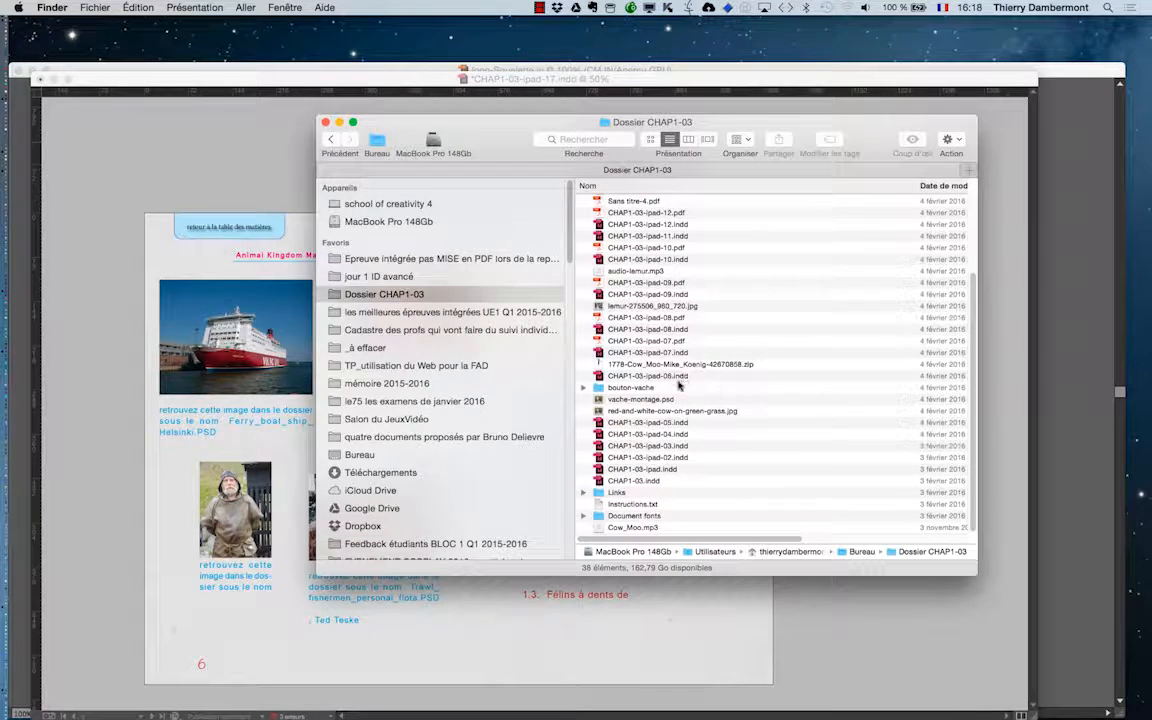
pyautogui.doubleClick(740, 402)
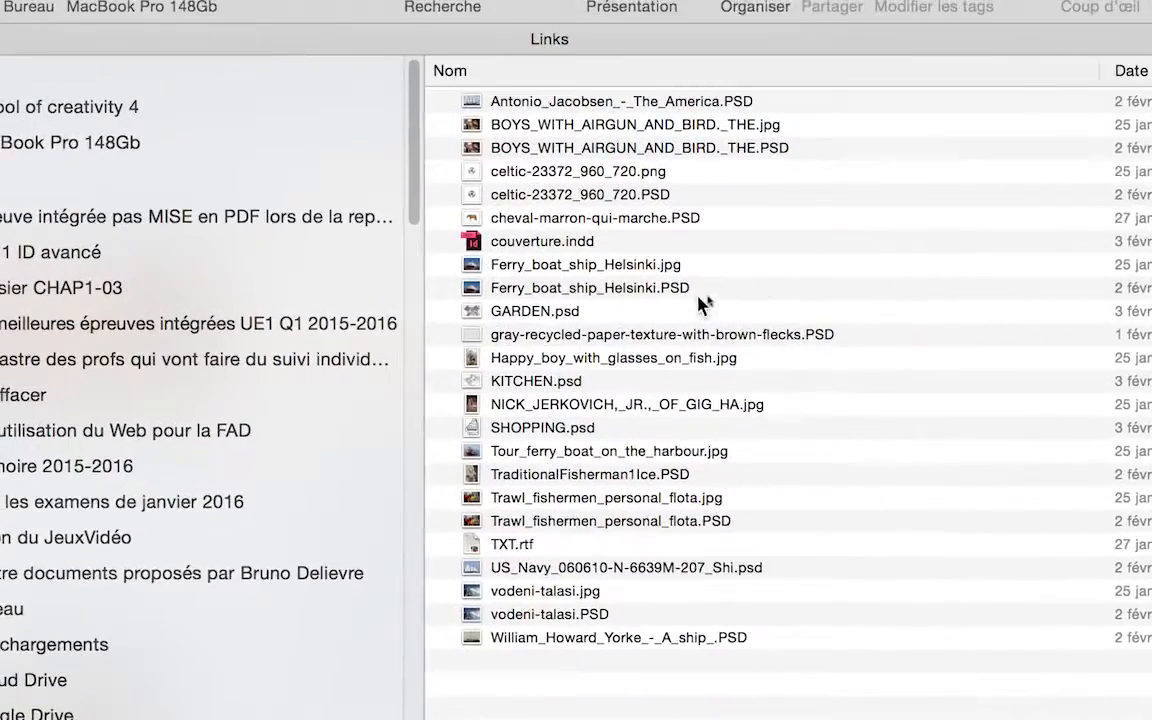
# - Rename the file Ferry_boat_ship_Helsinki.PSD as Ferry_boat_ship_Helsinki.txt and accept the extension change
pyautogui.click(625, 250)
pyautogui.click(705, 303)
pyautogui.click(705, 302)
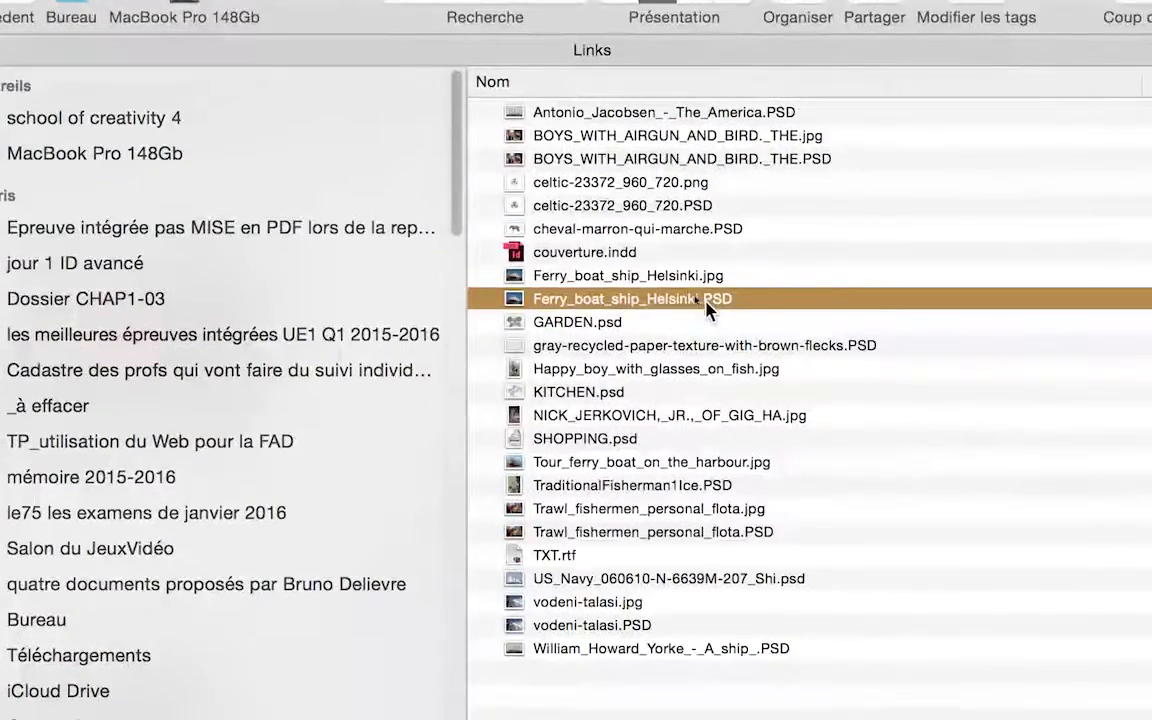
pyautogui.moveTo(706, 300); pyautogui.dragTo(735, 300)
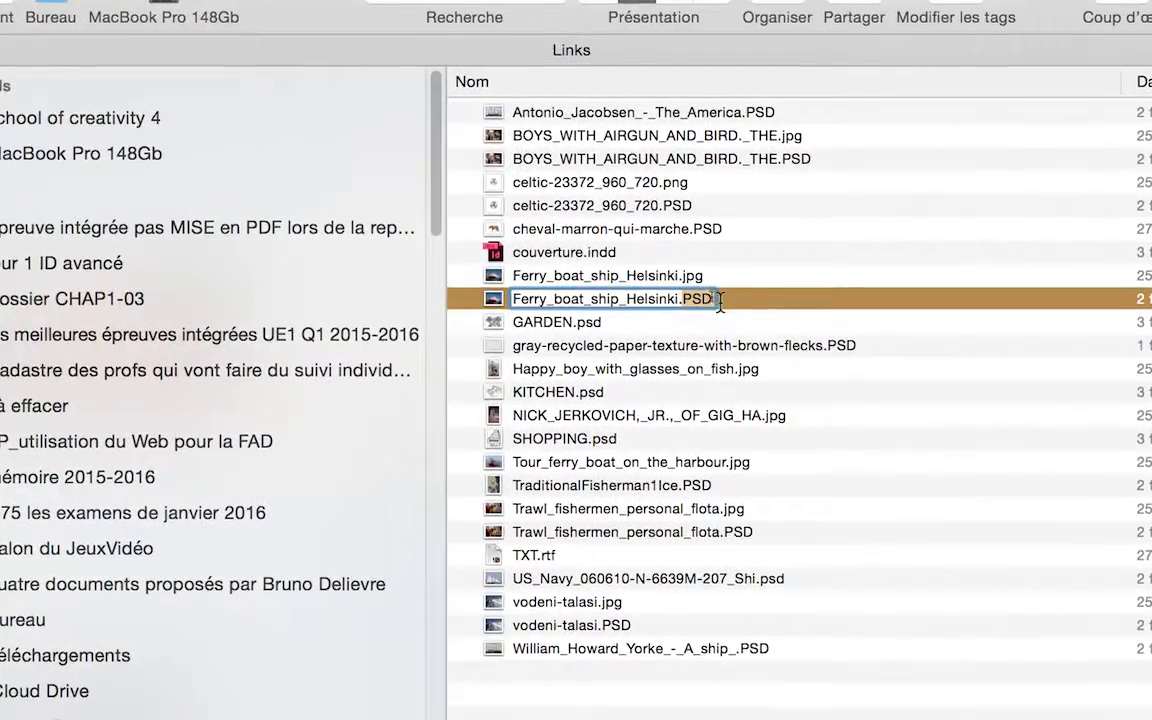
pyautogui.write('txt')
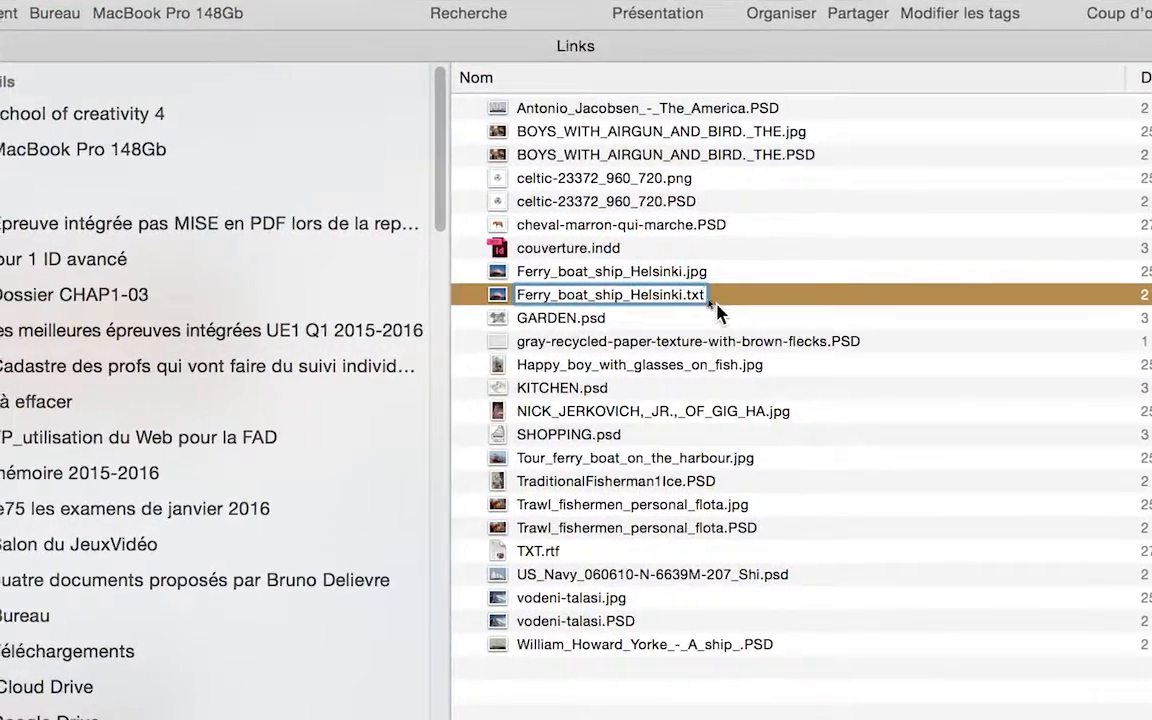
pyautogui.click(716, 301)
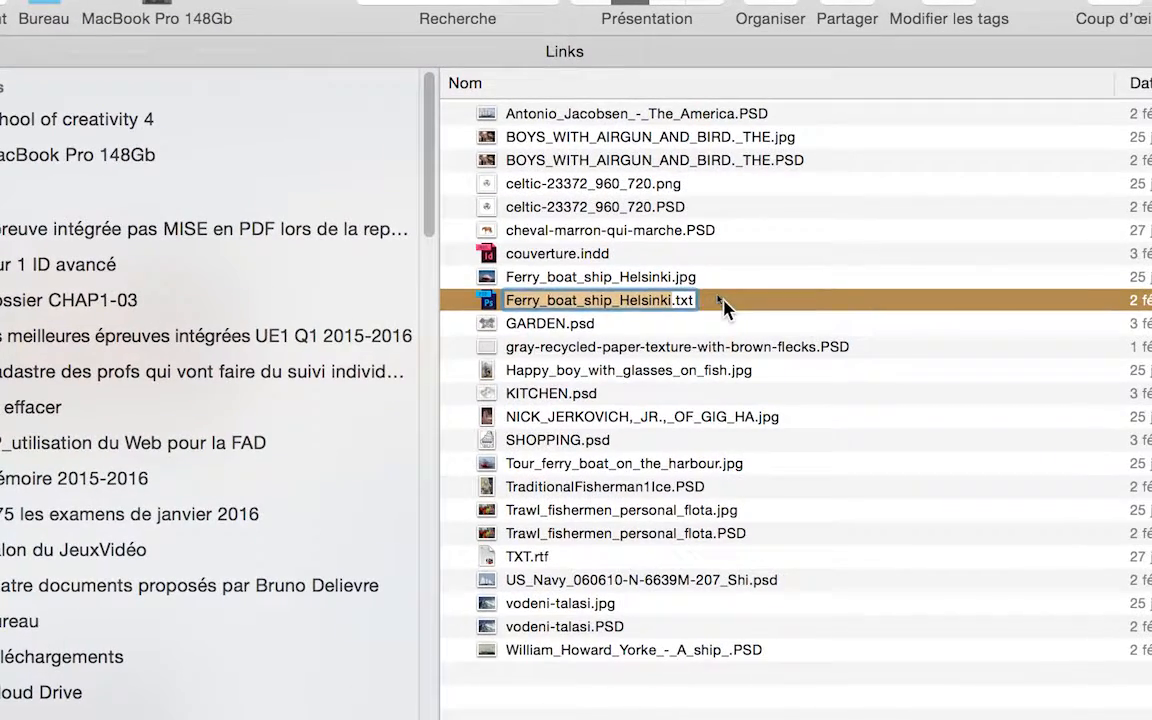
pyautogui.click(732, 300)
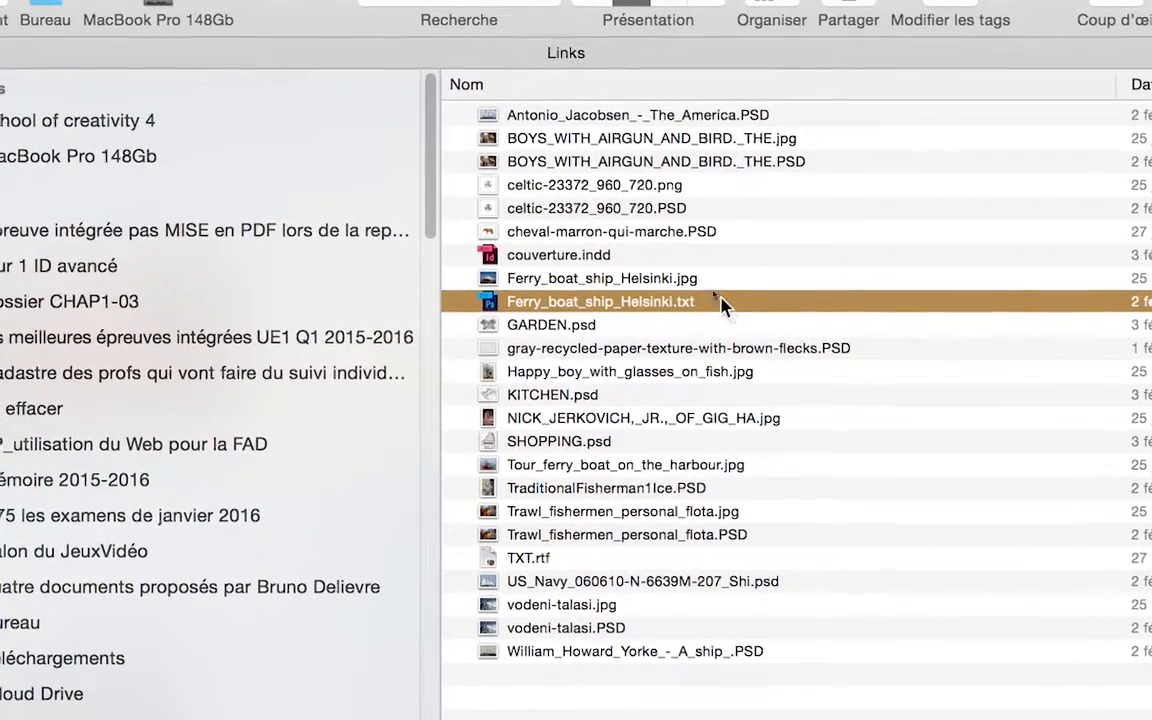
pyautogui.click(709, 279)
pyautogui.click(708, 297)
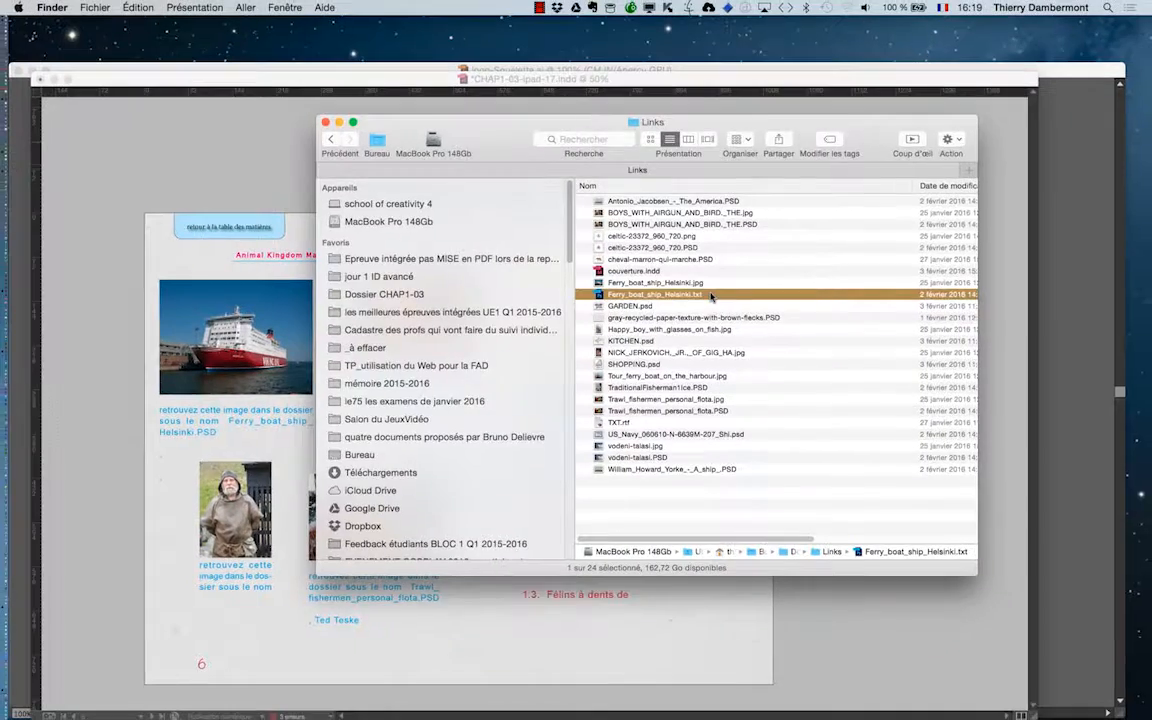
pyautogui.doubleClick(717, 300)
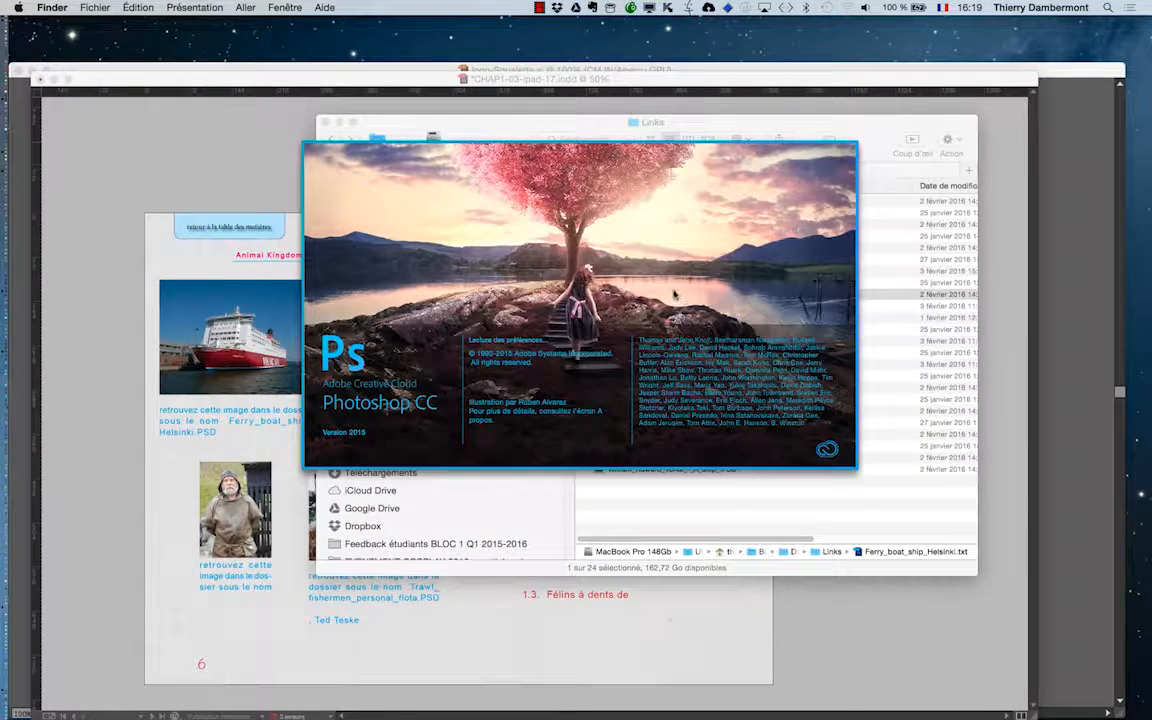
pyautogui.press('super+alt+Escape')
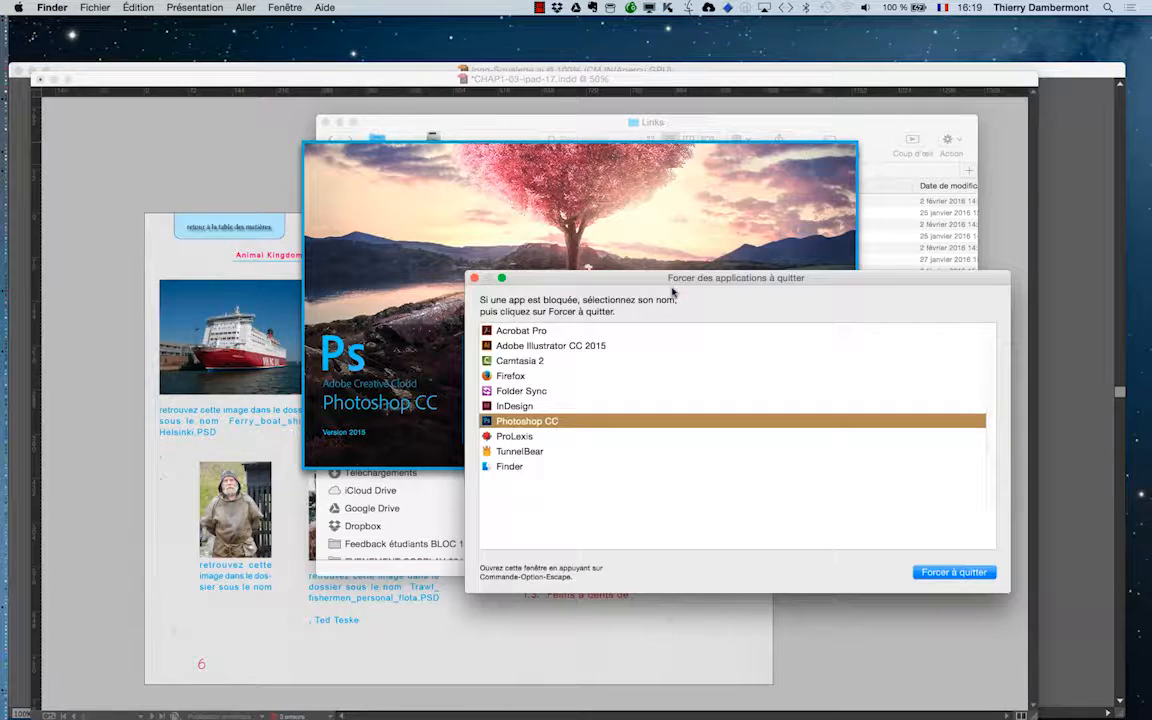
pyautogui.press('Return')
pyautogui.press('Return')
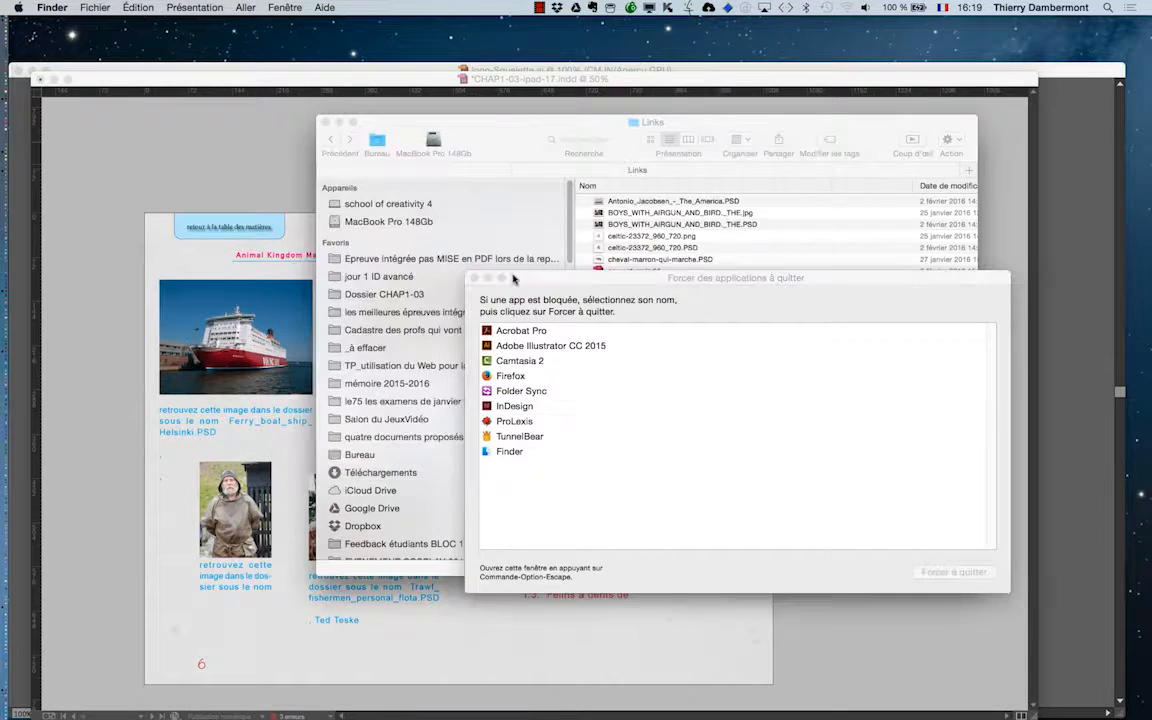
pyautogui.click(476, 279)
# - Open Ferry_boat_ship_Helsinki.txt in TextEdit and enlarge its window to nearly fill the screen
pyautogui.rightClick(729, 291)
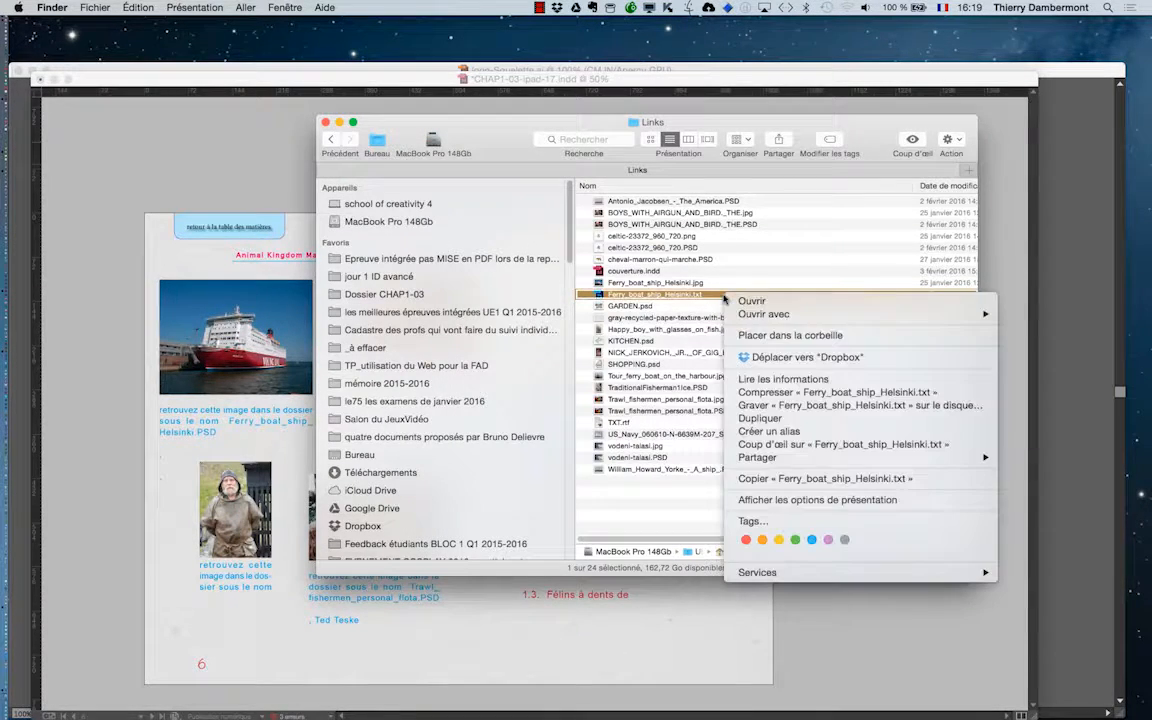
pyautogui.moveTo(752, 316)
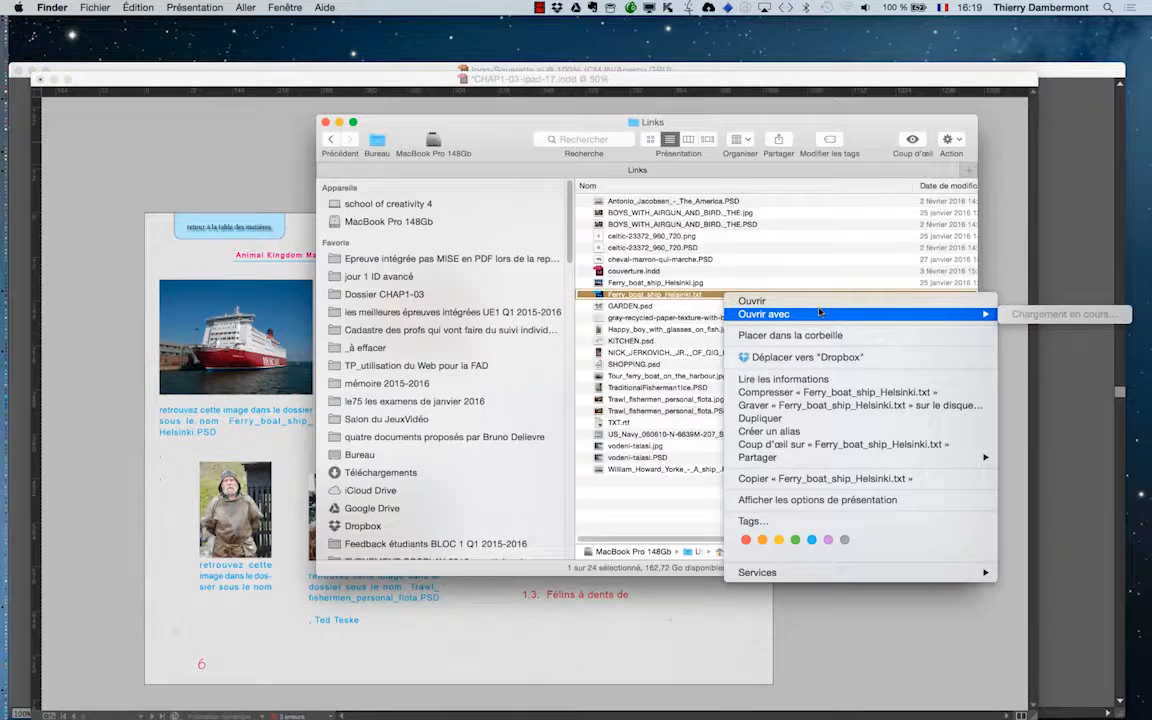
pyautogui.scroll(-3, 593, 581)
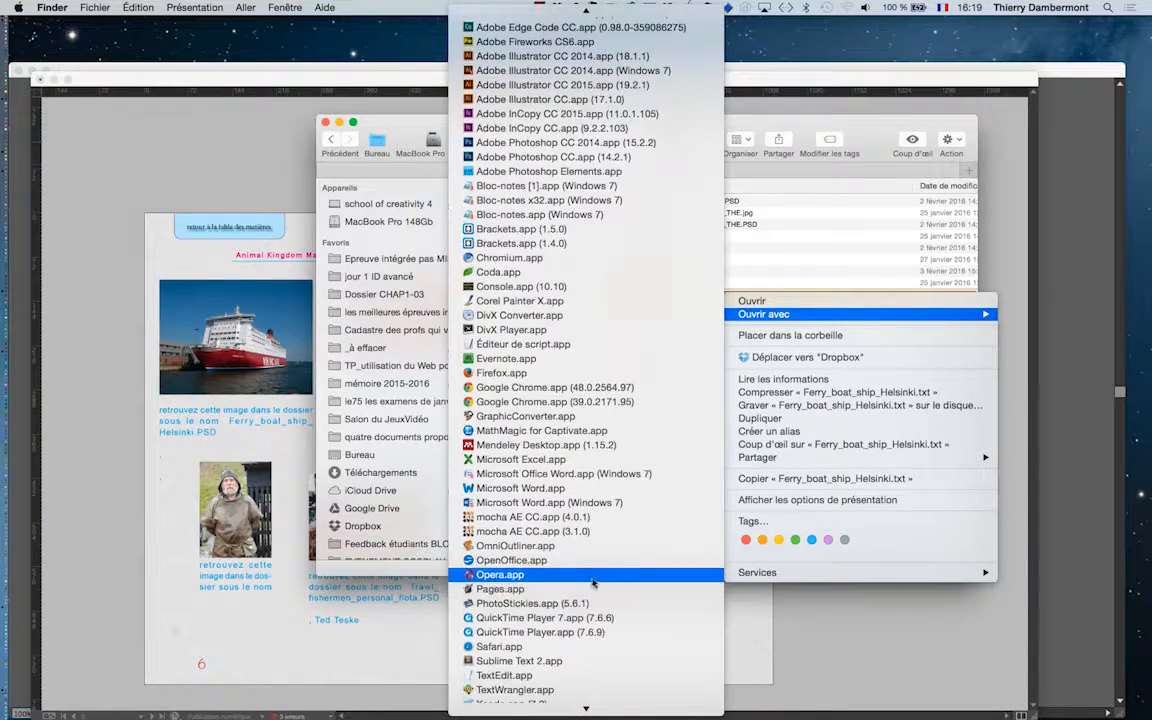
pyautogui.scroll(-2, 593, 581)
pyautogui.click(578, 626)
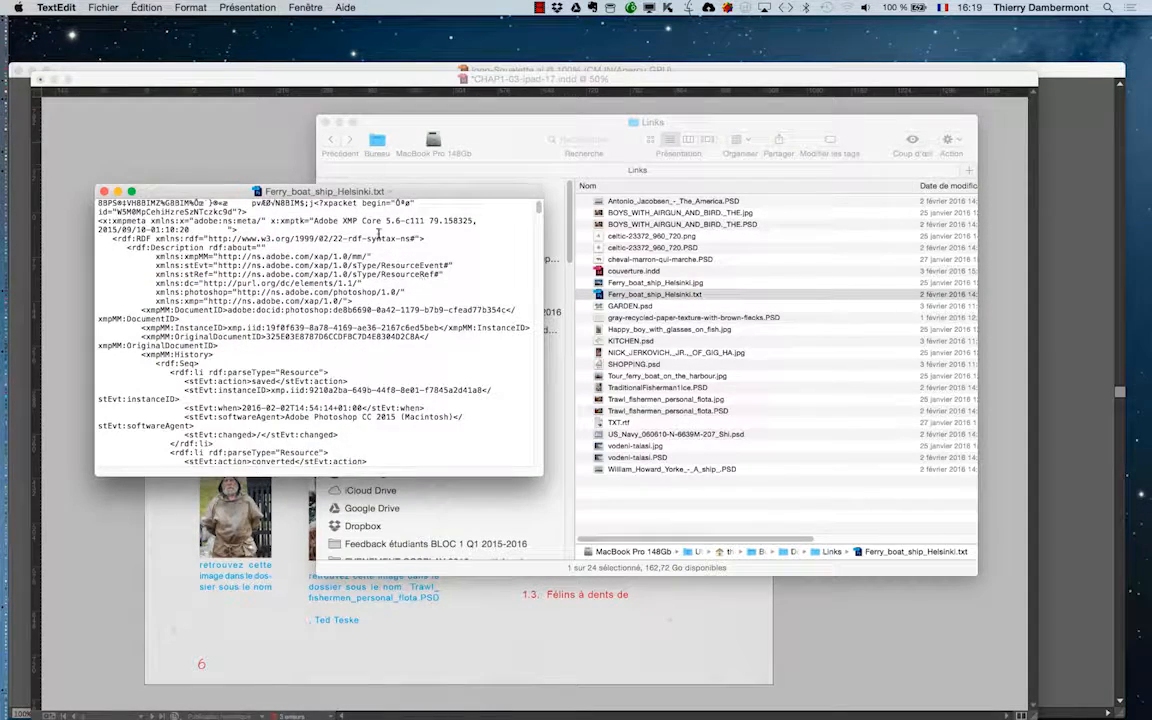
pyautogui.moveTo(330, 191); pyautogui.dragTo(255, 32)
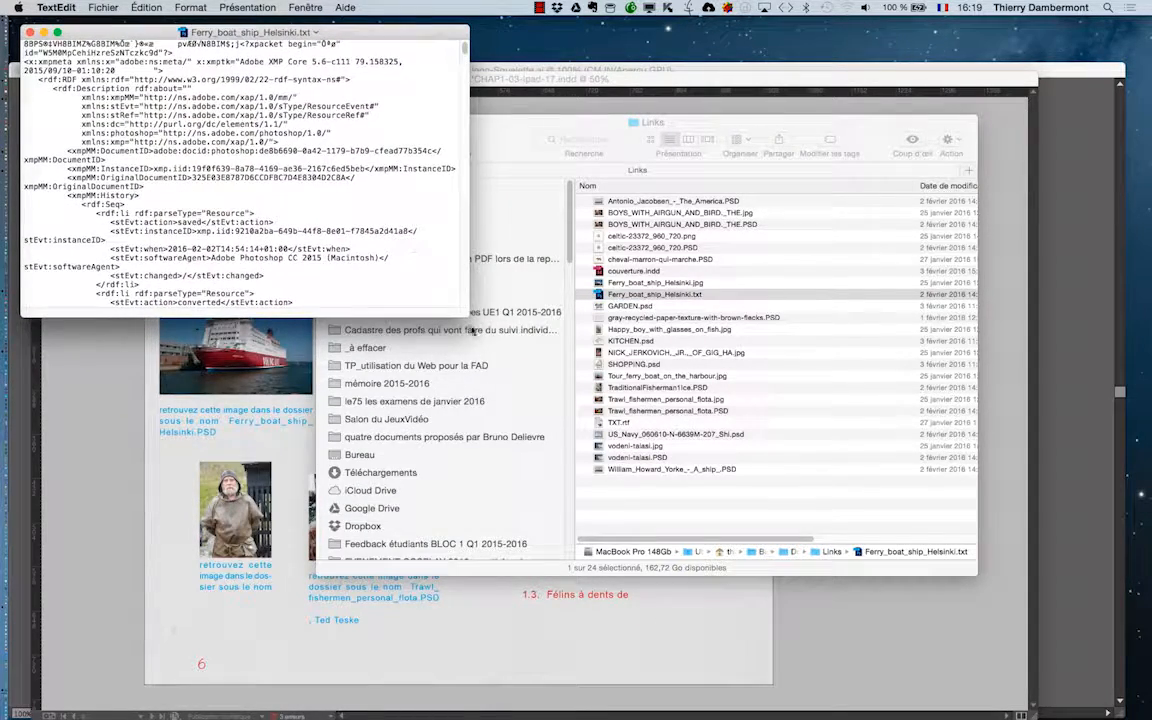
pyautogui.doubleClick(469, 316)
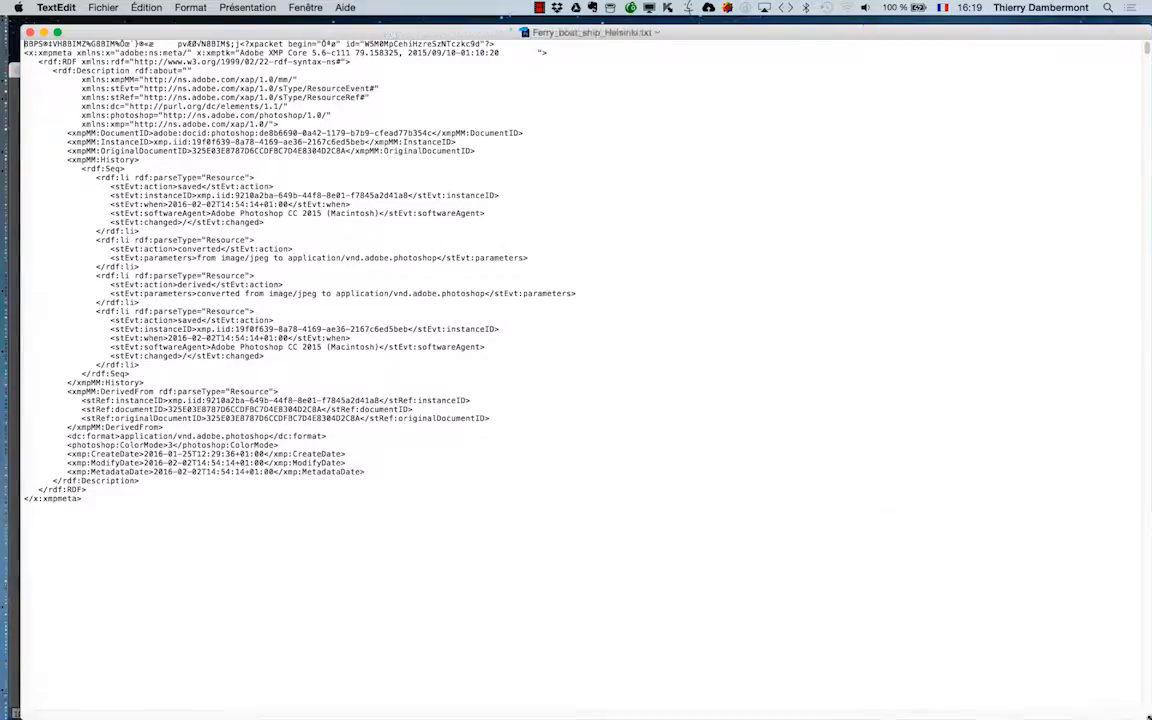
# - Examine the XMP metadata and the encoded image data in the ferry file, return to its beginning, and close it
pyautogui.scroll(-4, 752, 390)
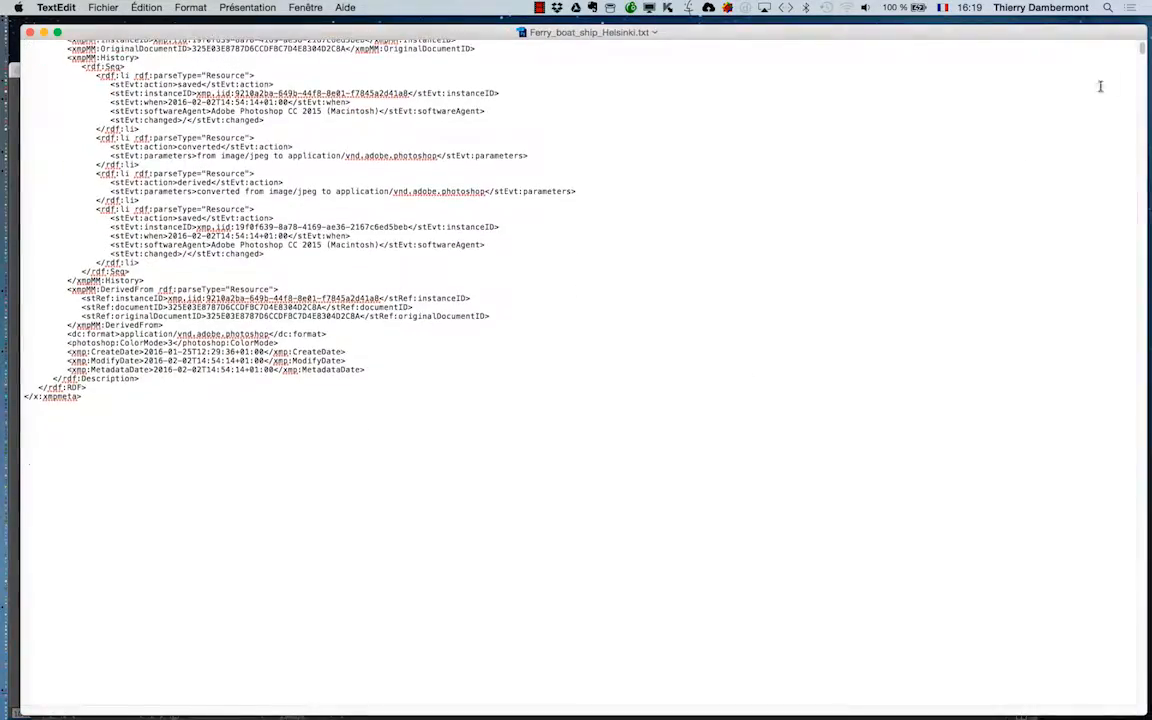
pyautogui.moveTo(1145, 48); pyautogui.dragTo(1143, 140)
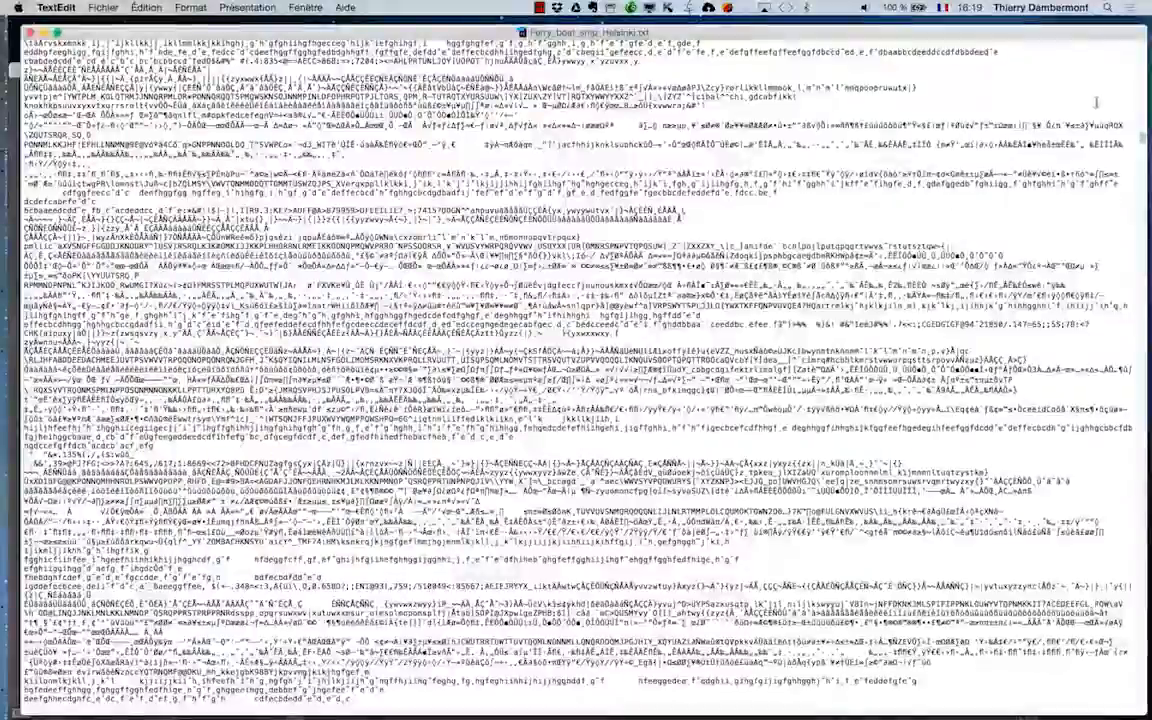
pyautogui.moveTo(1145, 145); pyautogui.dragTo(1143, 298)
pyautogui.moveTo(1135, 230); pyautogui.dragTo(1141, 20)
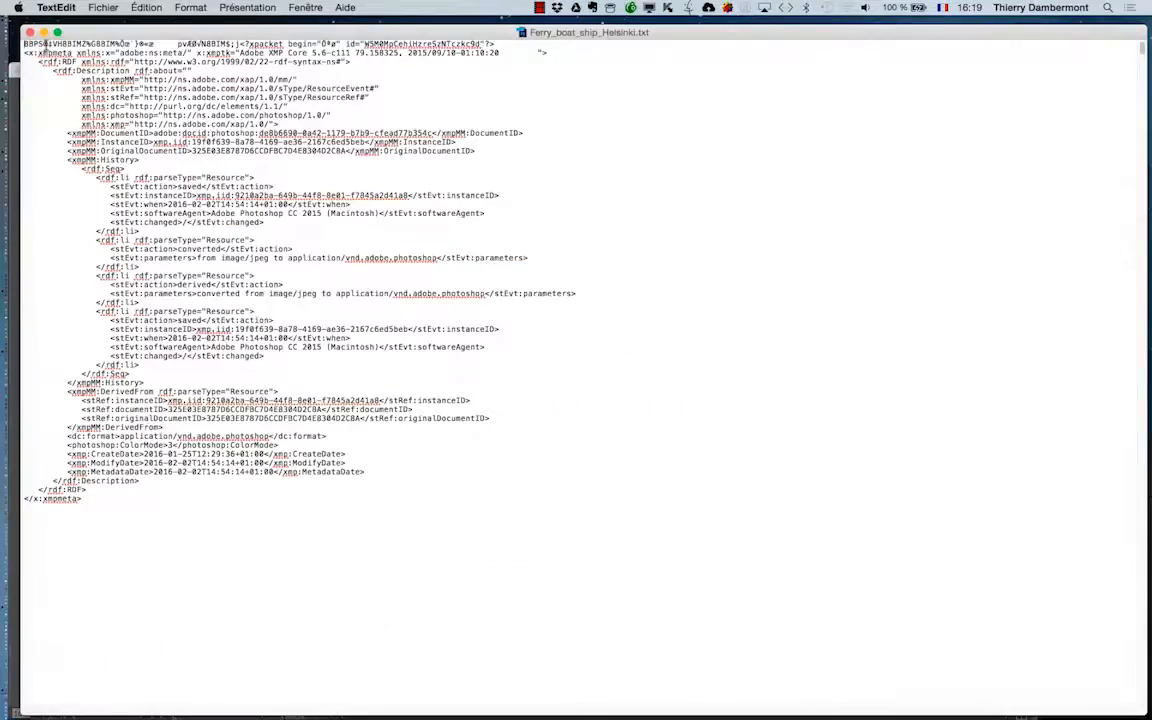
pyautogui.click(30, 33)
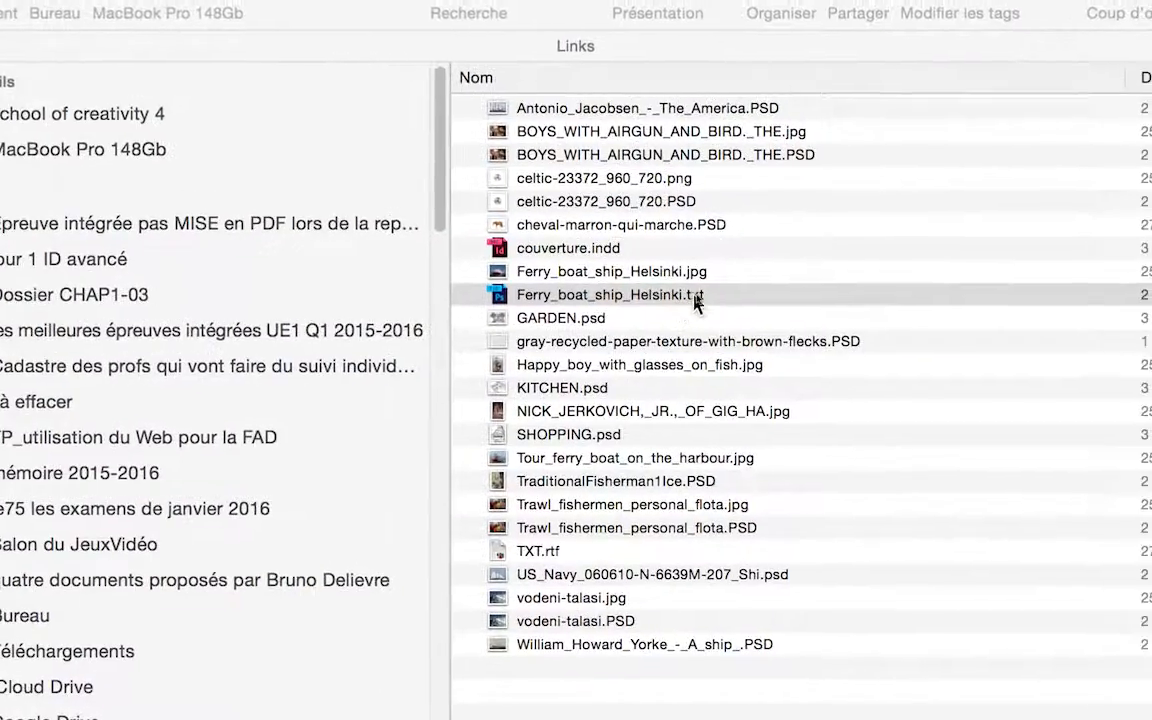
# - Restore the ferry file's name to Ferry_boat_ship_Helsinki.PSD and close the Links folder window
pyautogui.click(695, 291)
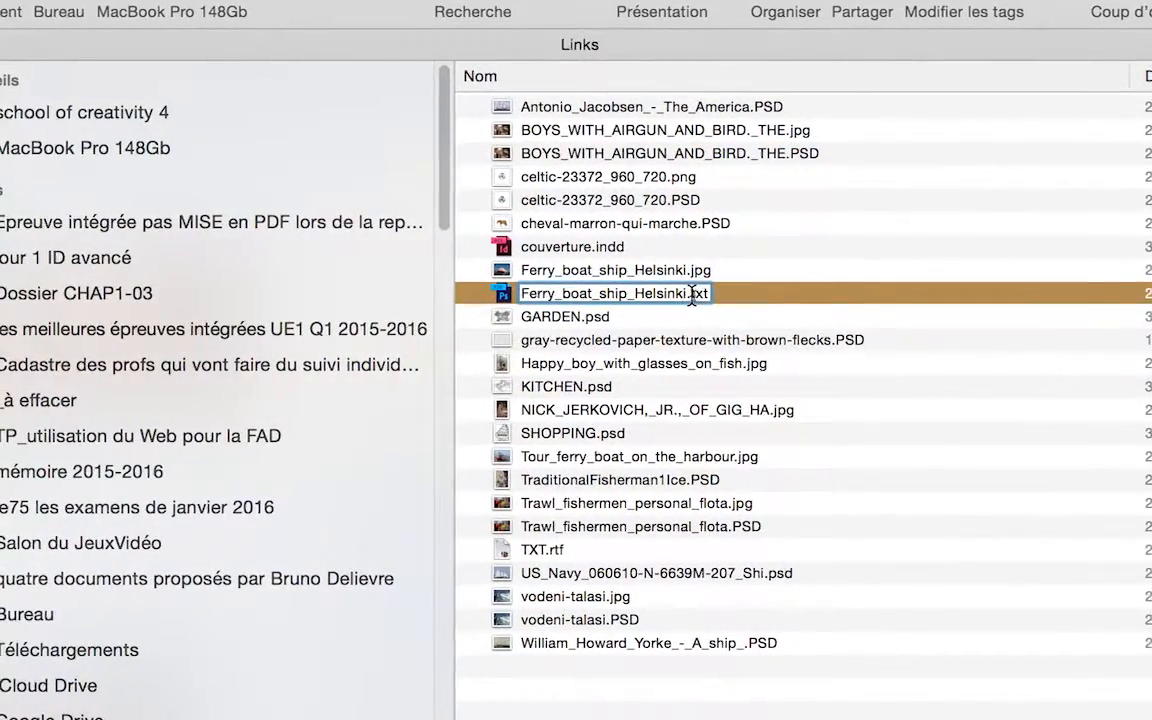
pyautogui.doubleClick(700, 293)
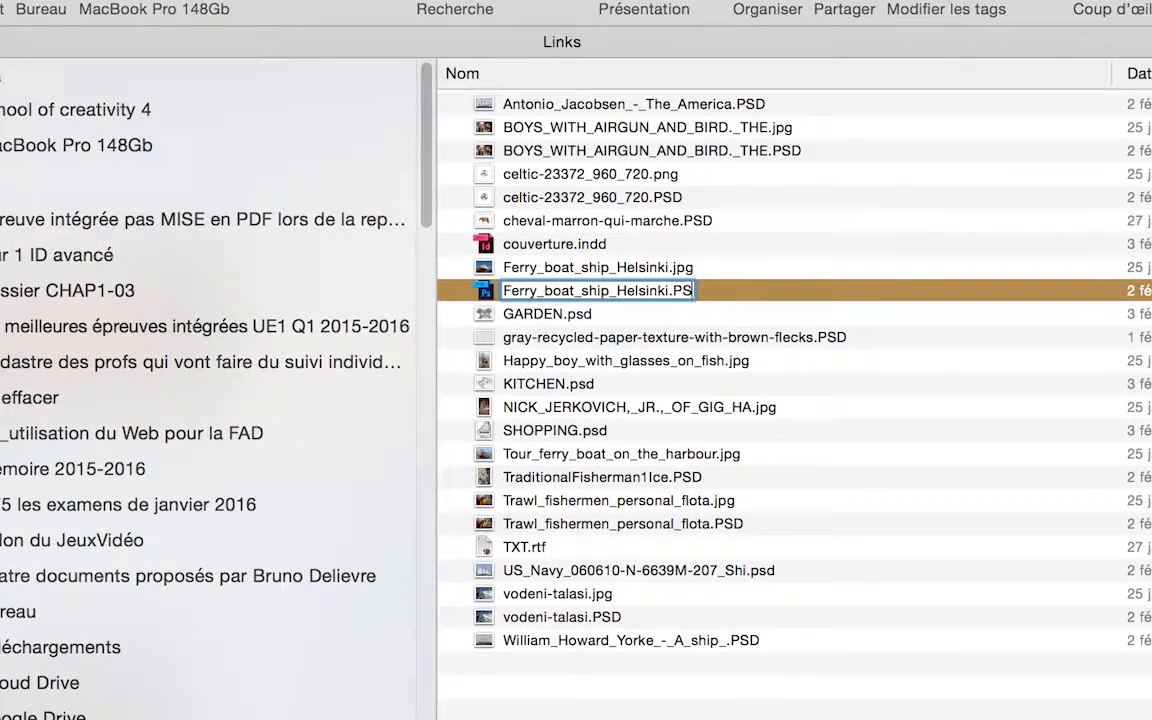
pyautogui.write('PSD')
pyautogui.press('Return')
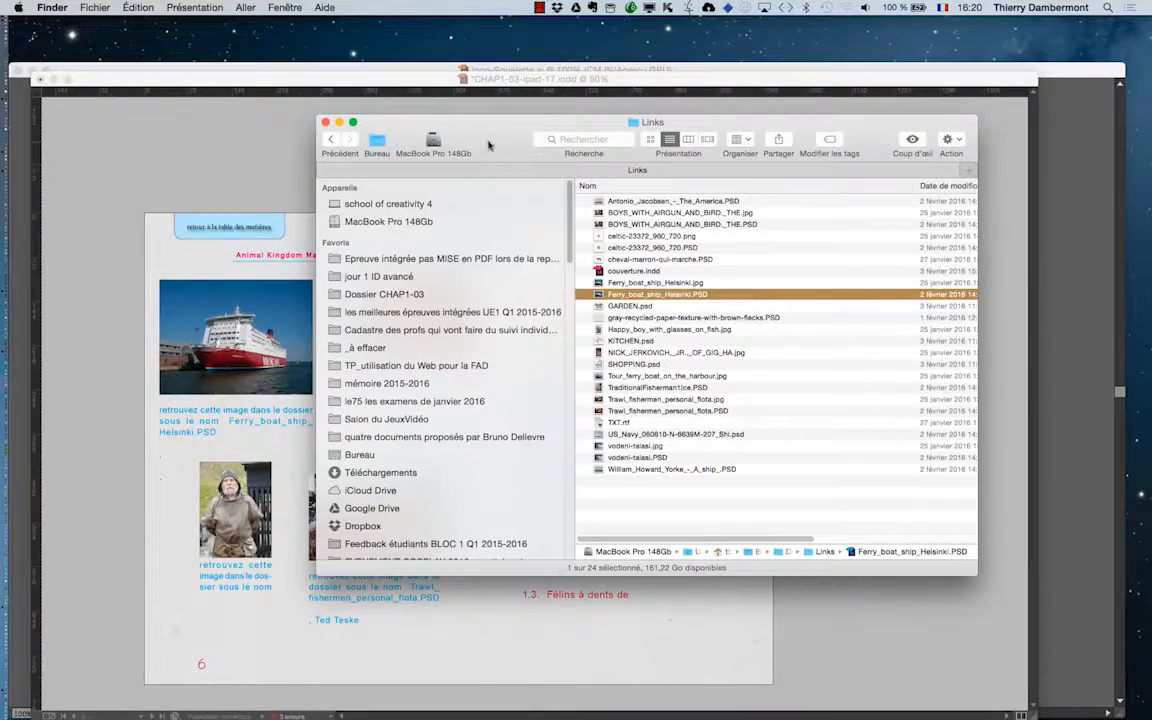
pyautogui.click(326, 122)
# - Return to InDesign, display the paragraph styles above the text columns, and enlarge their list to show every style
pyautogui.click(512, 364)
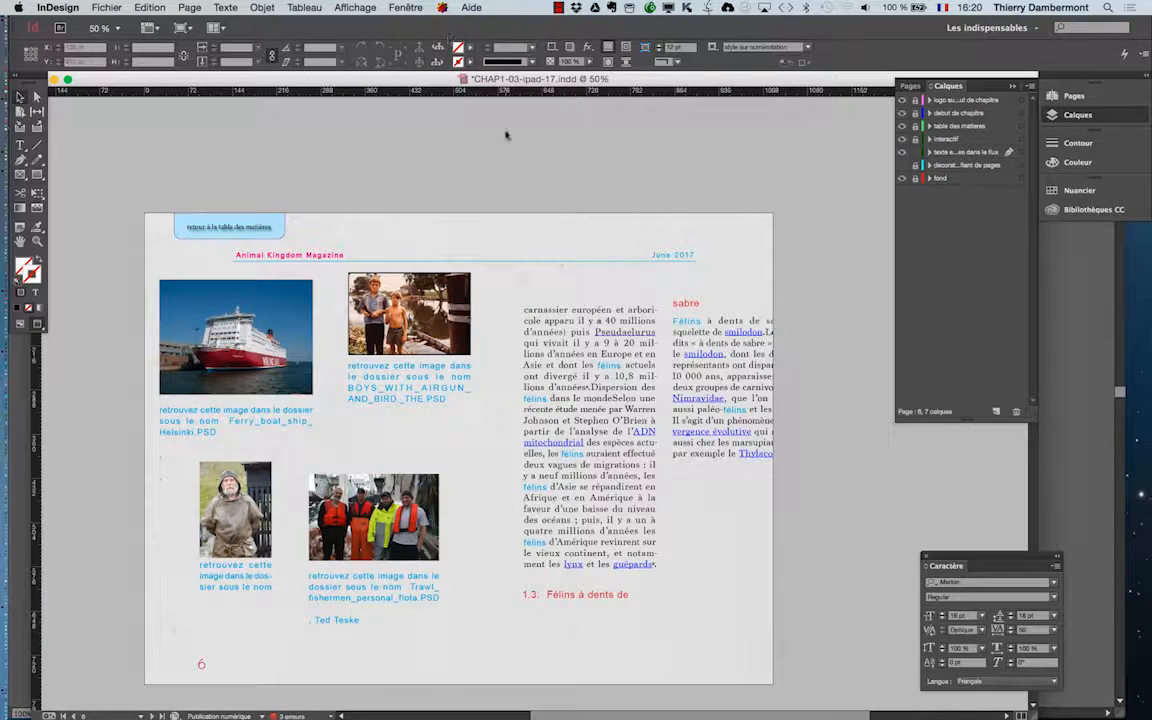
pyautogui.click(220, 7)
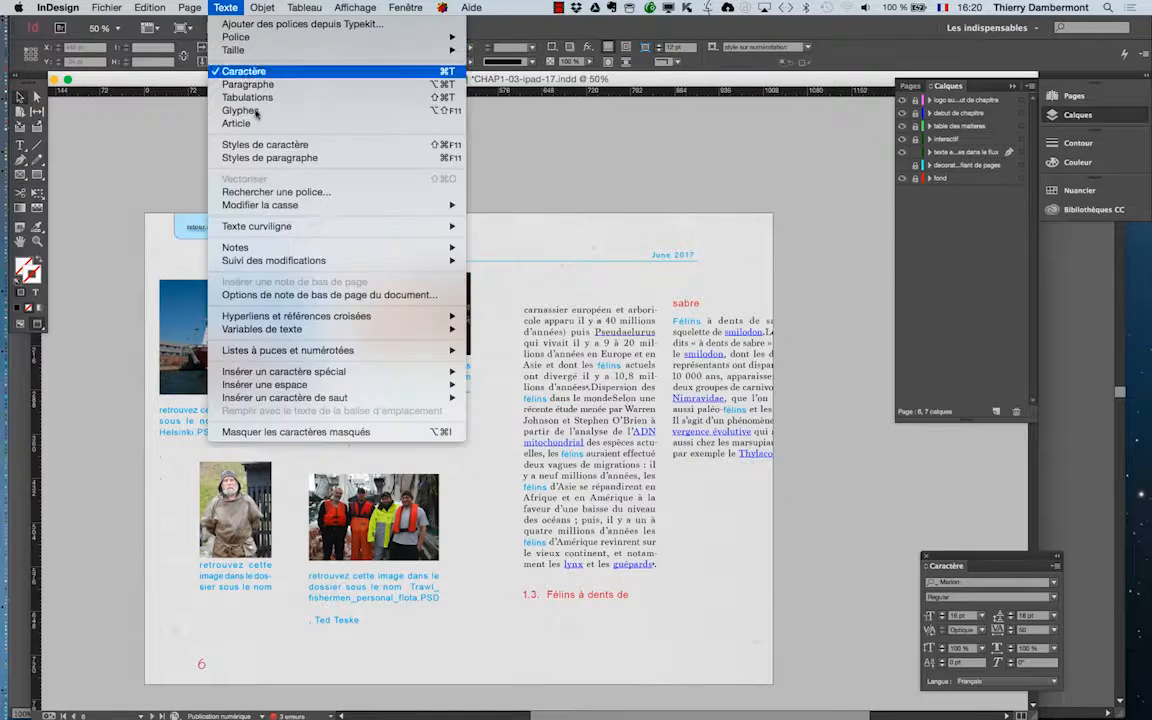
pyautogui.click(280, 159)
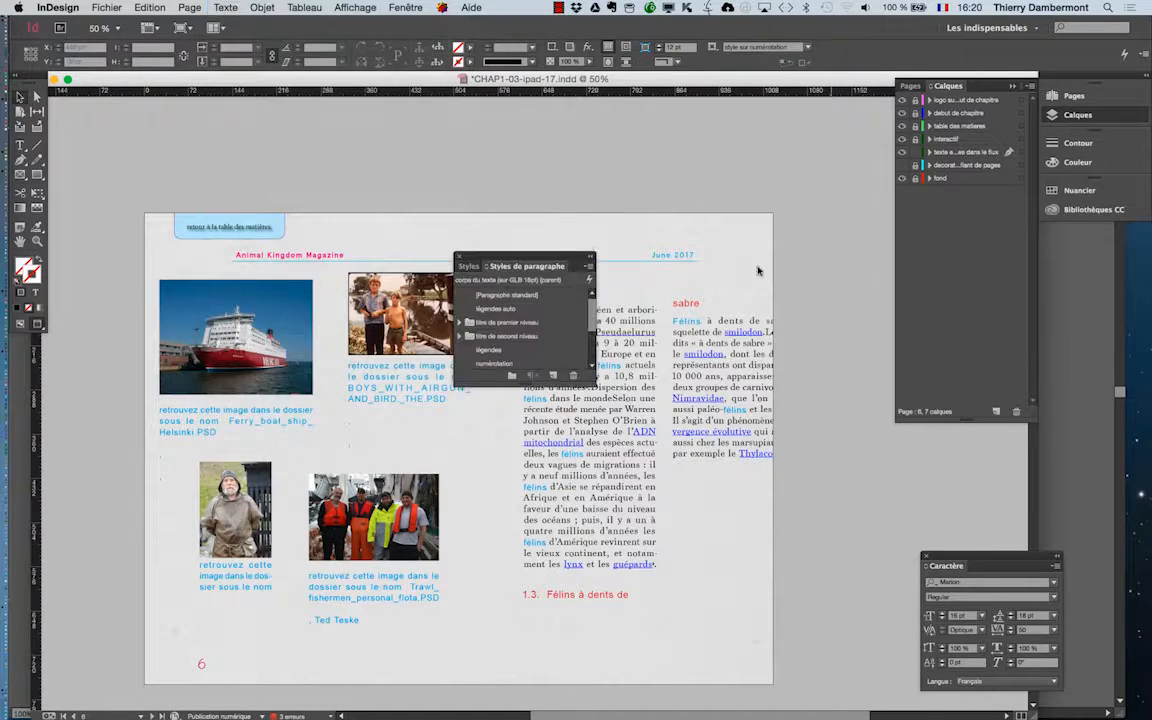
pyautogui.moveTo(545, 257); pyautogui.dragTo(739, 133)
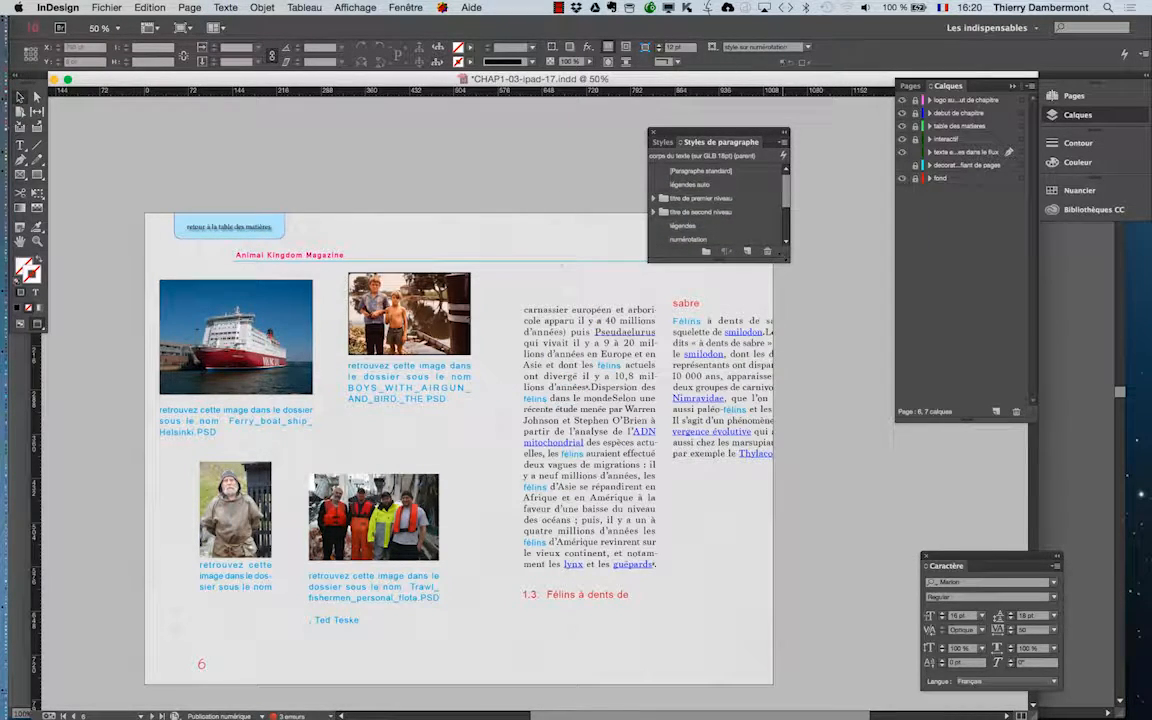
pyautogui.moveTo(788, 260); pyautogui.dragTo(834, 462)
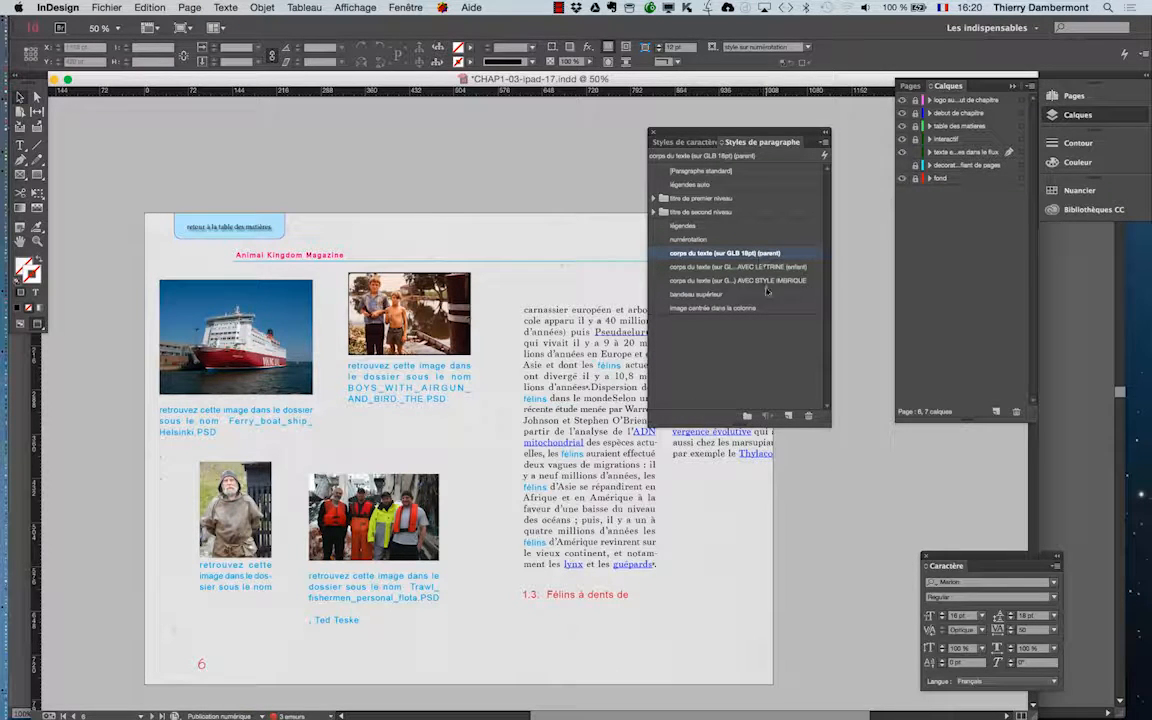
# - Set the légendes paragraph style's font to ITF Devanagari Book with the preview enabled, and accept the style options
pyautogui.doubleClick(719, 227)
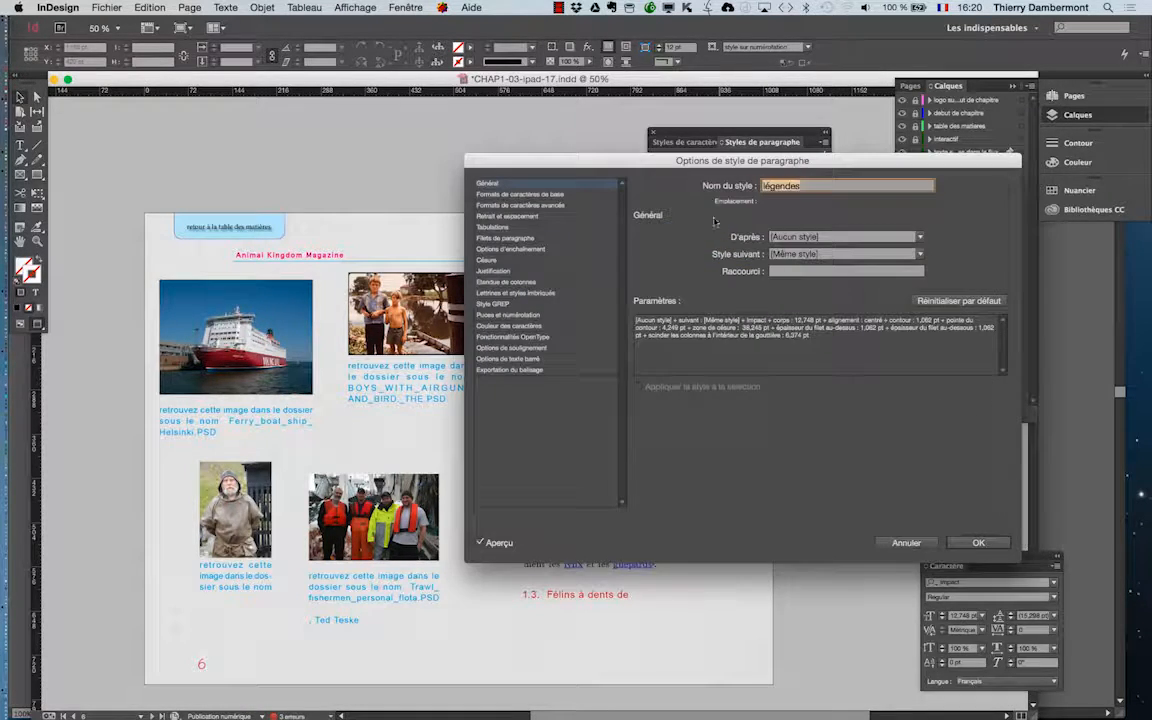
pyautogui.moveTo(674, 163); pyautogui.dragTo(742, 110)
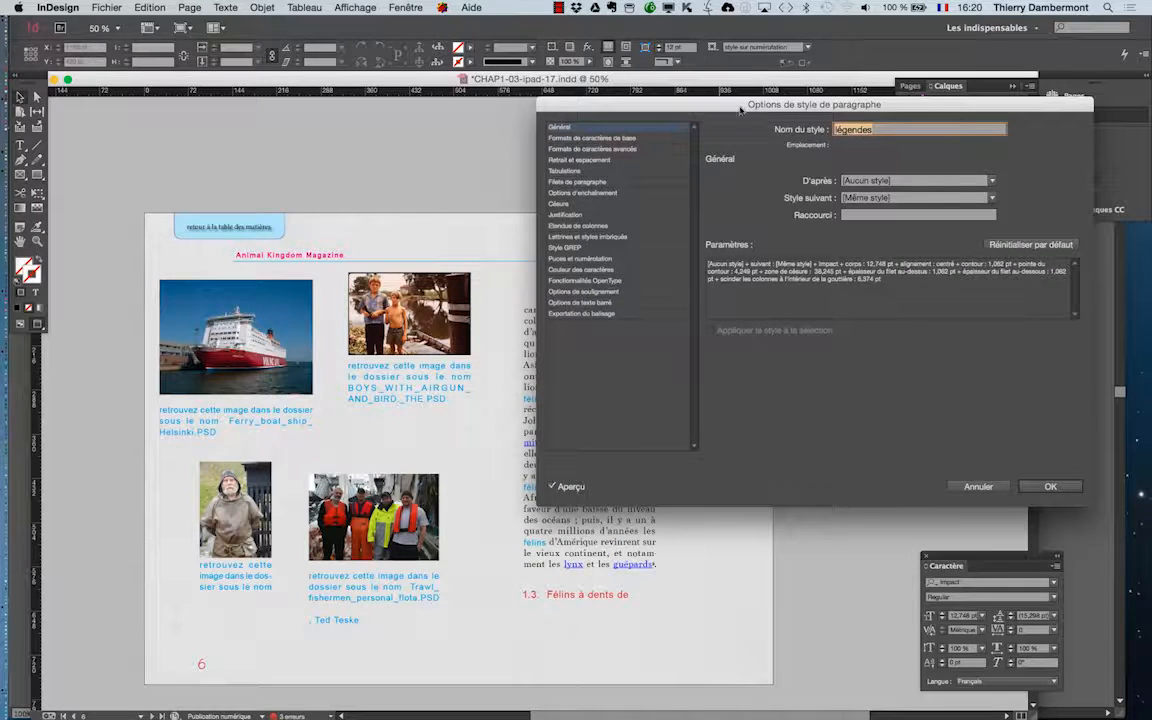
pyautogui.click(620, 138)
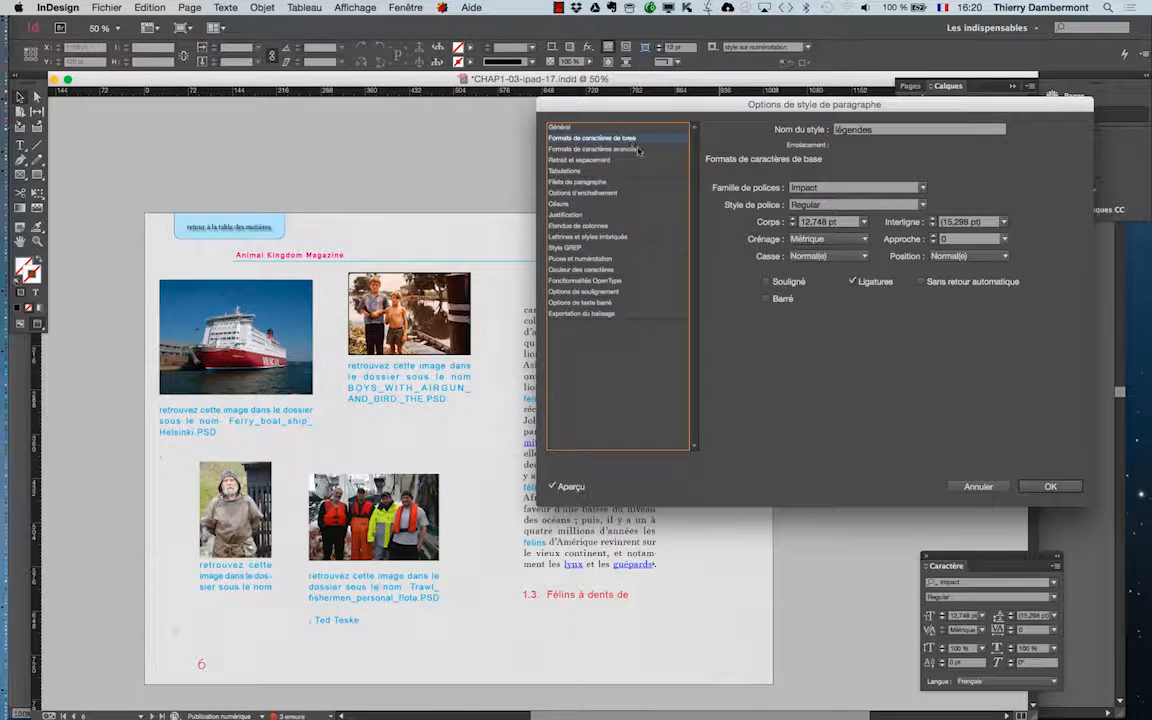
pyautogui.click(793, 225)
pyautogui.click(825, 187)
pyautogui.write('Hobo Std')
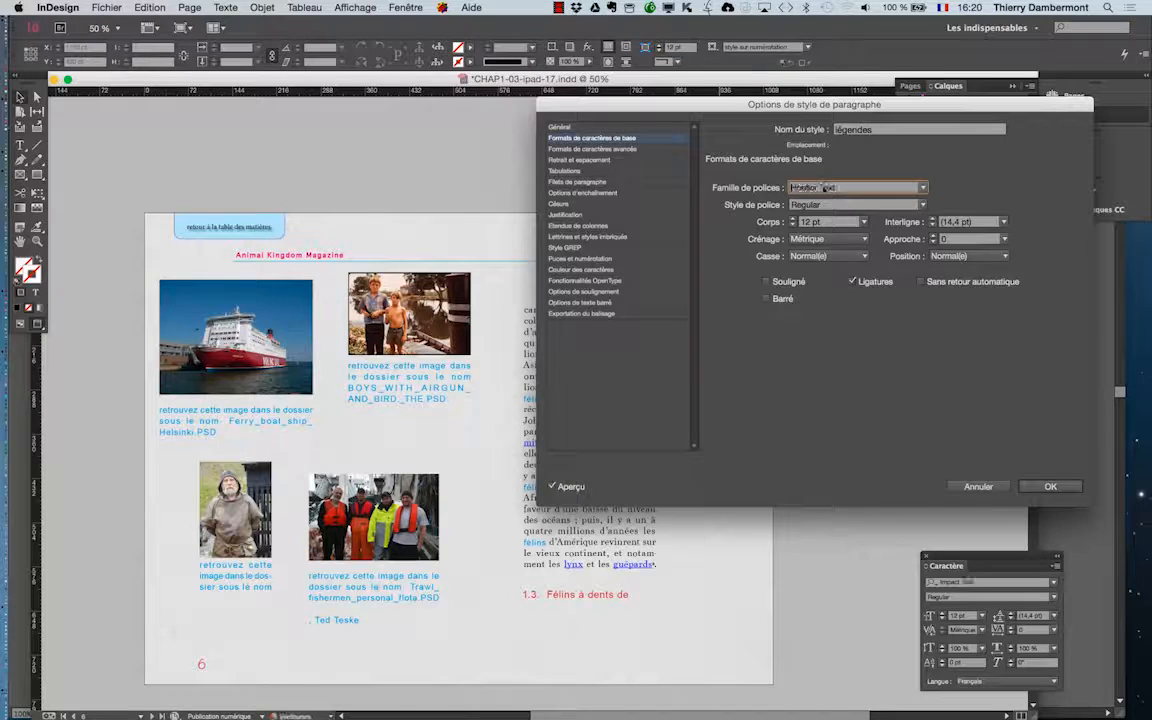
pyautogui.press('Down')
pyautogui.press('Down')
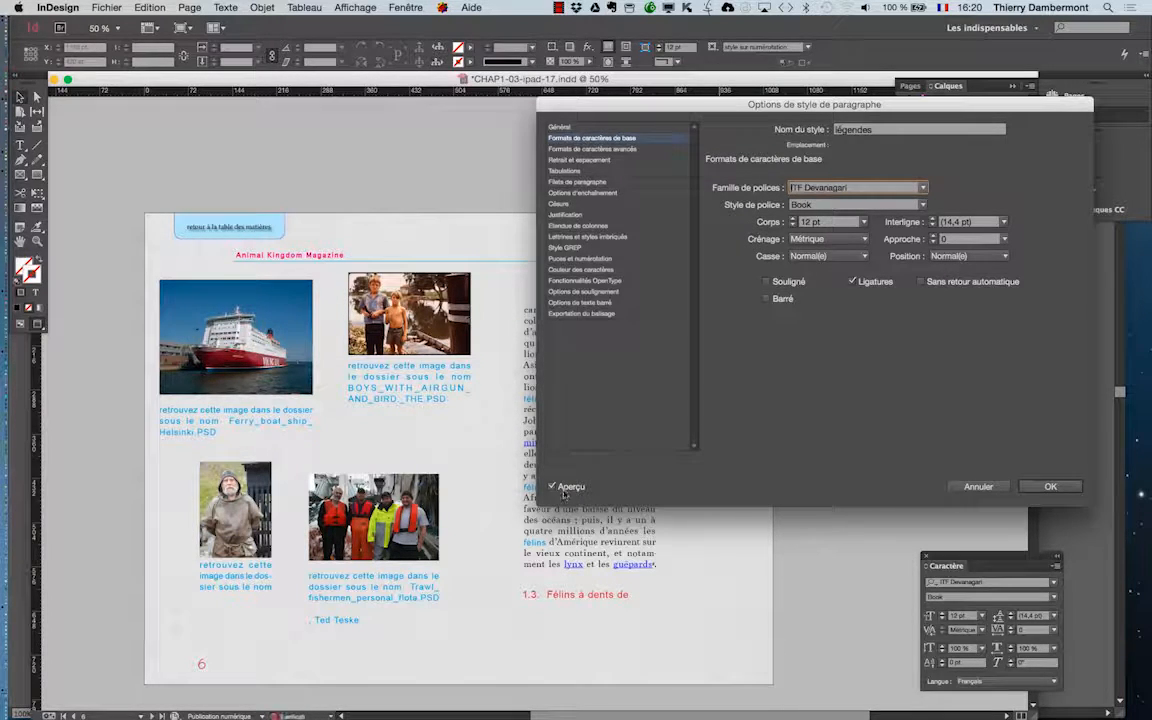
pyautogui.click(563, 491)
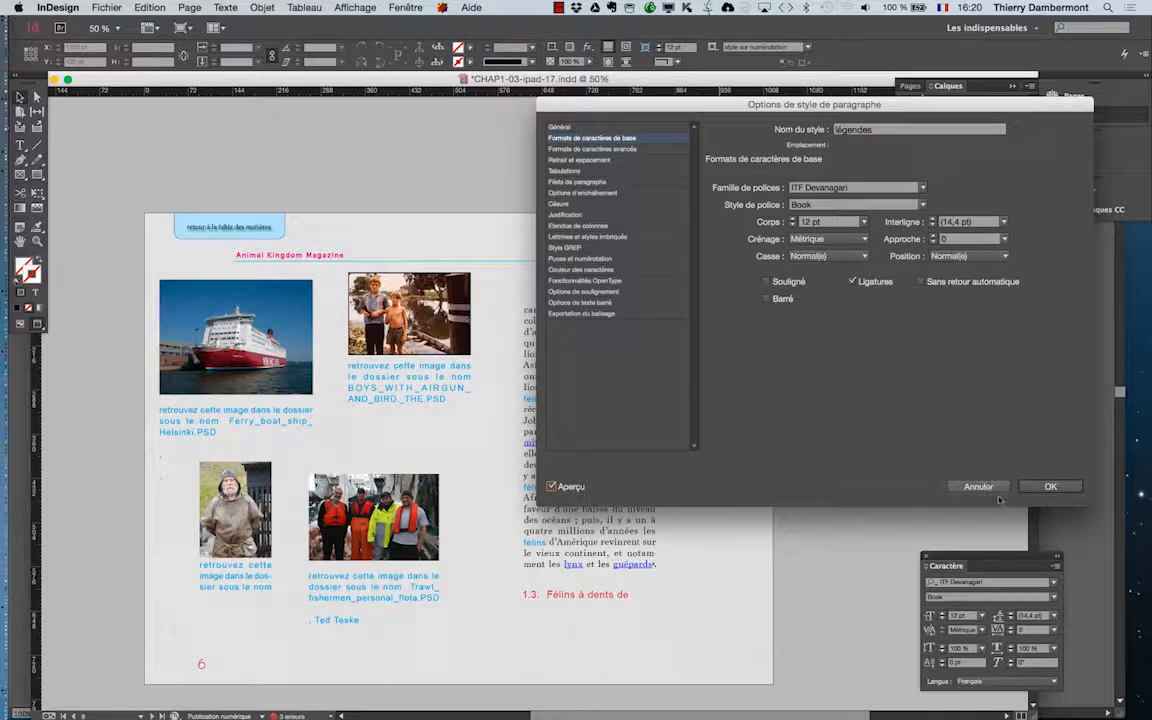
pyautogui.click(1050, 486)
# - Separate and enlarge the character styles list, check which styles the caption under the two boys' photo uses, and deselect it
pyautogui.moveTo(663, 146); pyautogui.dragTo(525, 128)
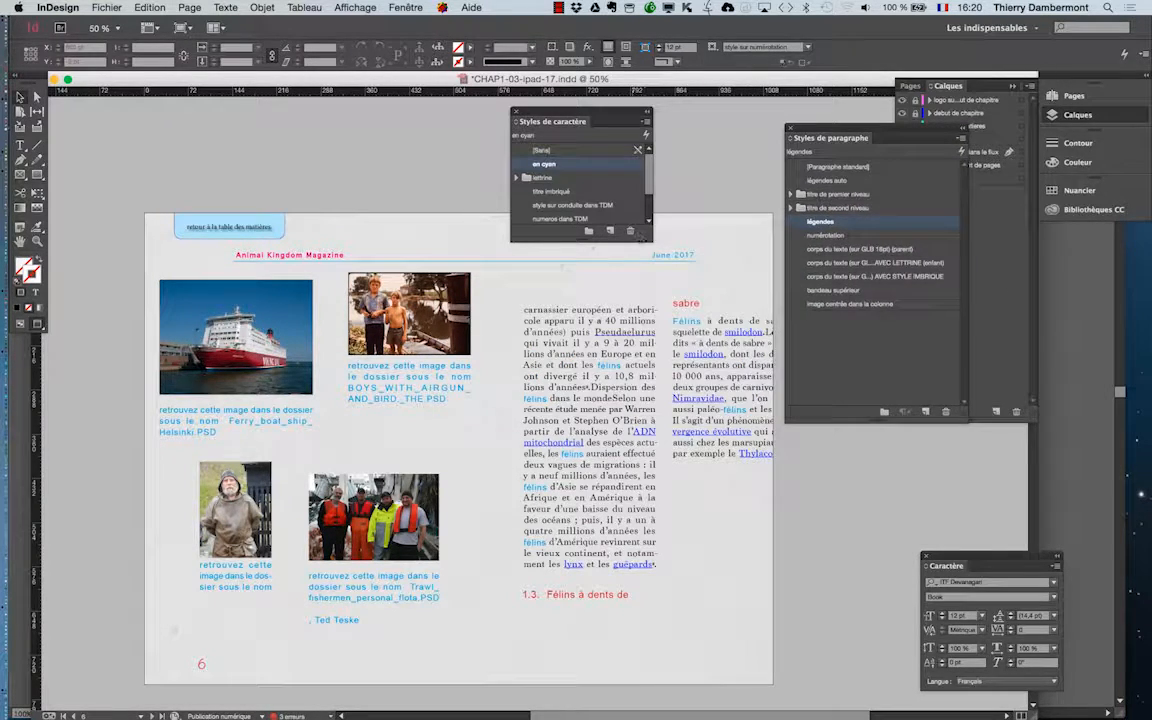
pyautogui.moveTo(650, 238); pyautogui.dragTo(755, 366)
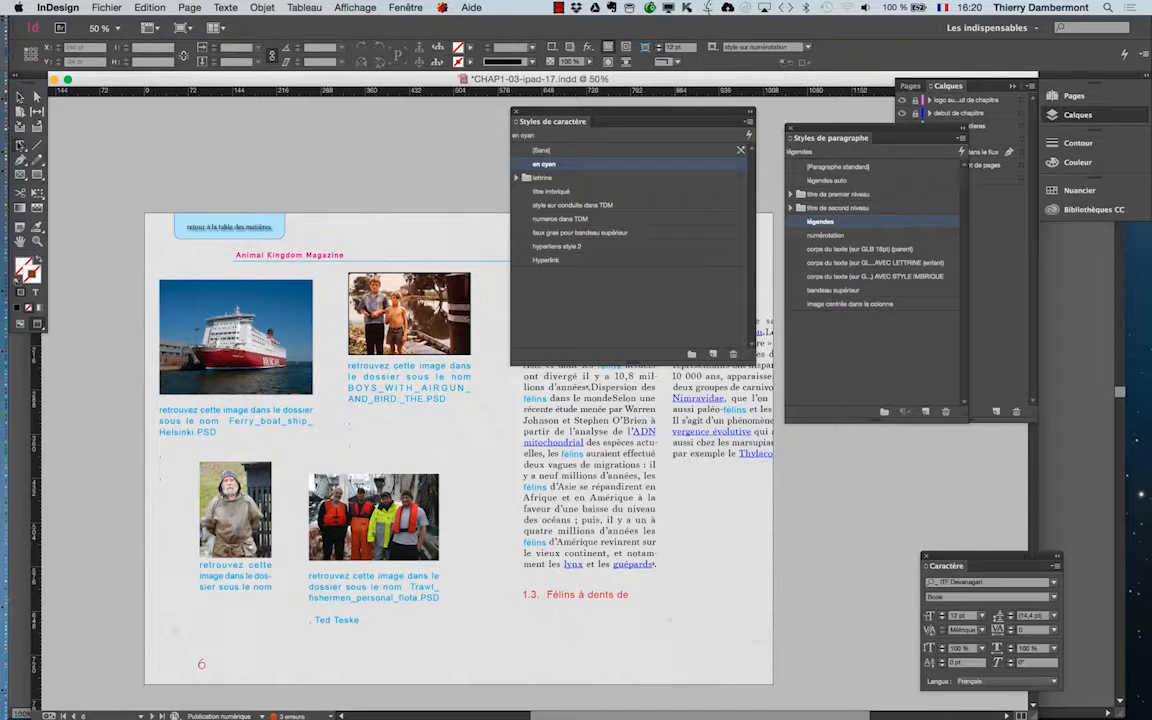
pyautogui.click(21, 145)
pyautogui.click(393, 378)
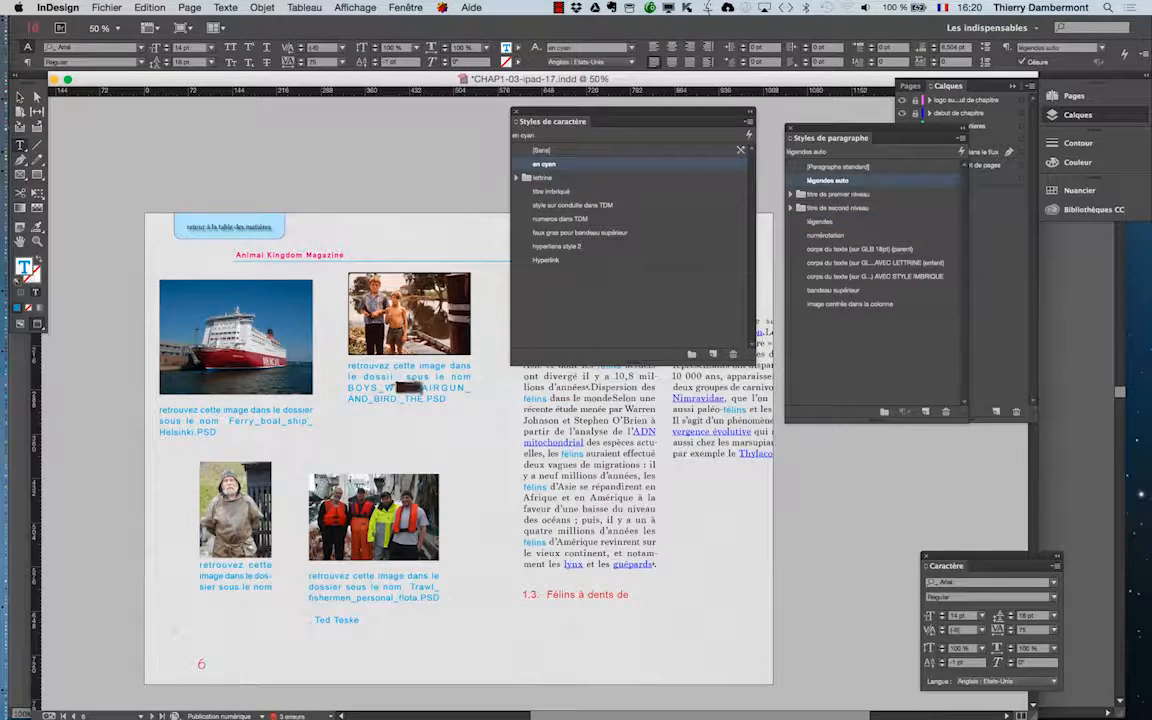
pyautogui.moveTo(397, 387); pyautogui.dragTo(421, 387)
pyautogui.click(20, 97)
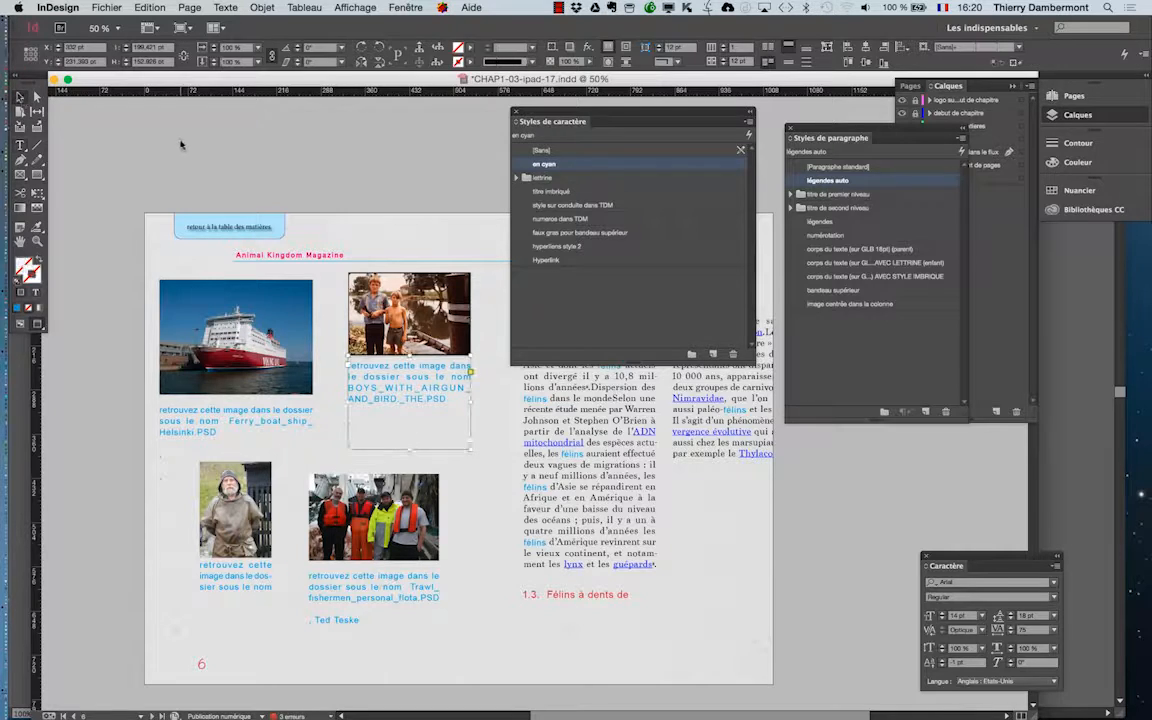
pyautogui.click(201, 158)
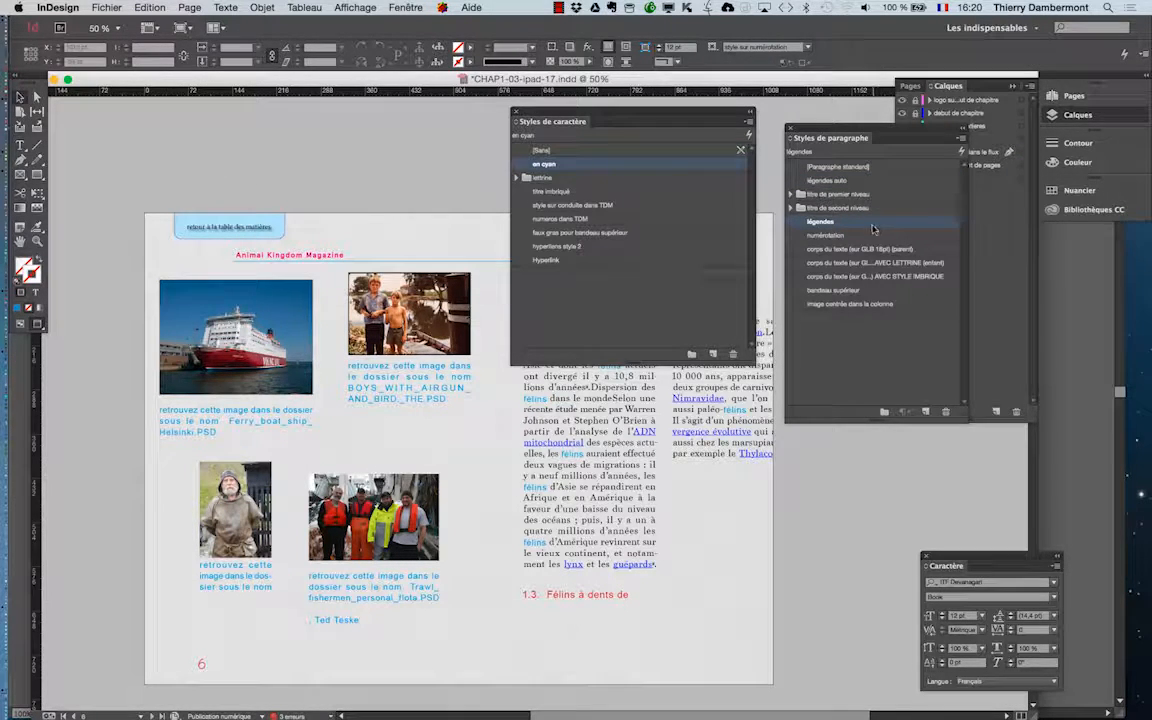
# - Examine the légendes style's drop cap and nested style settings, cancel the options, and close the character styles list
pyautogui.doubleClick(822, 221)
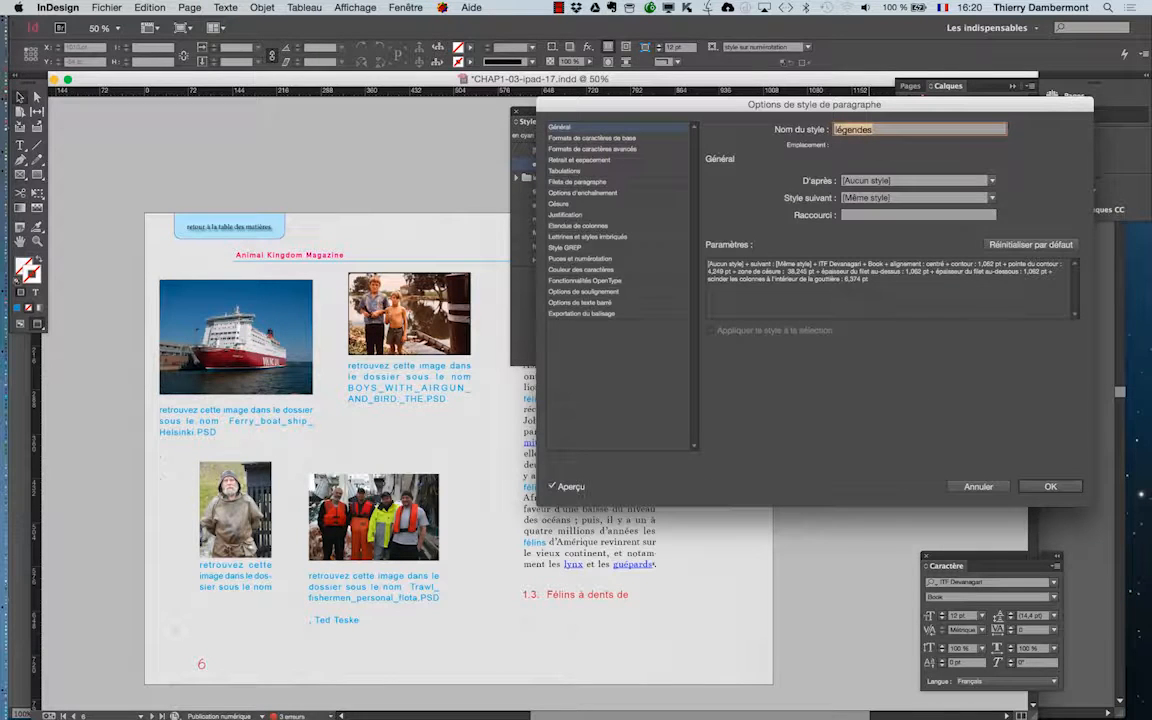
pyautogui.click(589, 237)
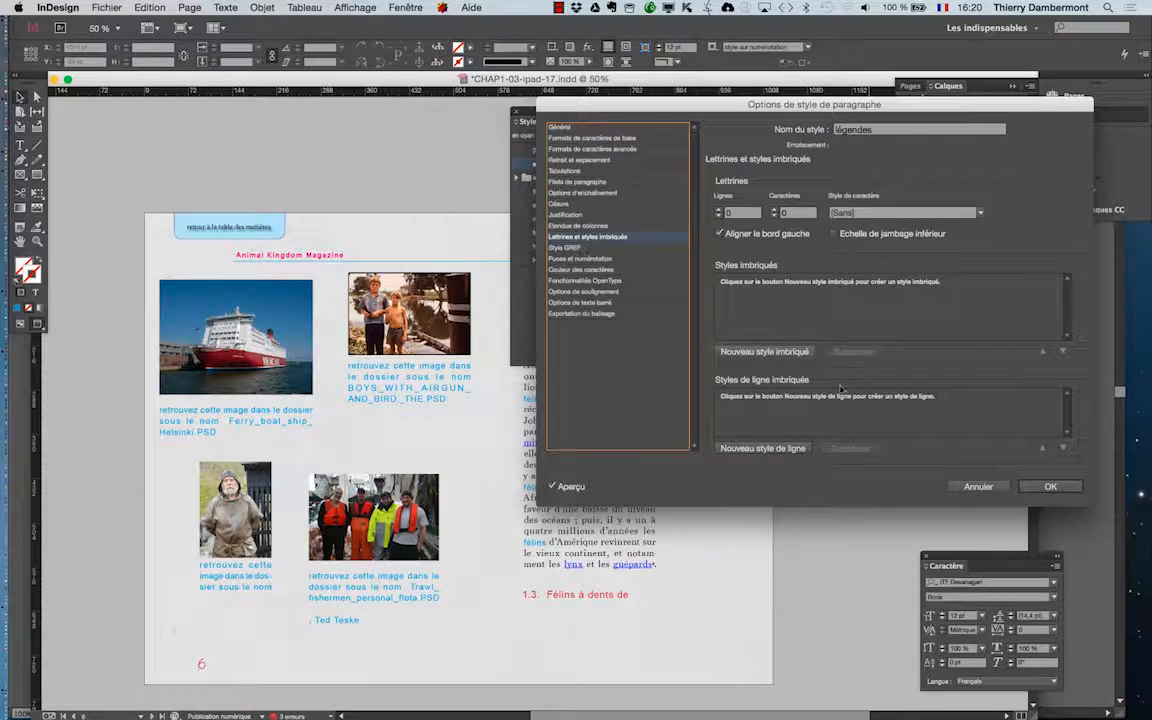
pyautogui.click(995, 489)
pyautogui.click(514, 111)
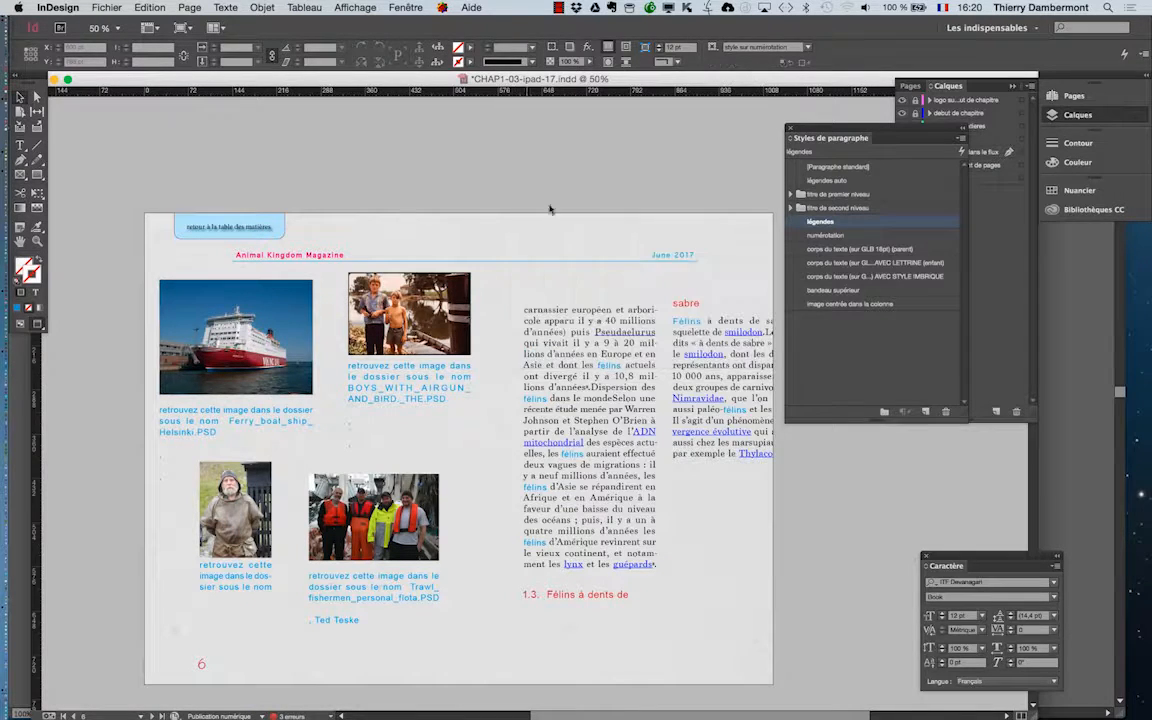
# - Select text in the boys photo's caption and display the character styles below the paragraph styles to check both, ending with nothing selected
pyautogui.click(372, 375)
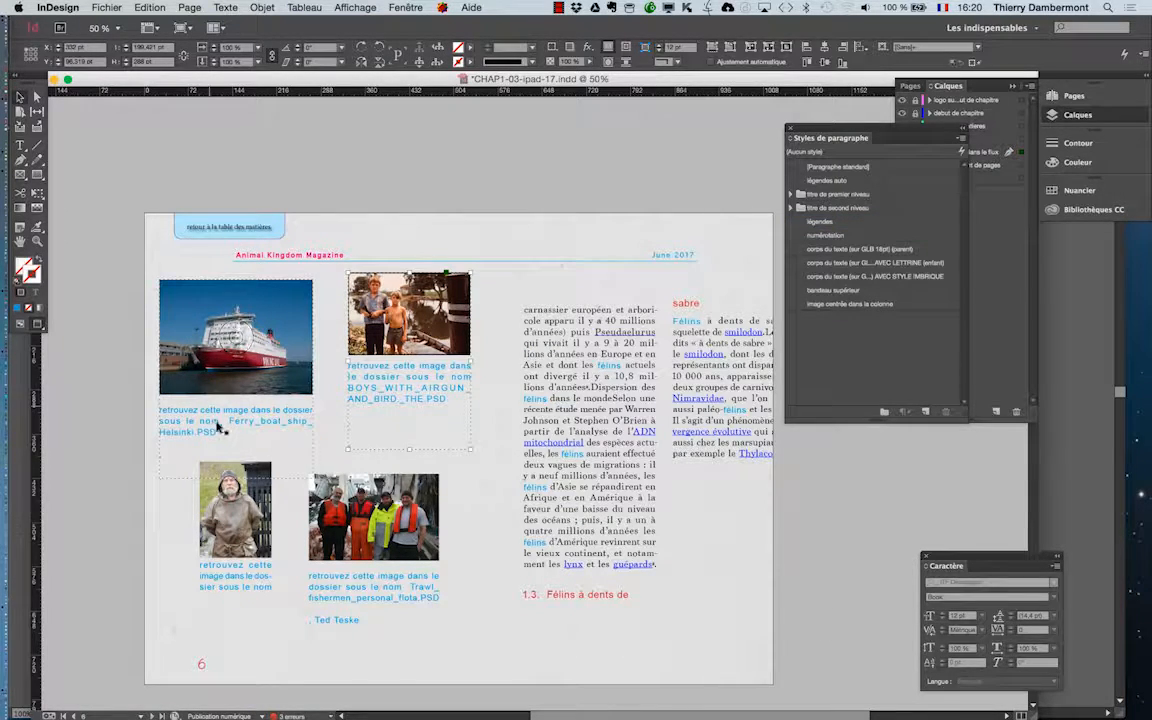
pyautogui.scroll(1, 224, 427)
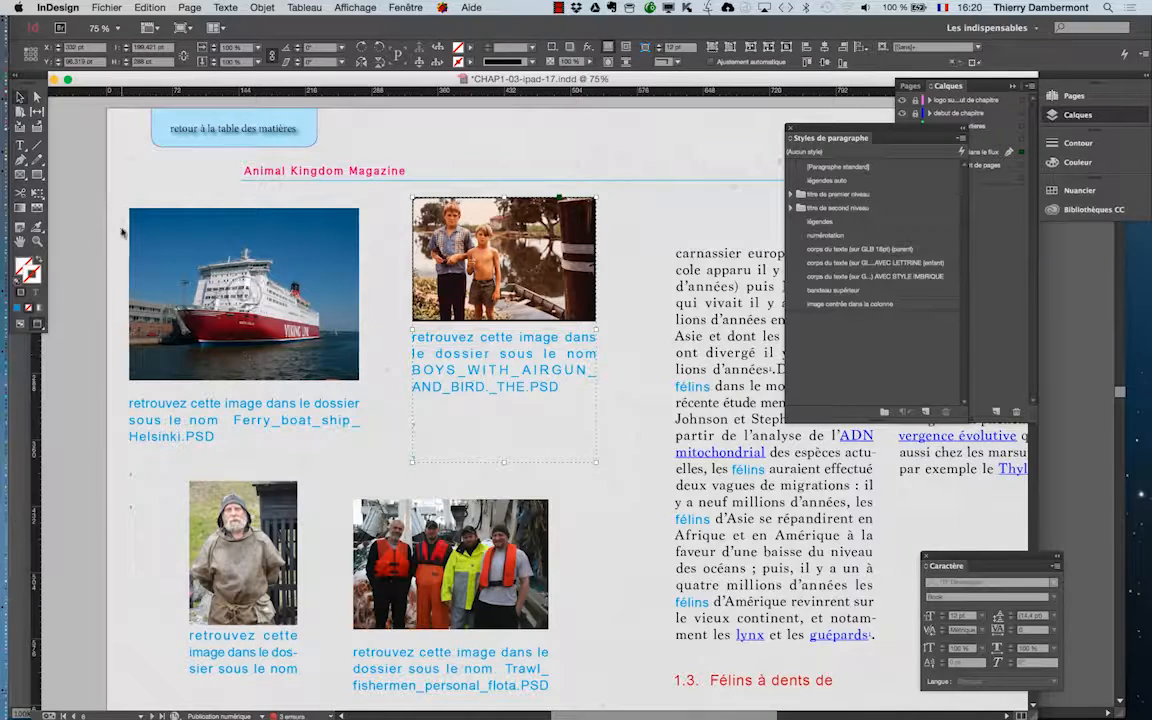
pyautogui.click(19, 144)
pyautogui.moveTo(446, 345); pyautogui.dragTo(503, 387)
pyautogui.moveTo(876, 128); pyautogui.dragTo(751, 119)
pyautogui.click(222, 8)
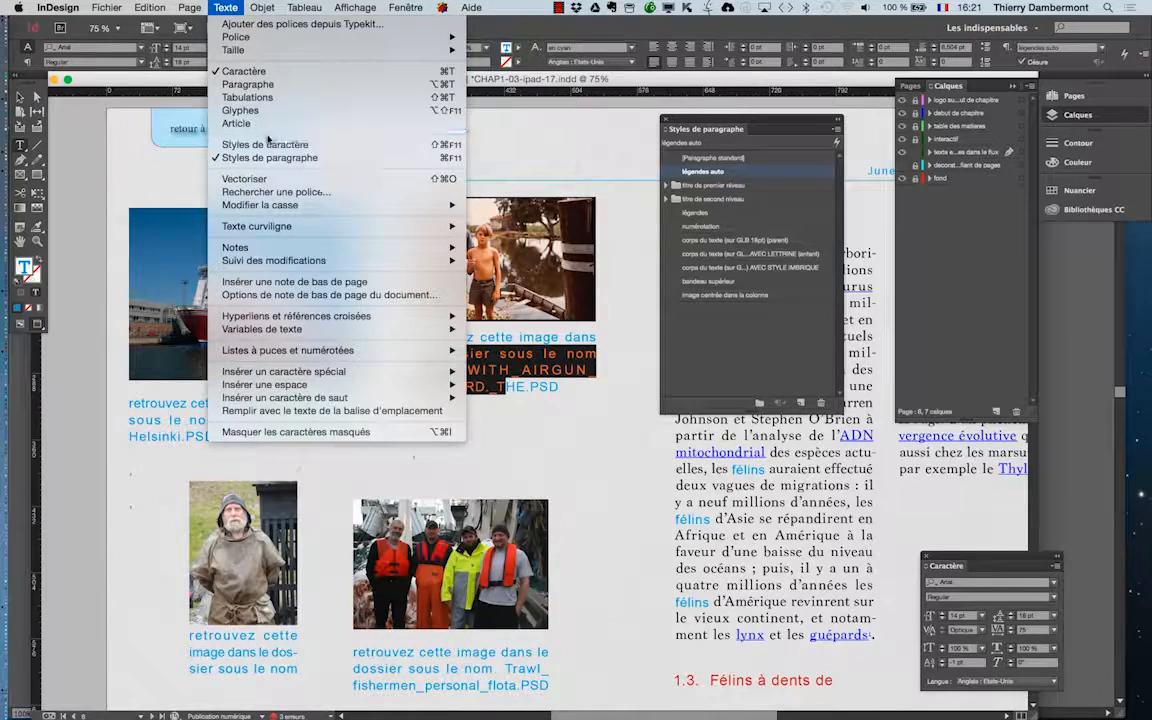
pyautogui.click(285, 131)
pyautogui.moveTo(633, 111); pyautogui.dragTo(757, 325)
pyautogui.click(20, 97)
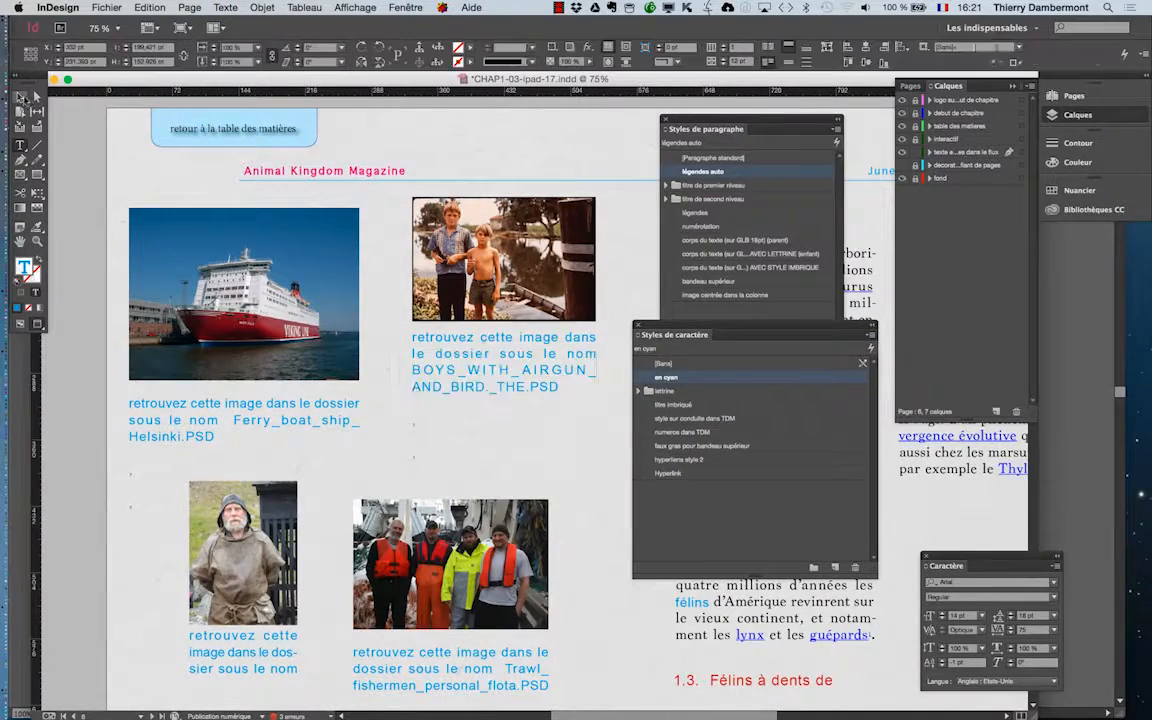
pyautogui.click(89, 134)
# - Start a document-wide text Find/Change with case sensitivity off and both the search and replacement text emptied
pyautogui.click(150, 7)
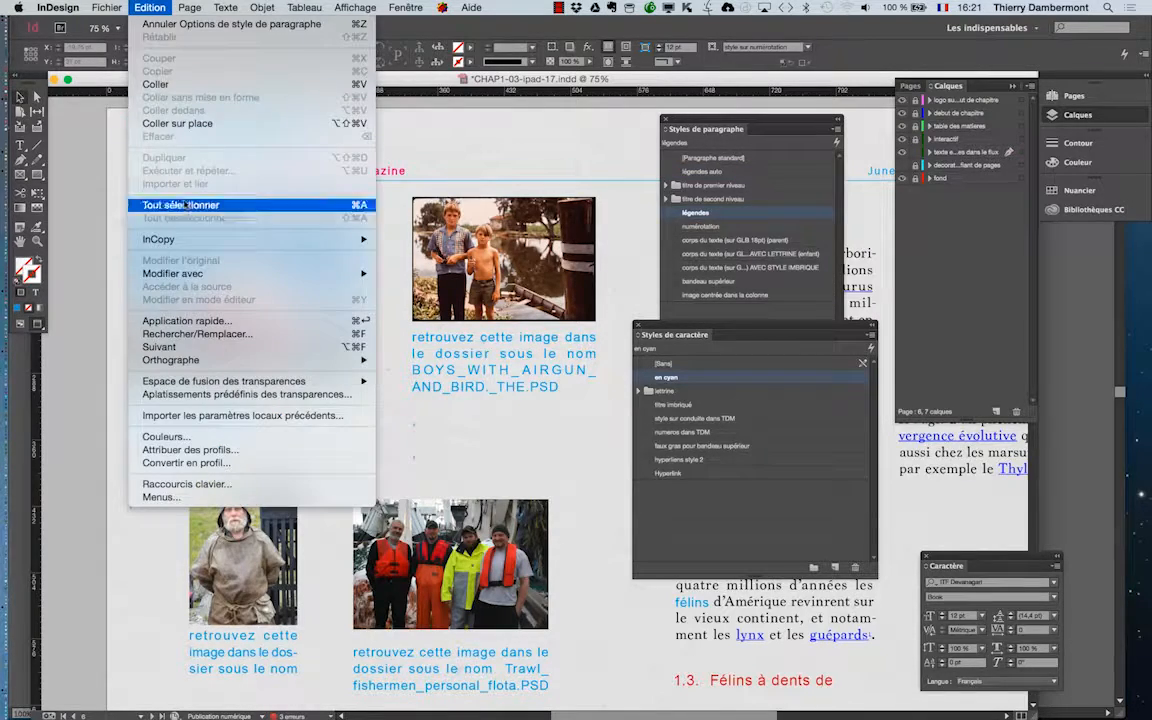
pyautogui.click(188, 300)
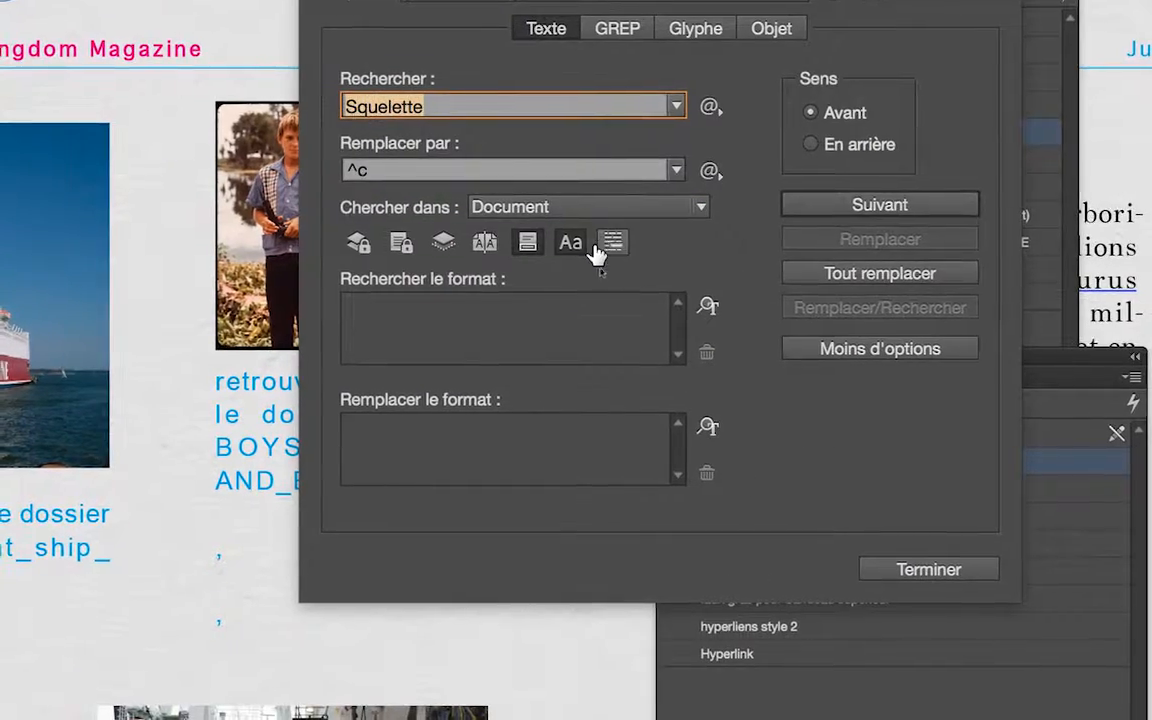
pyautogui.click(571, 246)
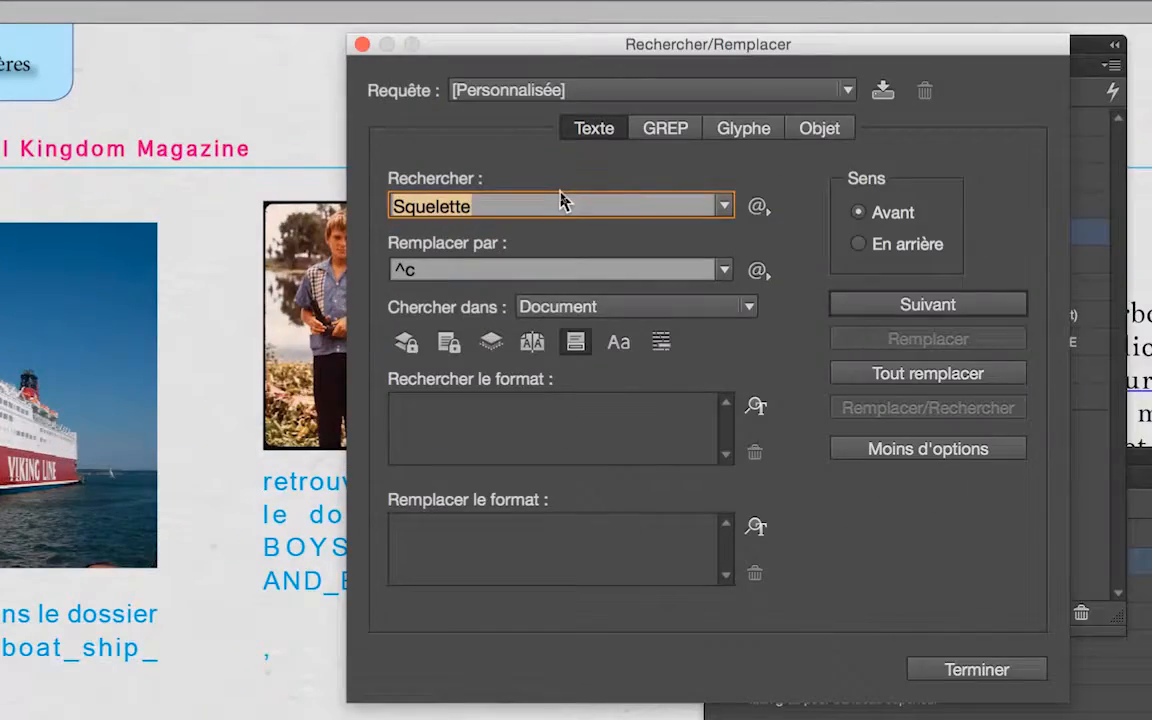
pyautogui.press('BackSpace')
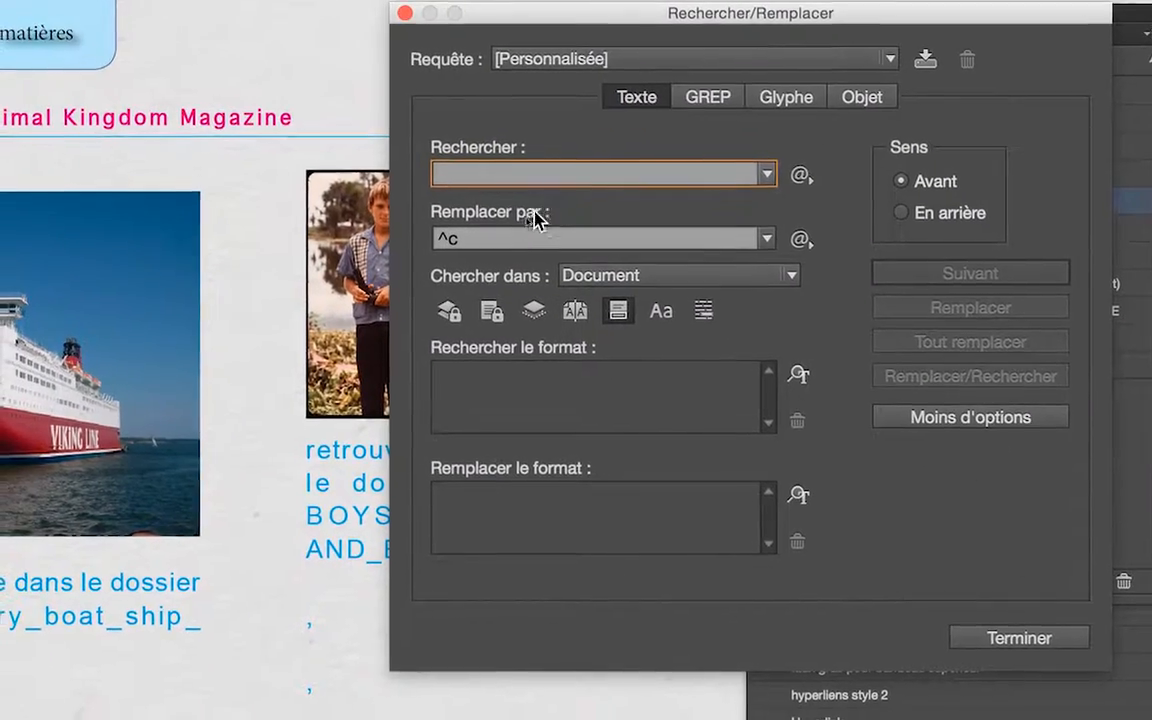
pyautogui.click(462, 265)
pyautogui.press('BackSpace')
pyautogui.press('BackSpace')
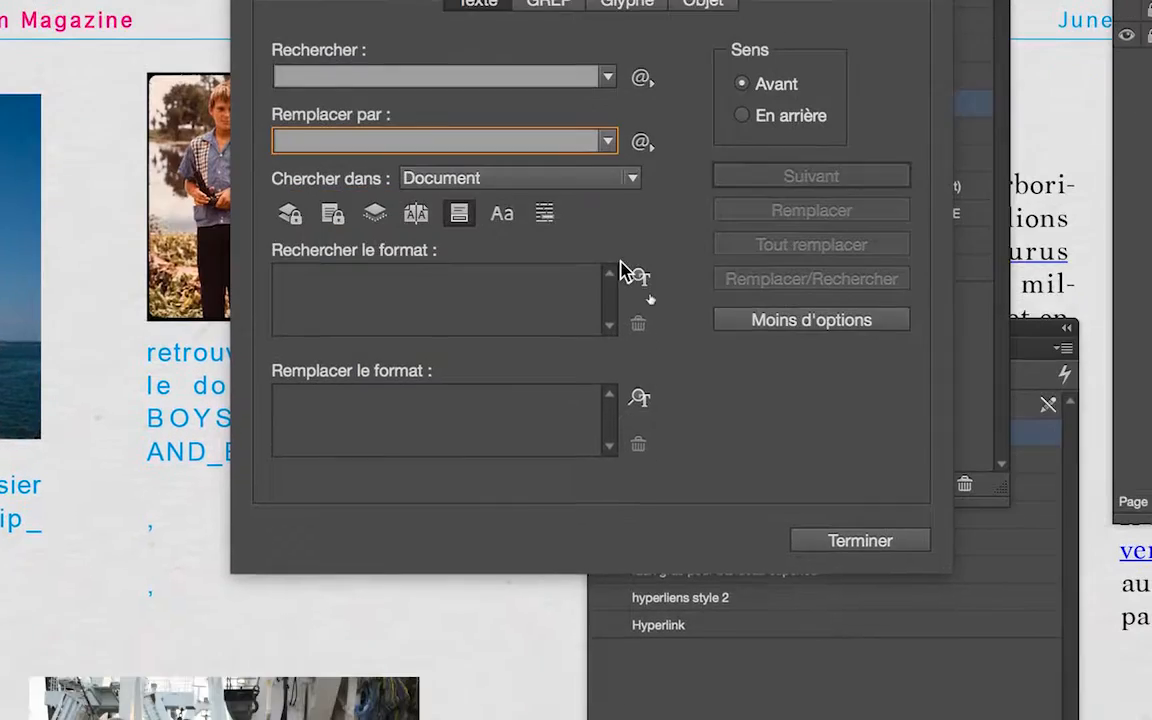
# - Set the search format to the paragraph style légendes auto
pyautogui.click(631, 273)
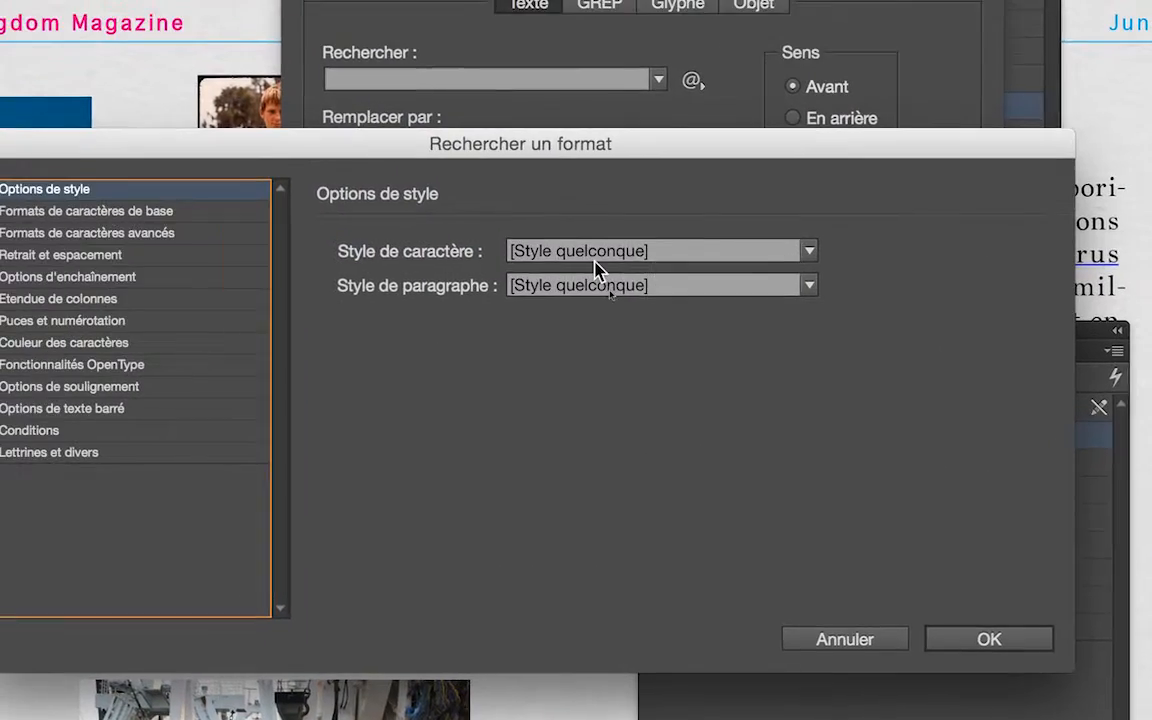
pyautogui.click(545, 272)
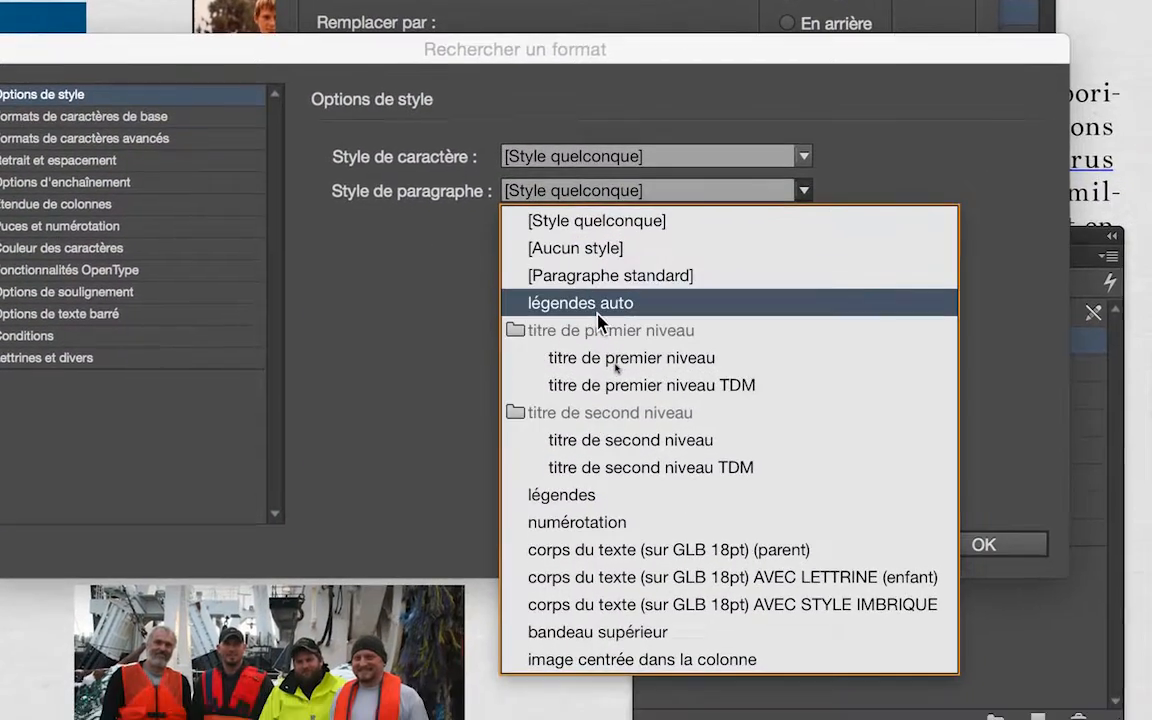
pyautogui.click(606, 384)
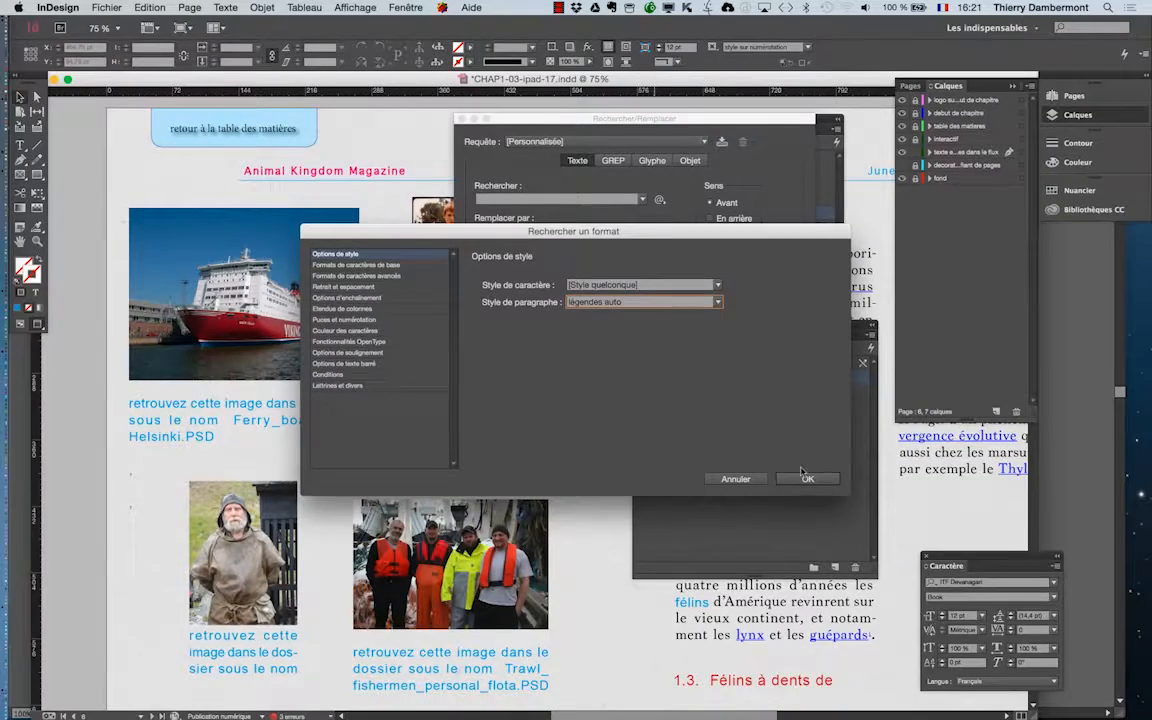
pyautogui.click(806, 478)
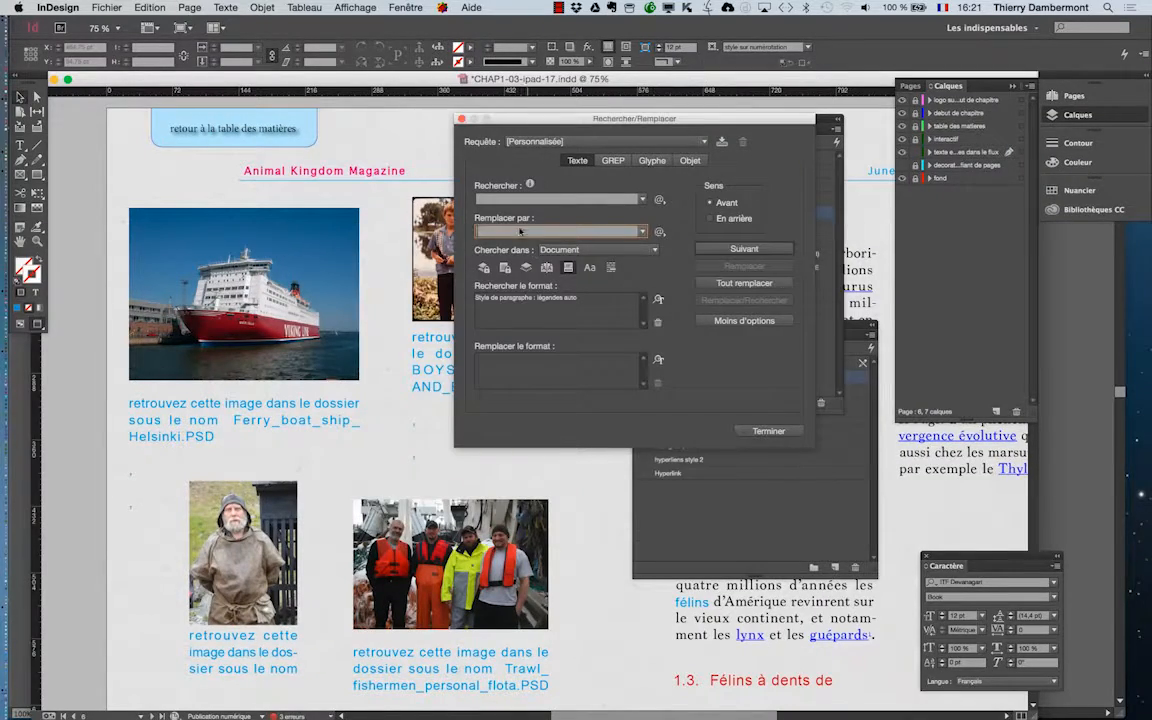
# - Leave the search and replacement text empty and add the character style en cyan to the search format
pyautogui.click(497, 200)
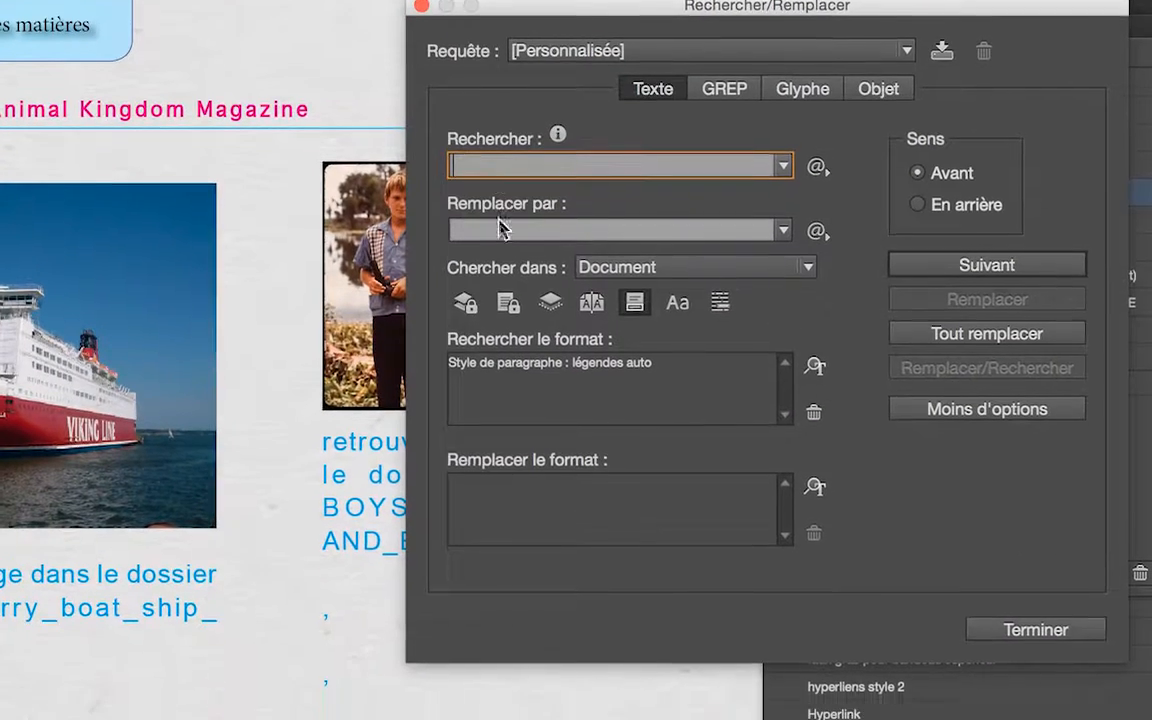
pyautogui.click(500, 228)
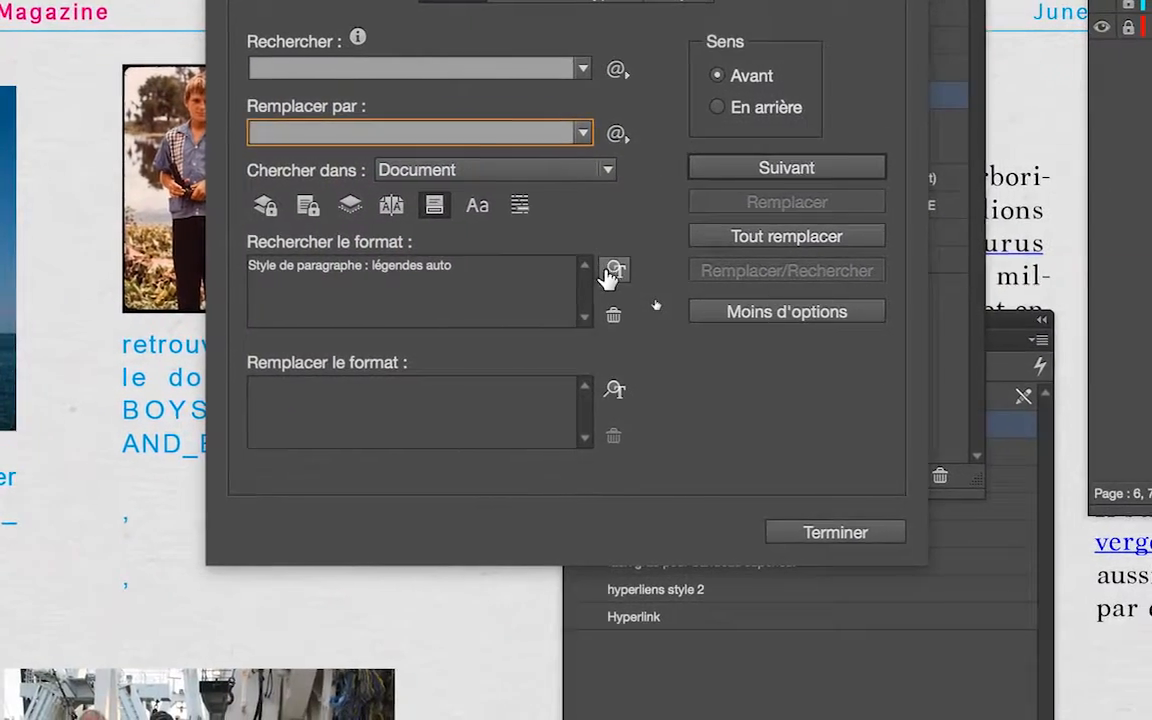
pyautogui.click(821, 394)
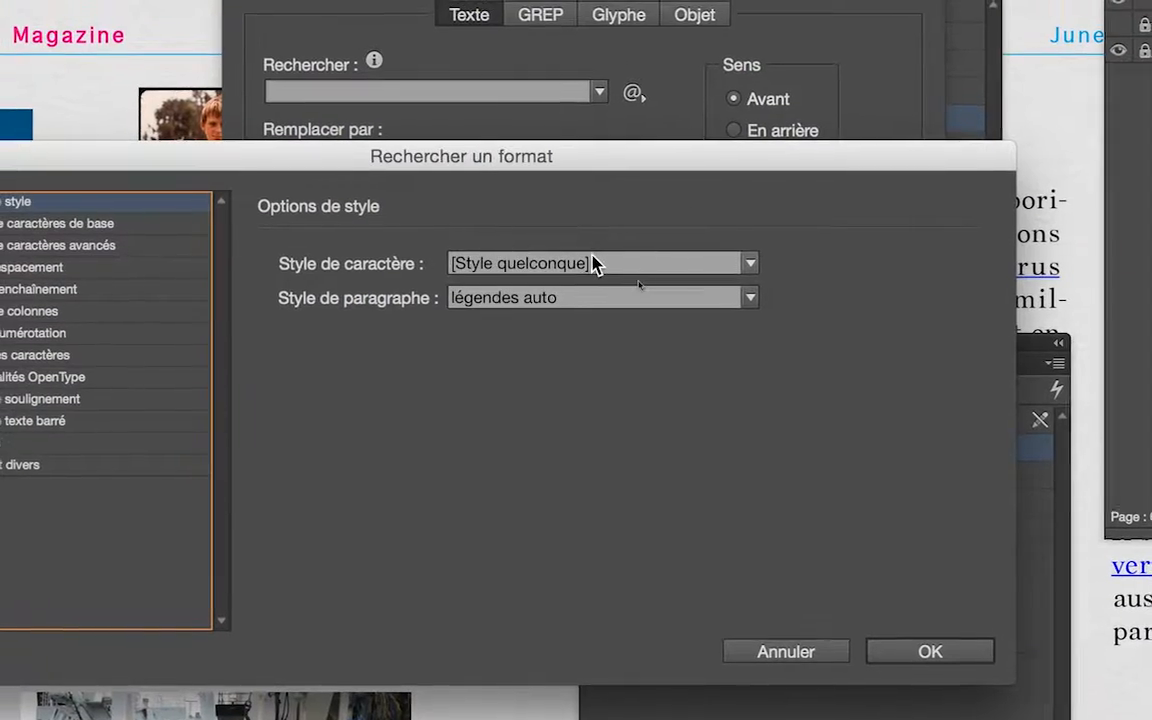
pyautogui.click(586, 264)
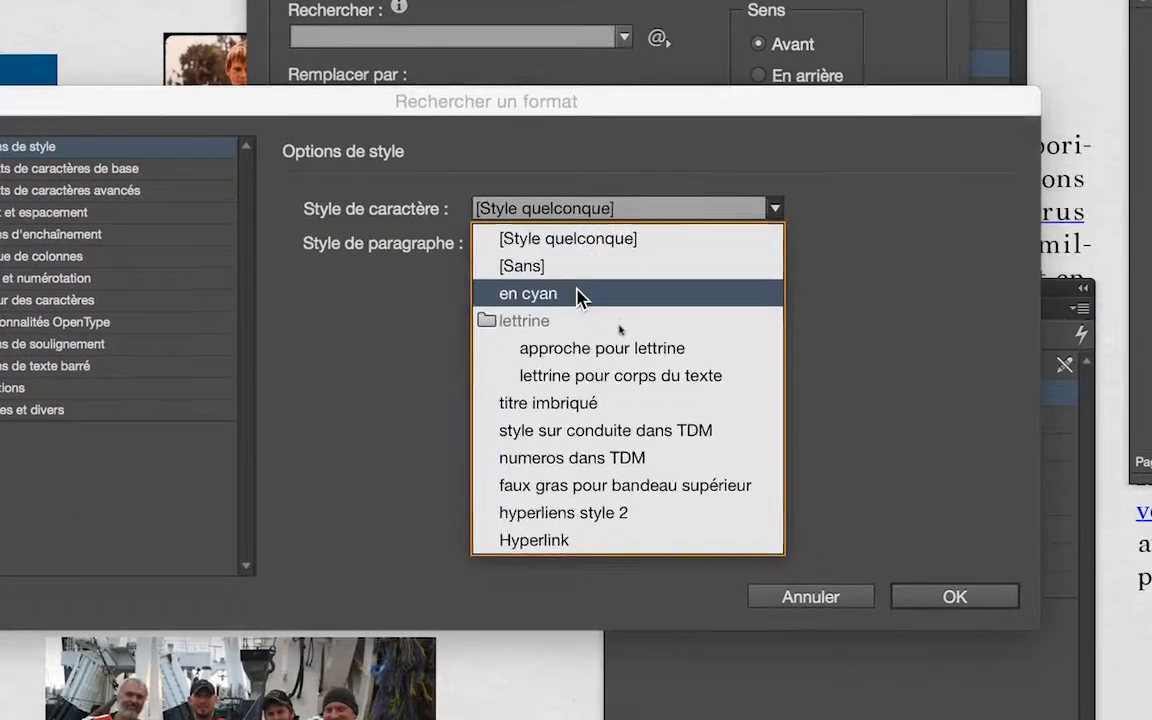
pyautogui.click(580, 294)
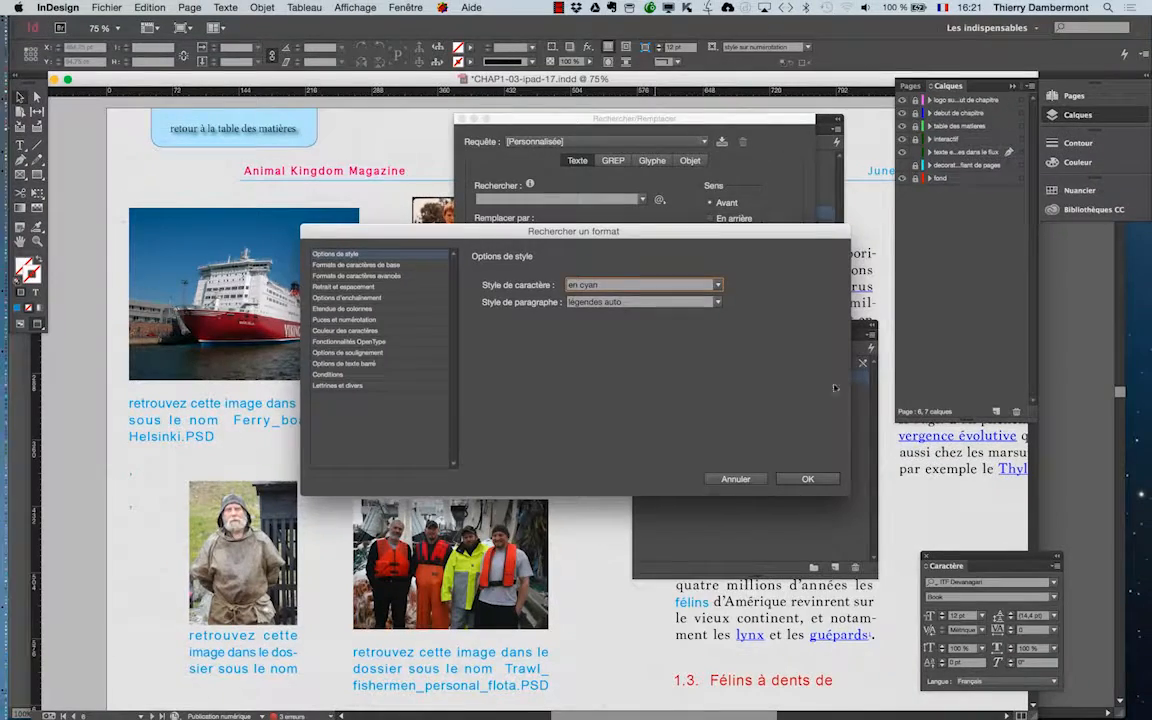
pyautogui.press('Return')
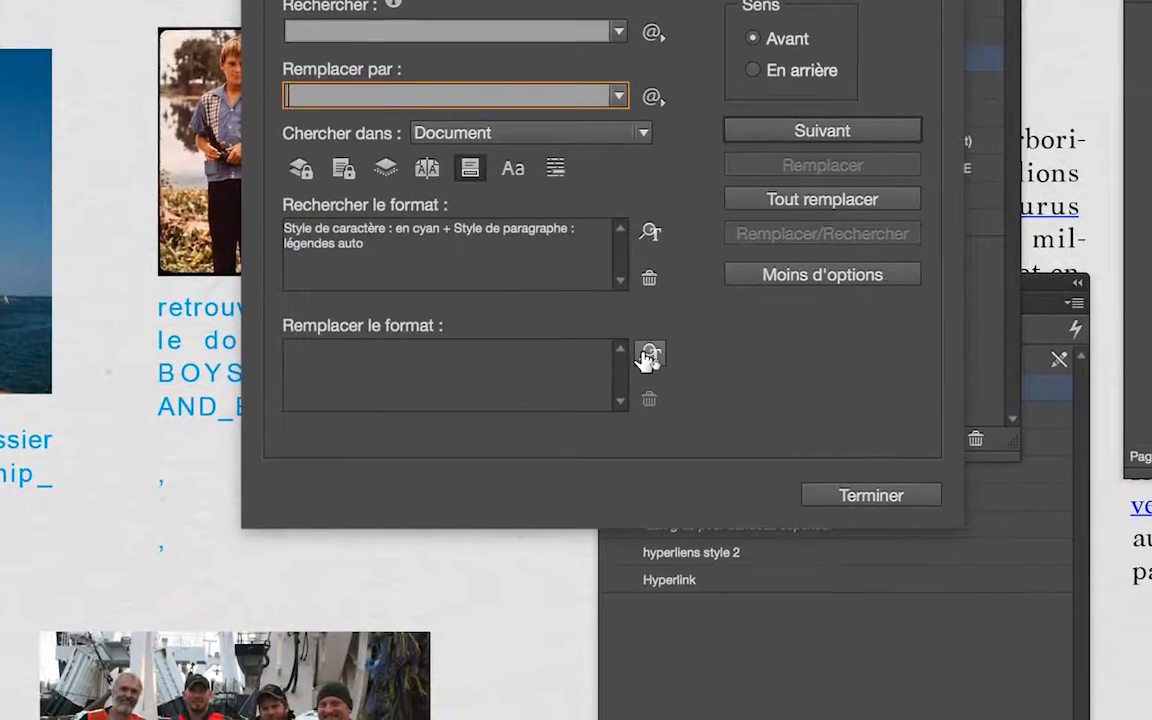
# - Set the replacement format to the paragraph style légendes auto and the character style [Sans]
pyautogui.click(658, 359)
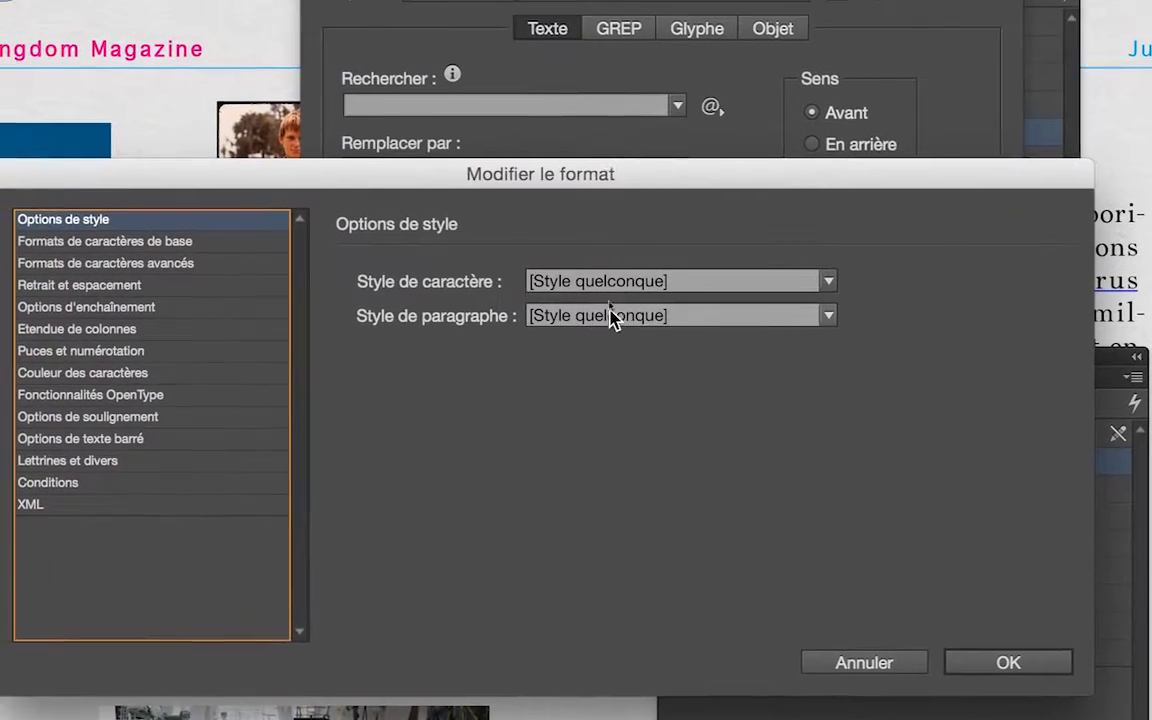
pyautogui.click(565, 243)
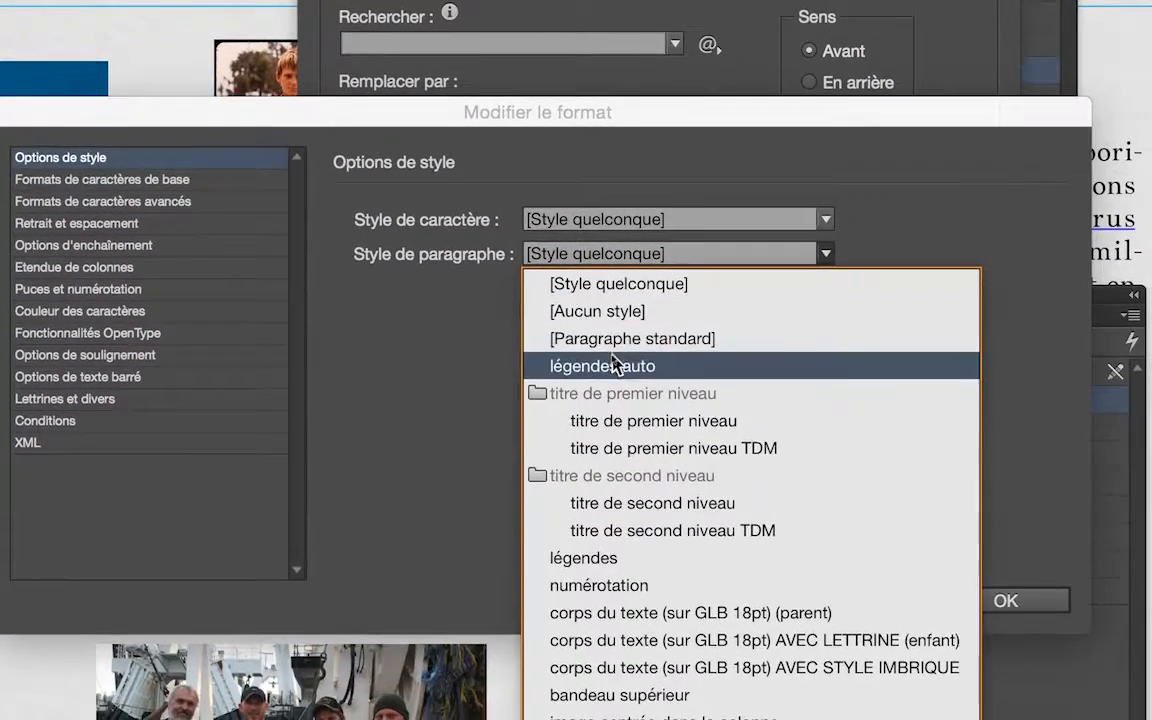
pyautogui.click(613, 366)
pyautogui.click(592, 218)
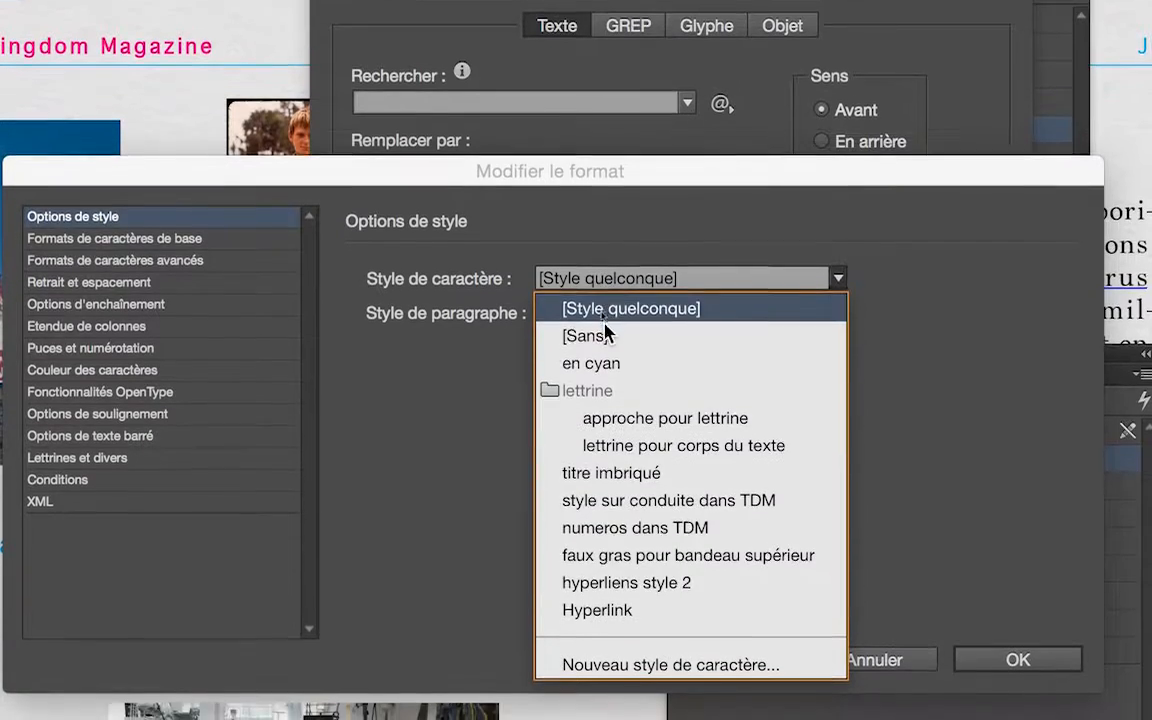
pyautogui.click(604, 334)
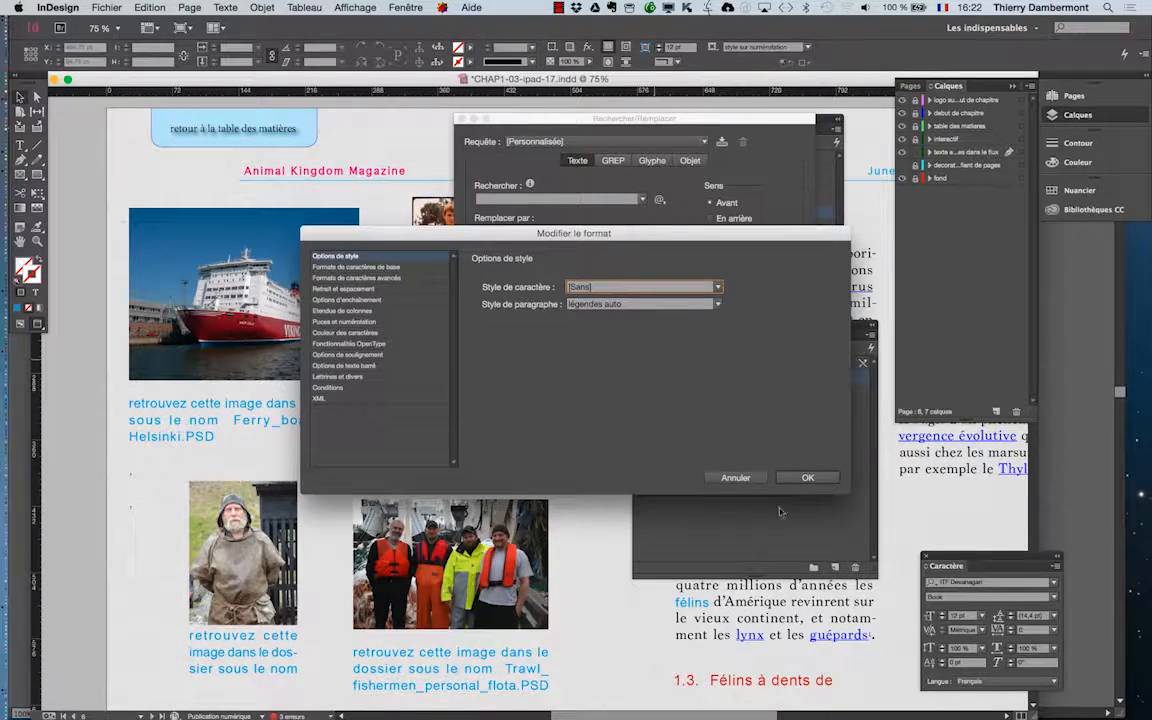
pyautogui.click(786, 477)
# - Replace all matching formatting in the document and finish the Find/Change
pyautogui.click(744, 283)
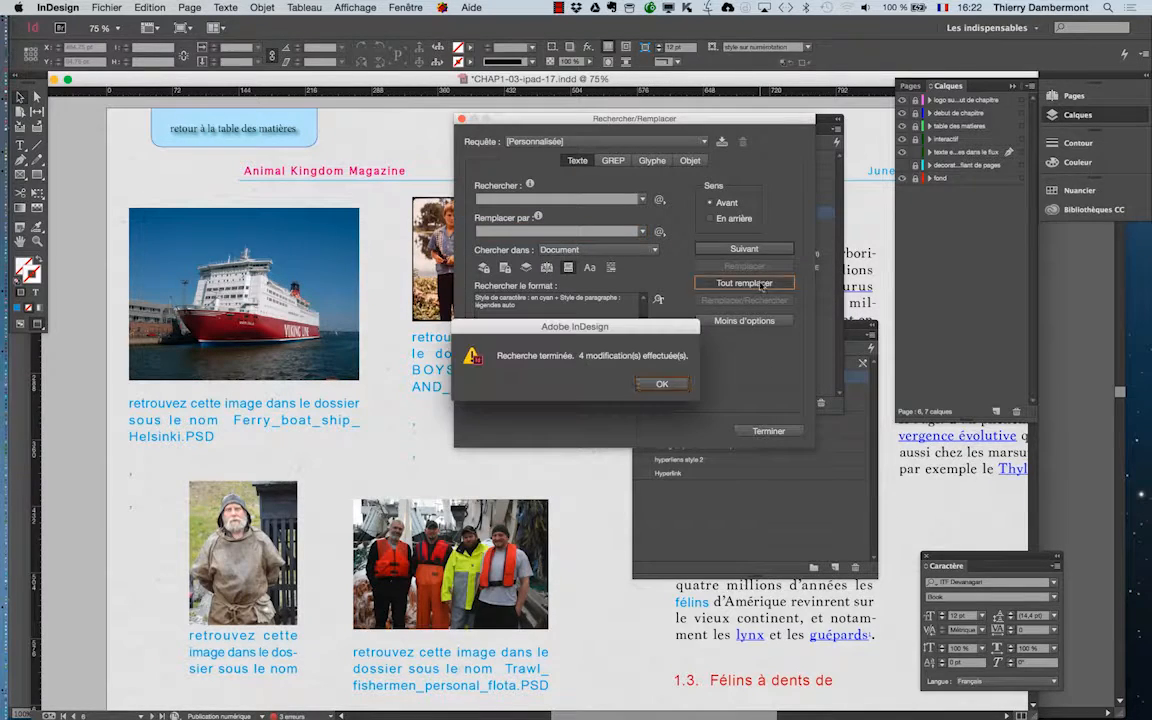
pyautogui.click(661, 384)
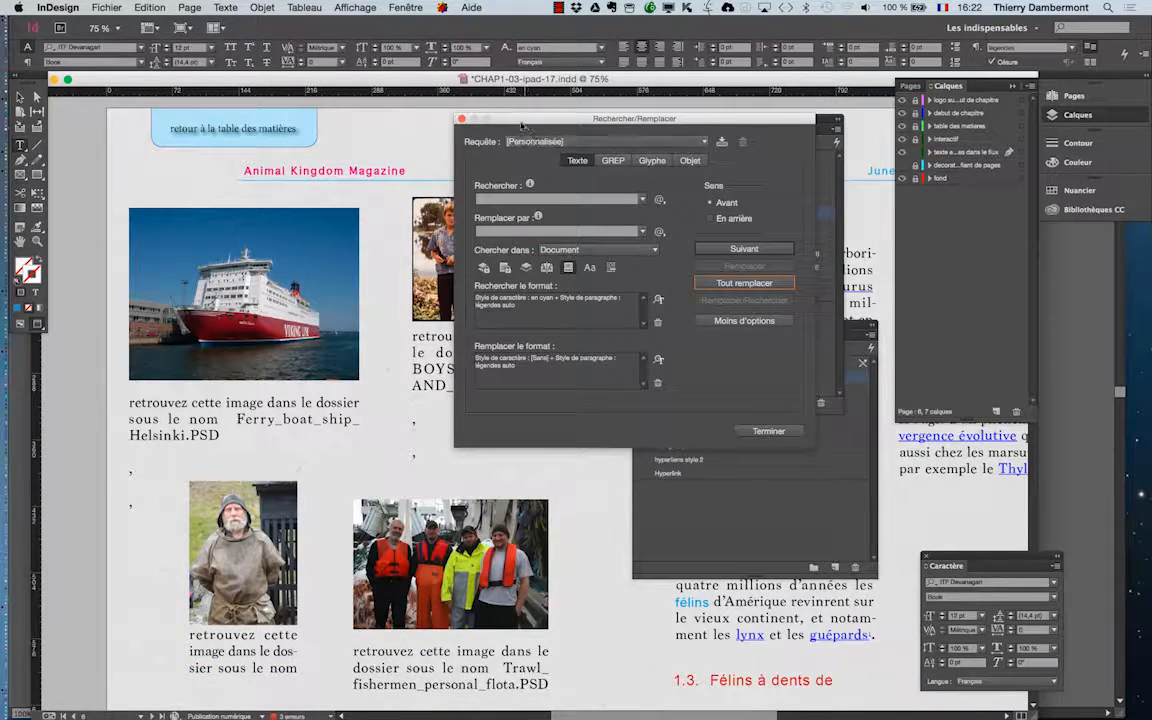
pyautogui.moveTo(522, 119); pyautogui.dragTo(690, 130)
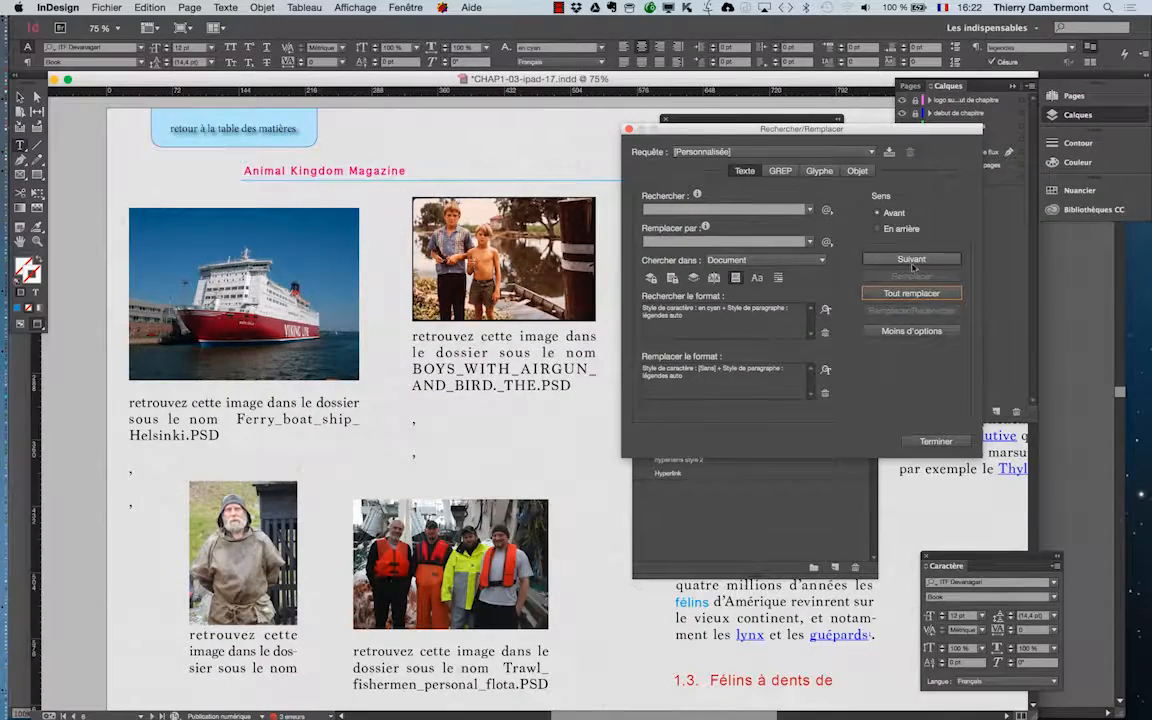
pyautogui.click(936, 442)
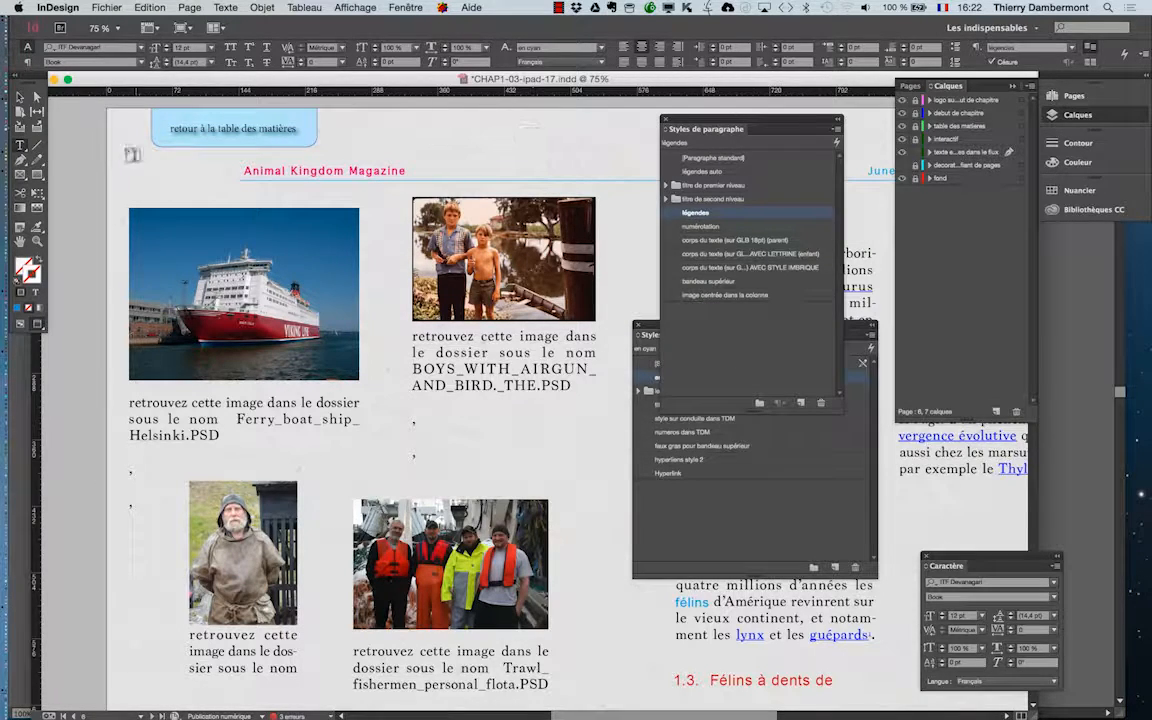
pyautogui.click(21, 97)
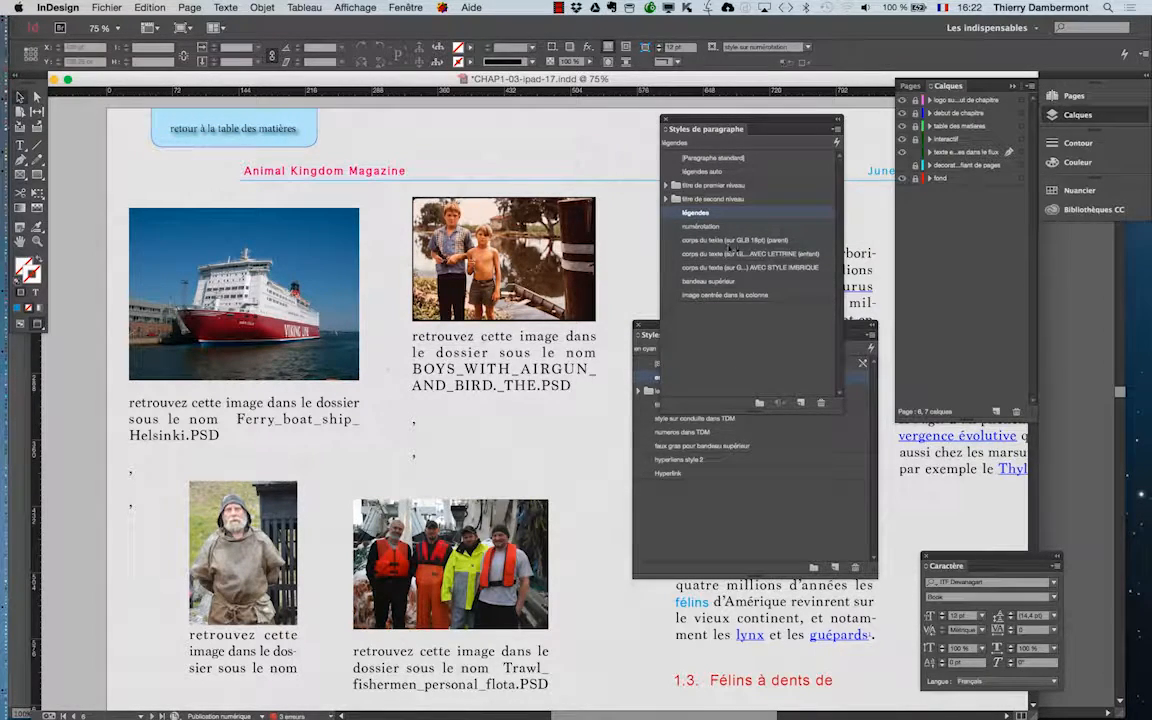
pyautogui.doubleClick(737, 214)
pyautogui.click(592, 138)
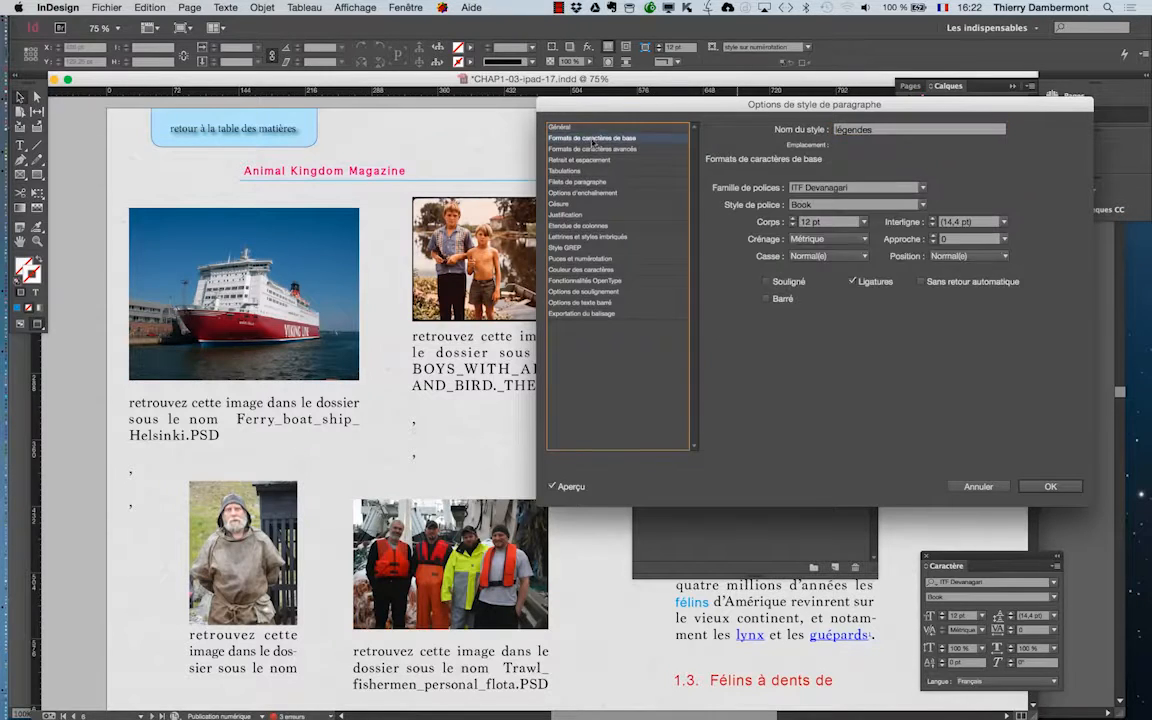
pyautogui.click(791, 225)
pyautogui.click(979, 487)
pyautogui.click(534, 370)
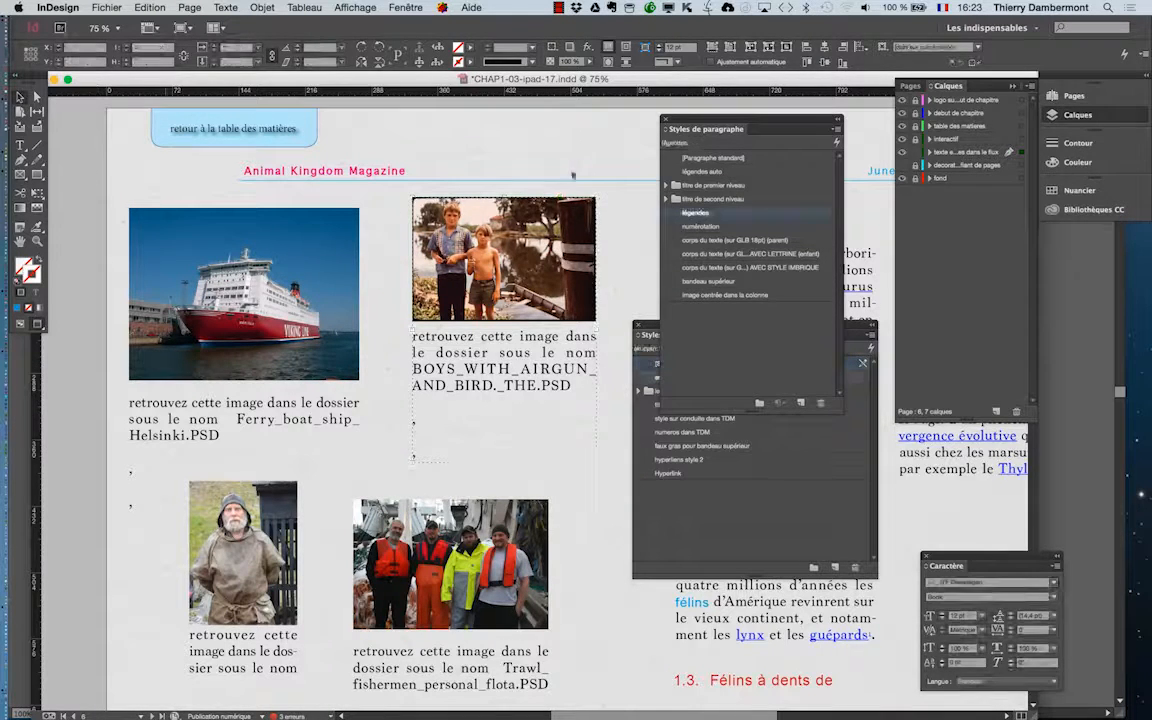
# - Set the font size of the paragraph style légendes auto to 12 pt
pyautogui.doubleClick(744, 168)
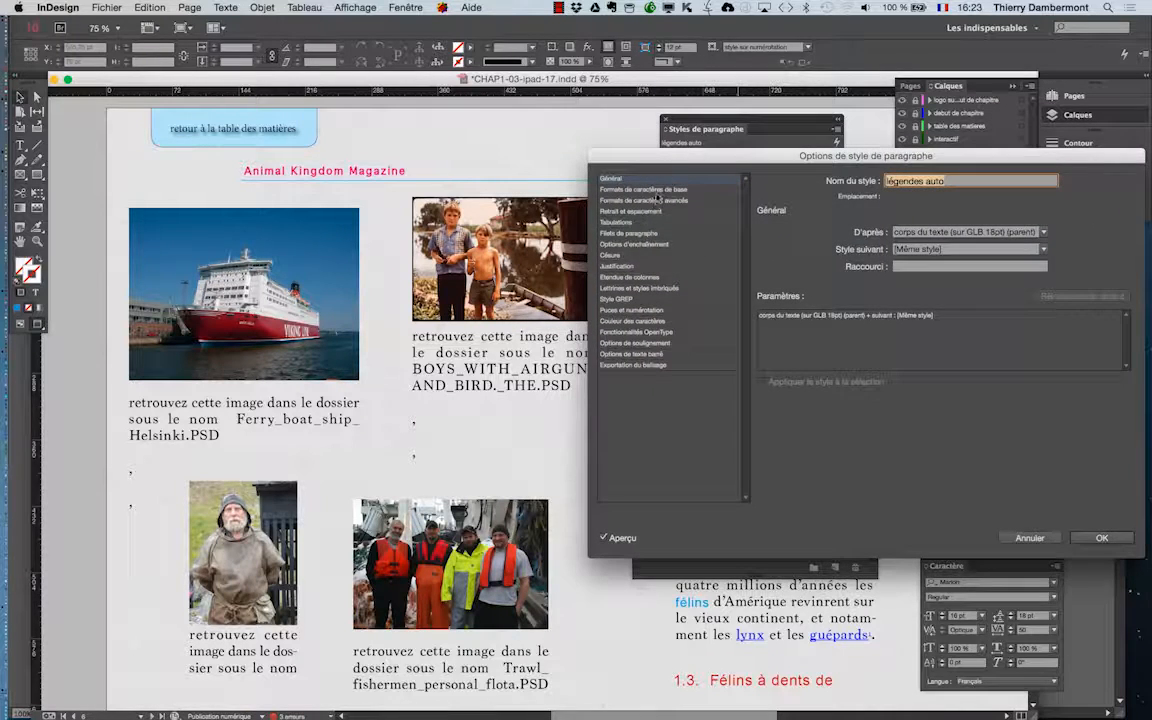
pyautogui.click(659, 190)
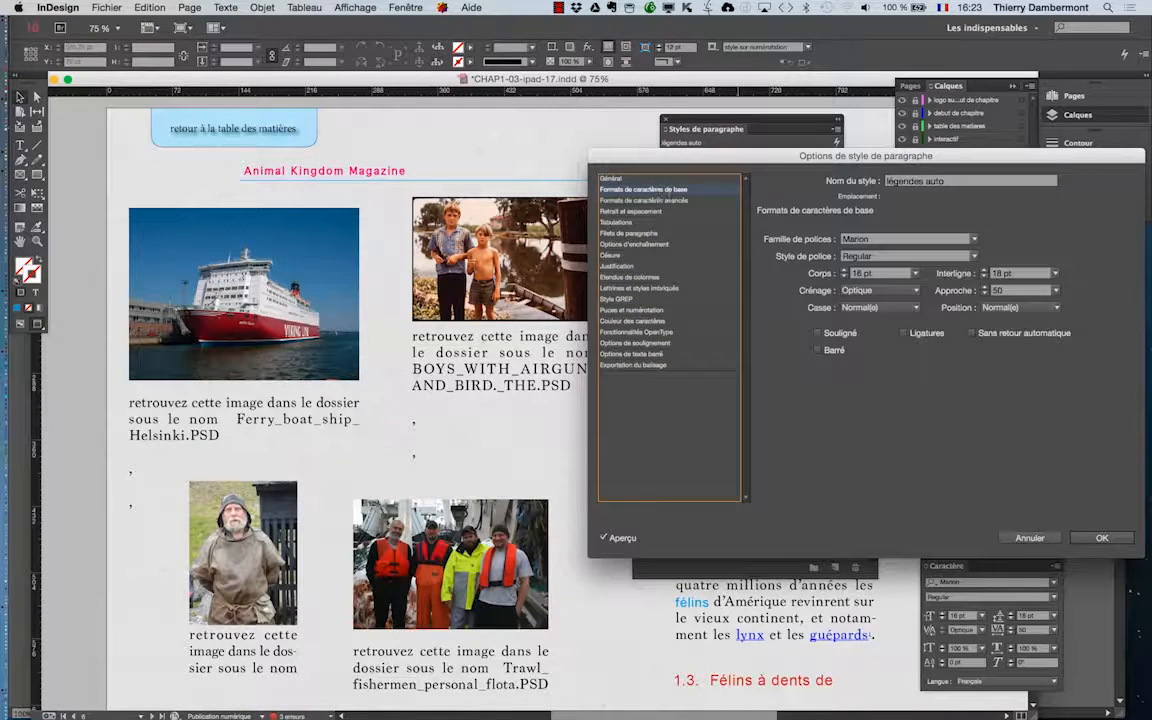
pyautogui.click(844, 278)
pyautogui.click(844, 278)
pyautogui.click(844, 278)
pyautogui.click(844, 278)
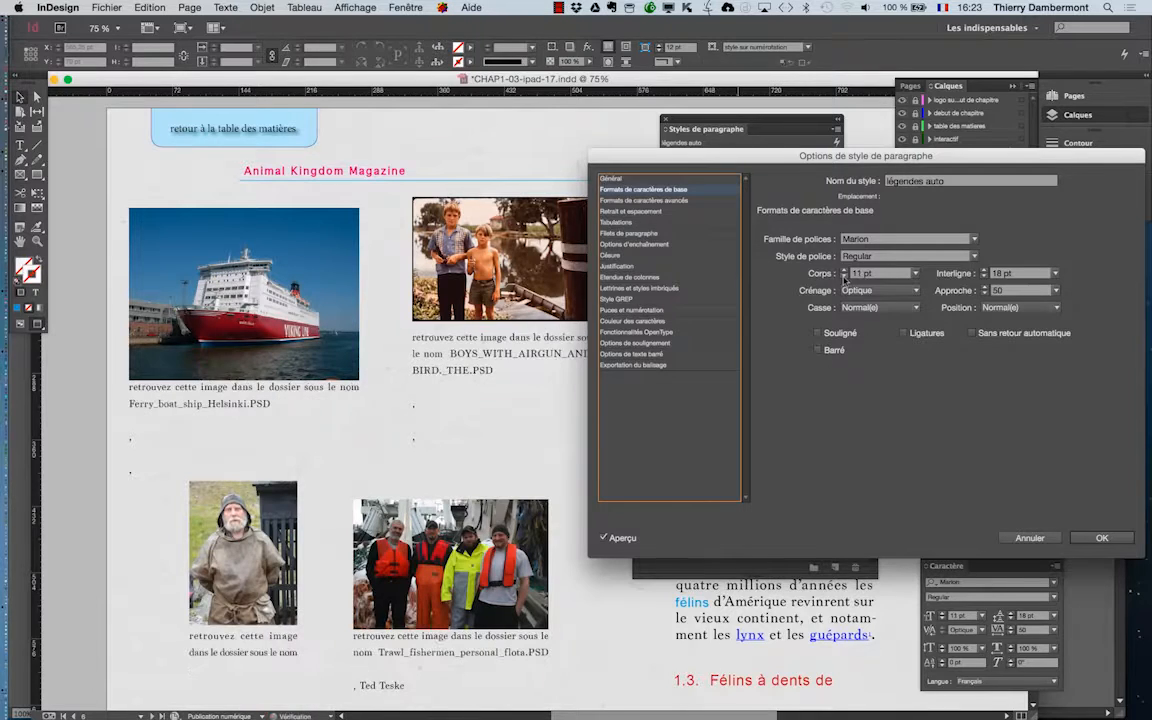
pyautogui.click(844, 269)
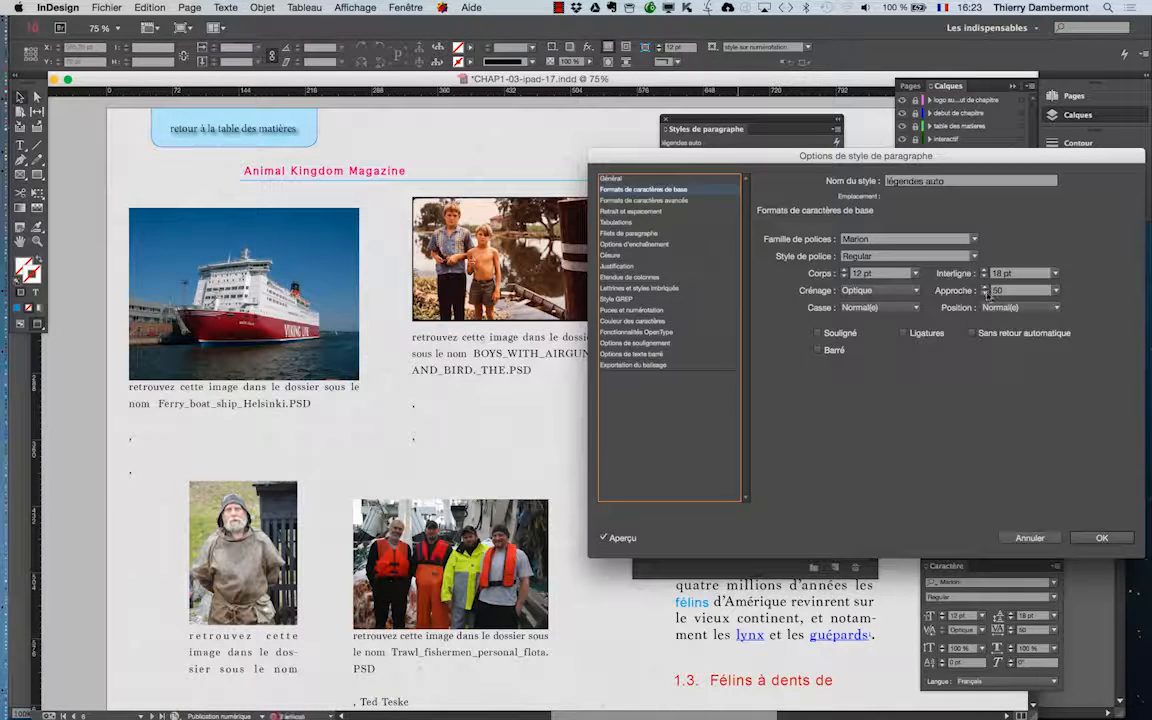
# - Reduce the légendes auto style's tracking to 40 and its leading to 14 pt
pyautogui.click(985, 294)
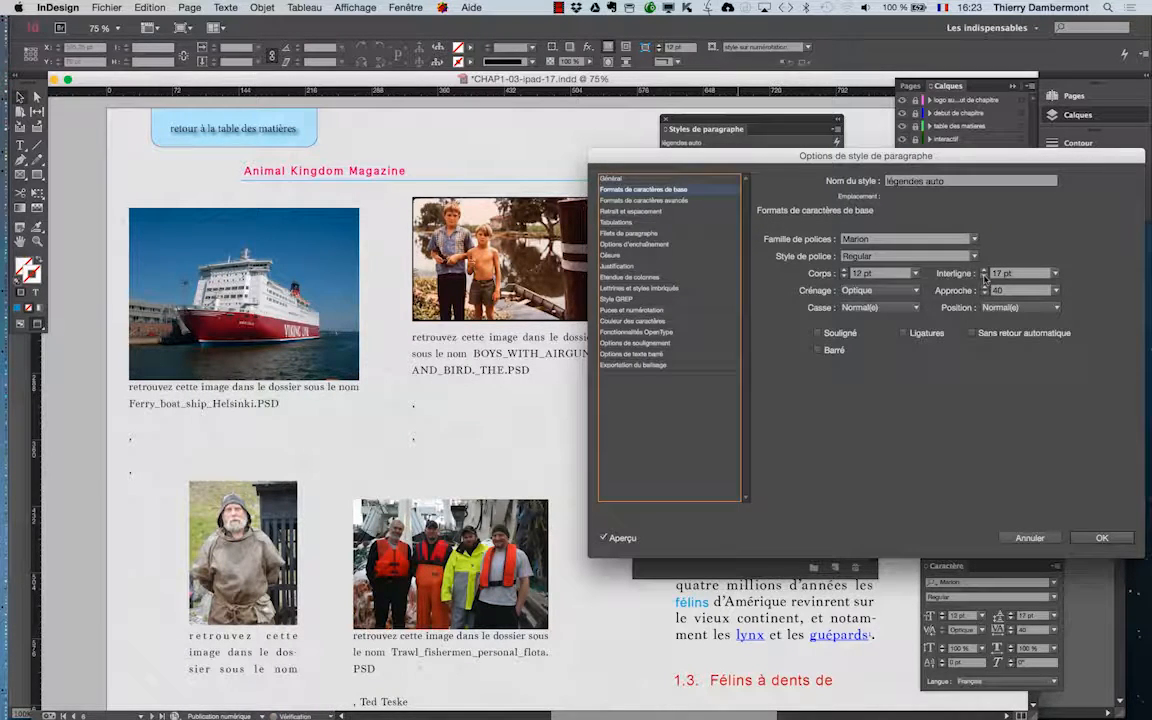
pyautogui.click(985, 278)
pyautogui.click(985, 278)
# - Turn off grid alignment in the indents and spacing of the légendes auto style and apply the style changes
pyautogui.click(640, 200)
pyautogui.click(632, 211)
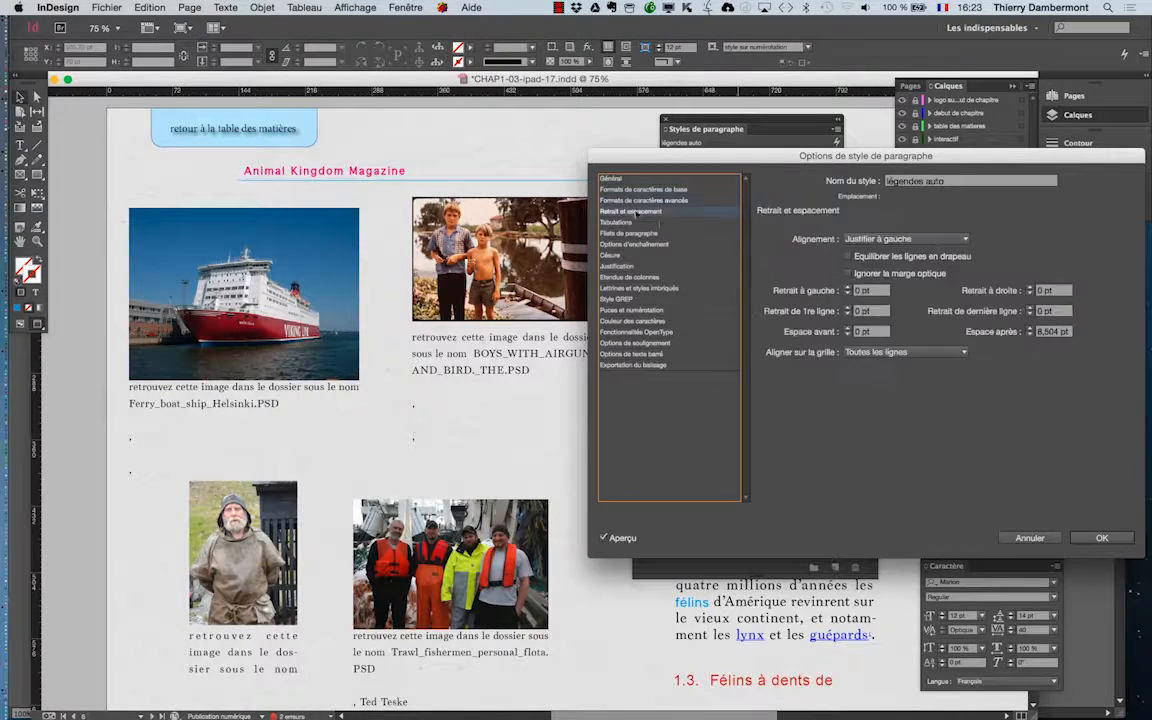
pyautogui.click(903, 351)
pyautogui.click(870, 338)
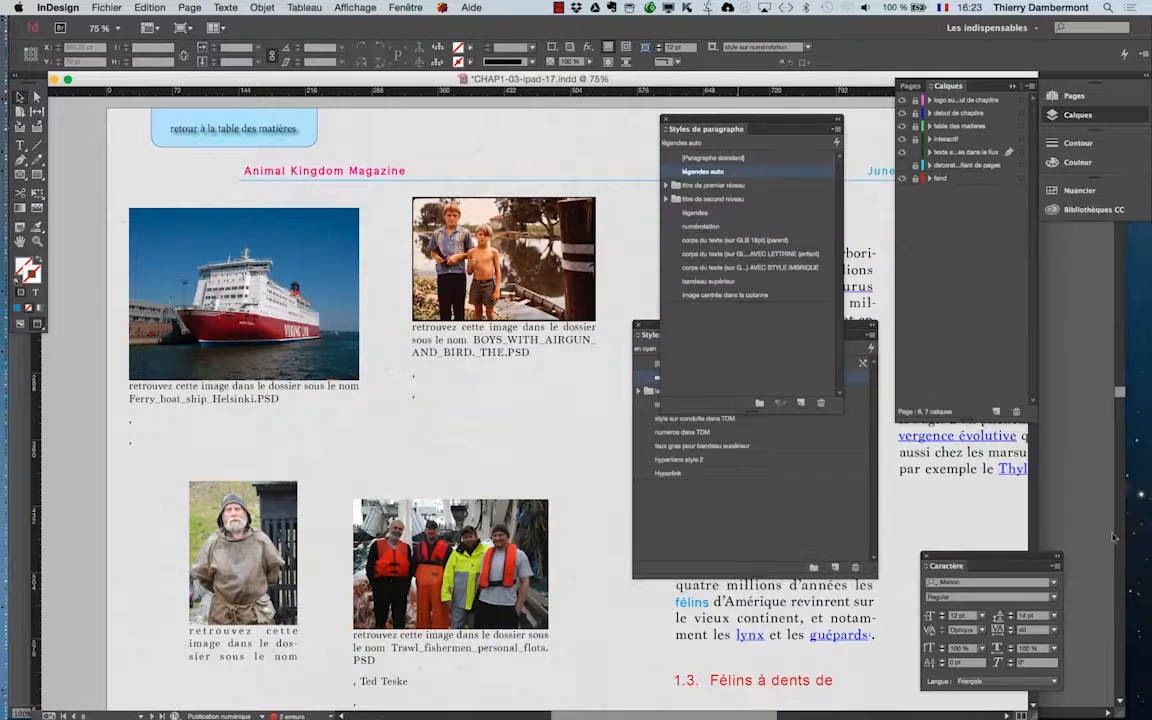
pyautogui.click(1030, 537)
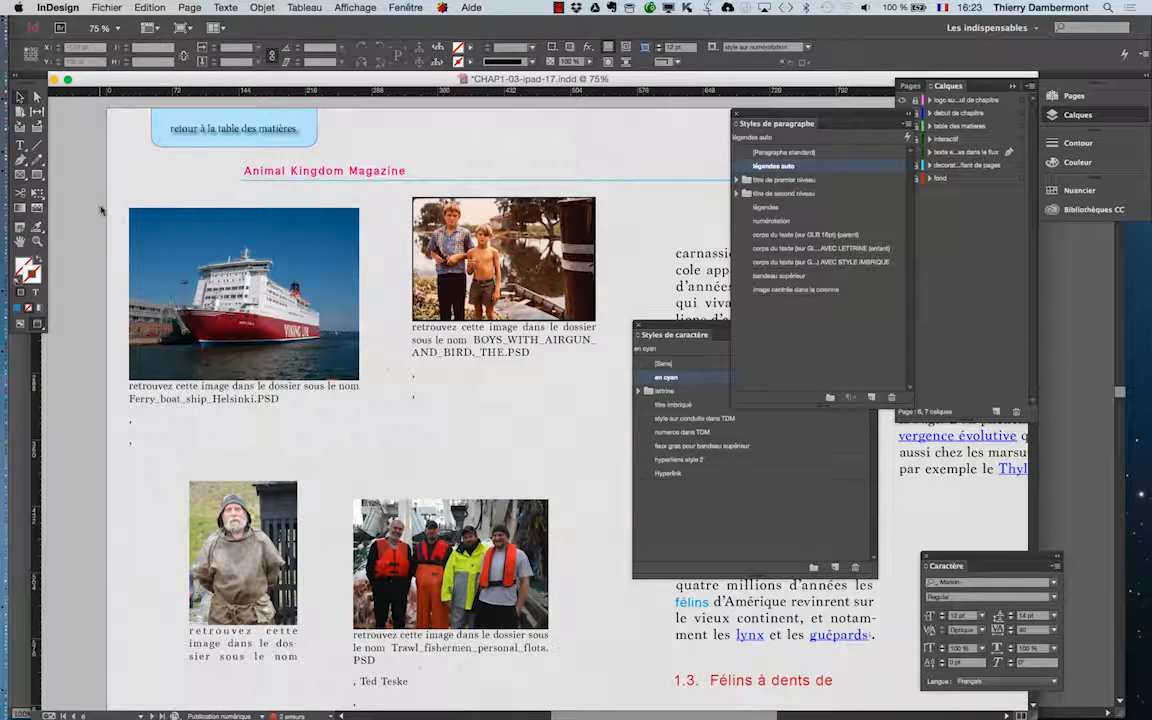
# - Save the document as a new version named CHAP1-03-ipad-18.indd
pyautogui.scroll(-1, 415, 341)
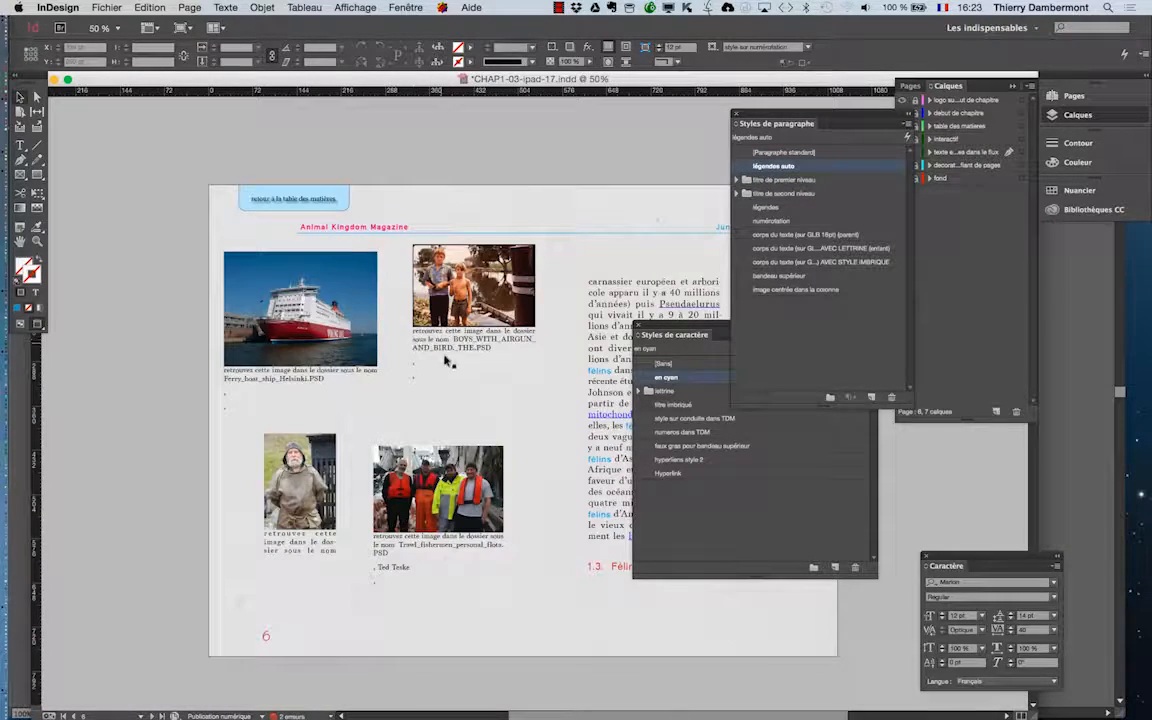
pyautogui.click(107, 7)
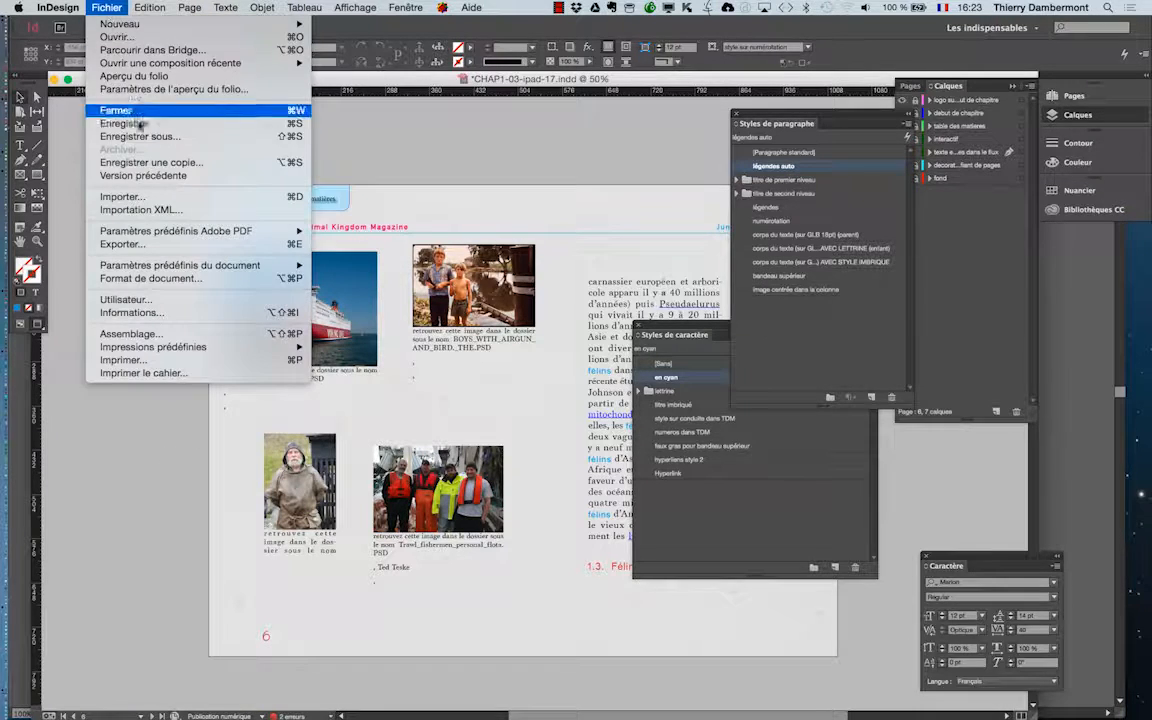
pyautogui.click(140, 138)
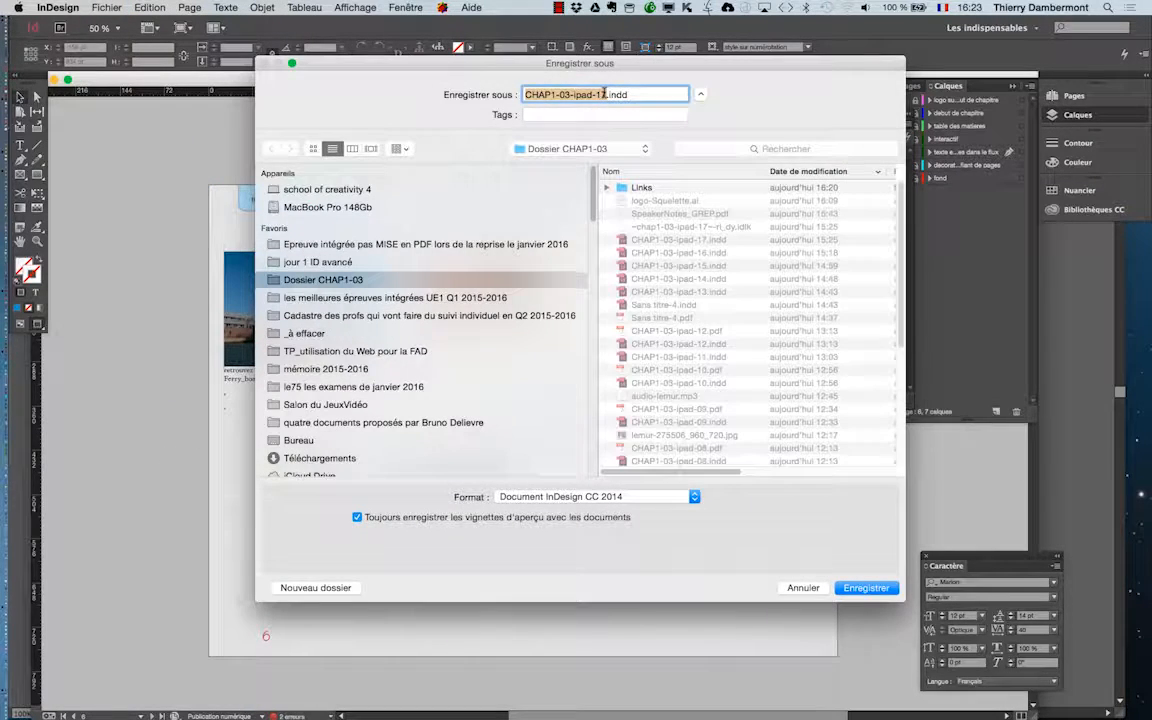
pyautogui.press('Right')
pyautogui.press('BackSpace')
pyautogui.write('8')
pyautogui.press('Return')
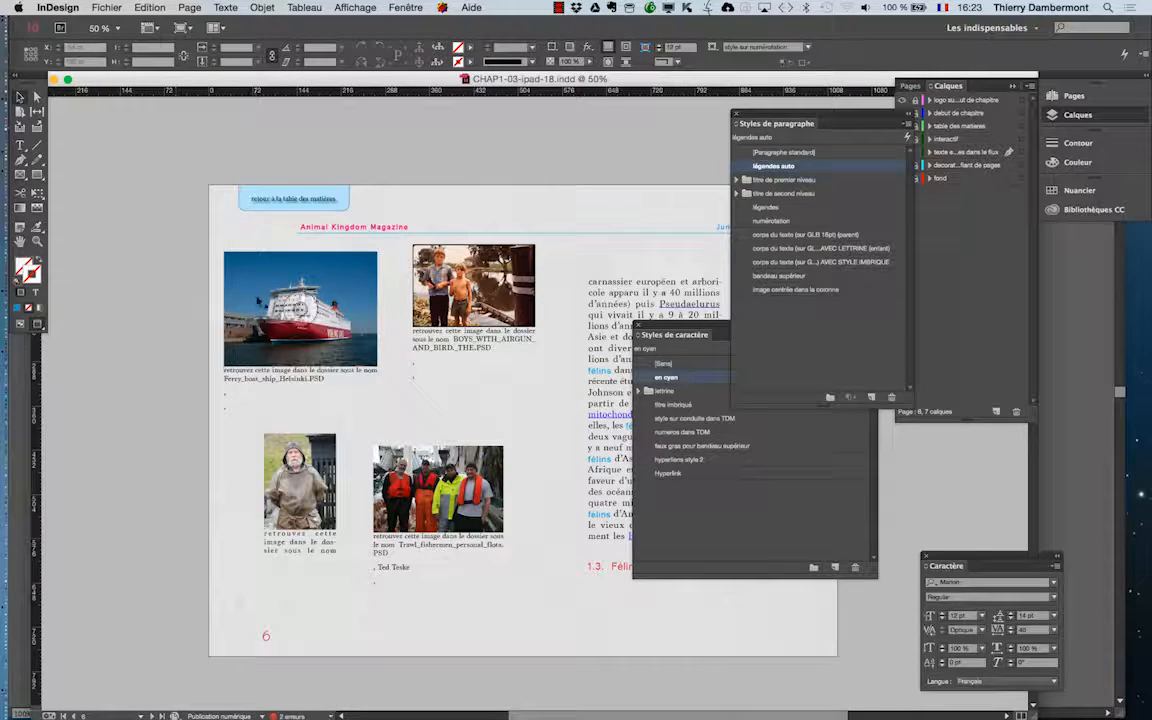
pyautogui.click(270, 280)
pyautogui.click(260, 7)
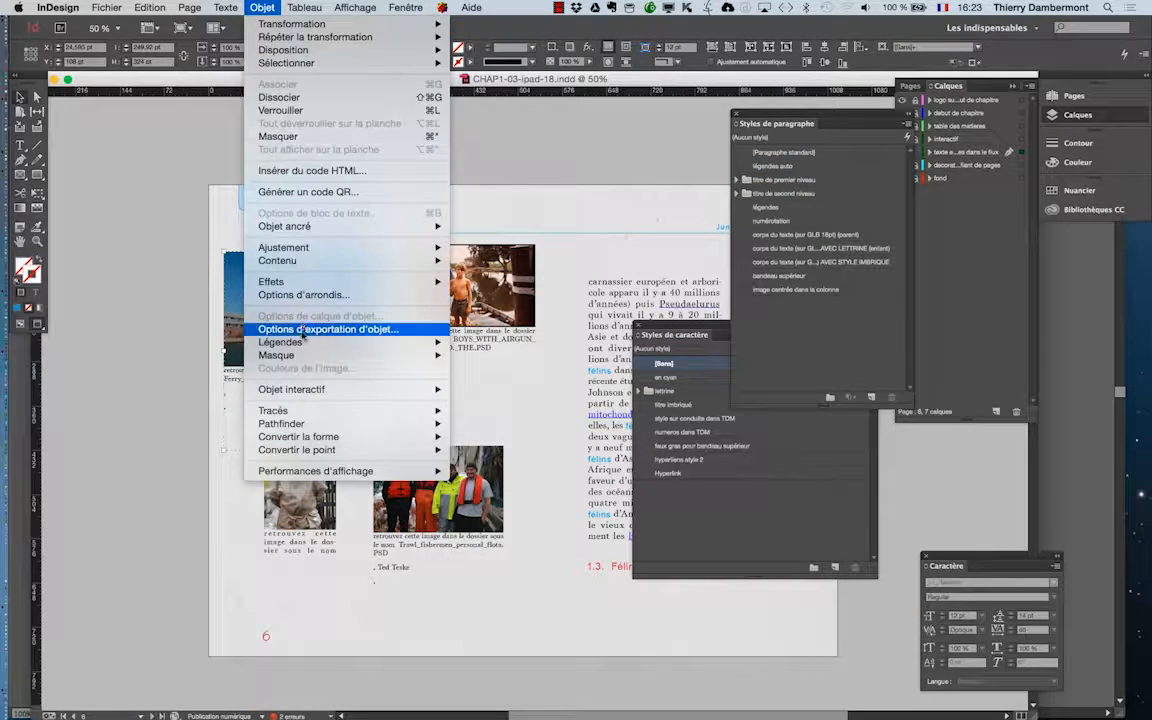
pyautogui.moveTo(314, 345)
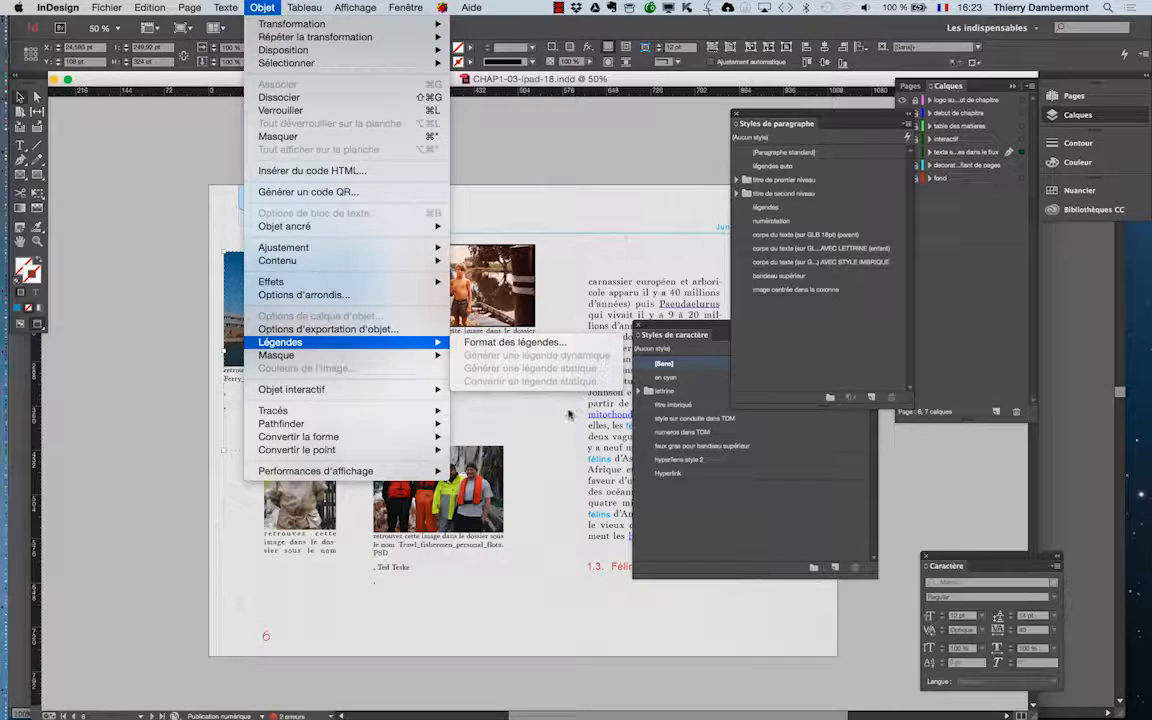
pyautogui.click(176, 363)
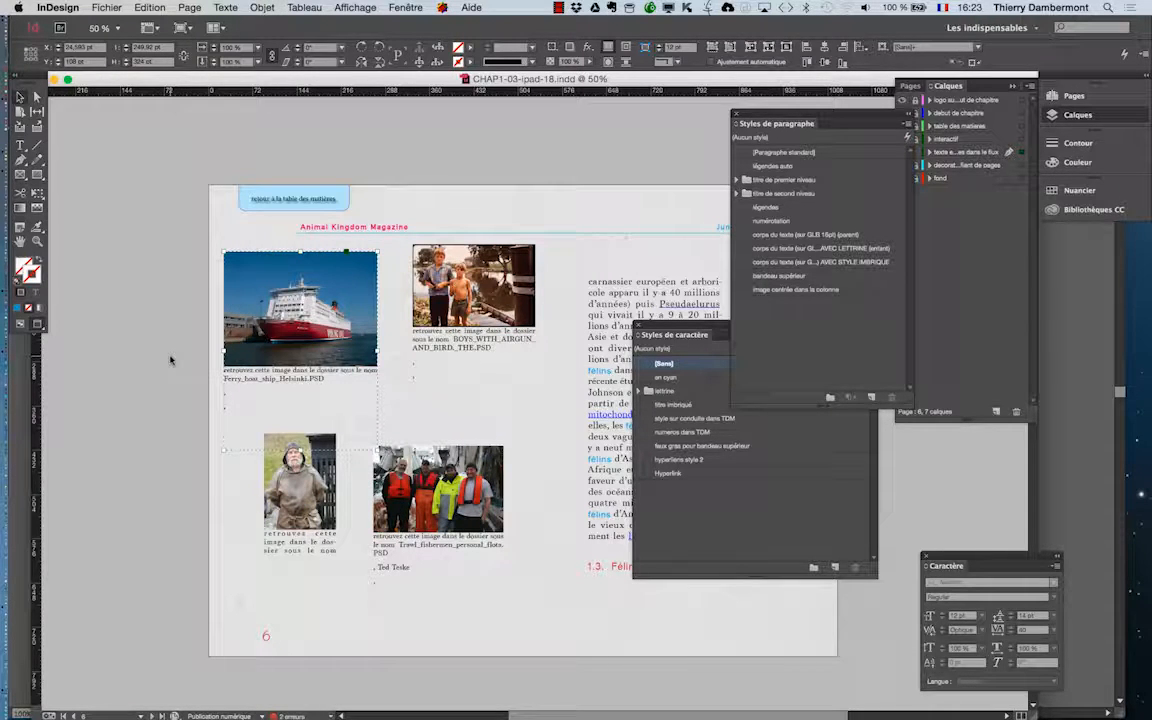
pyautogui.press('super+minus')
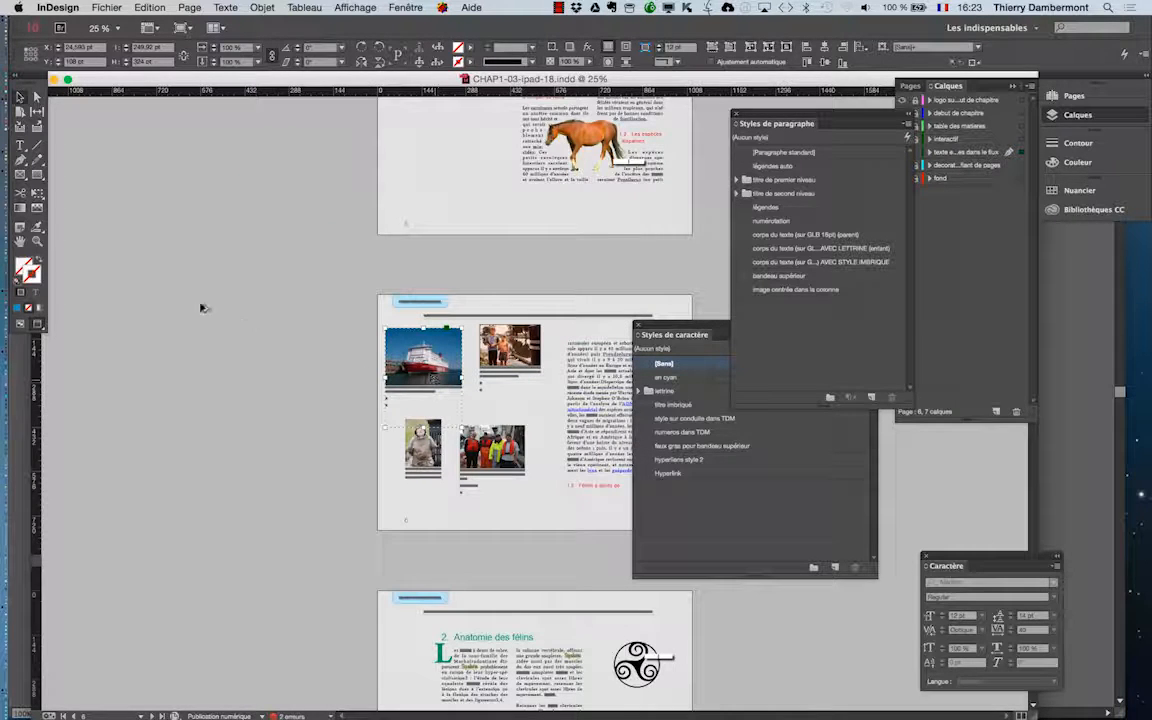
pyautogui.scroll(2, 200, 355)
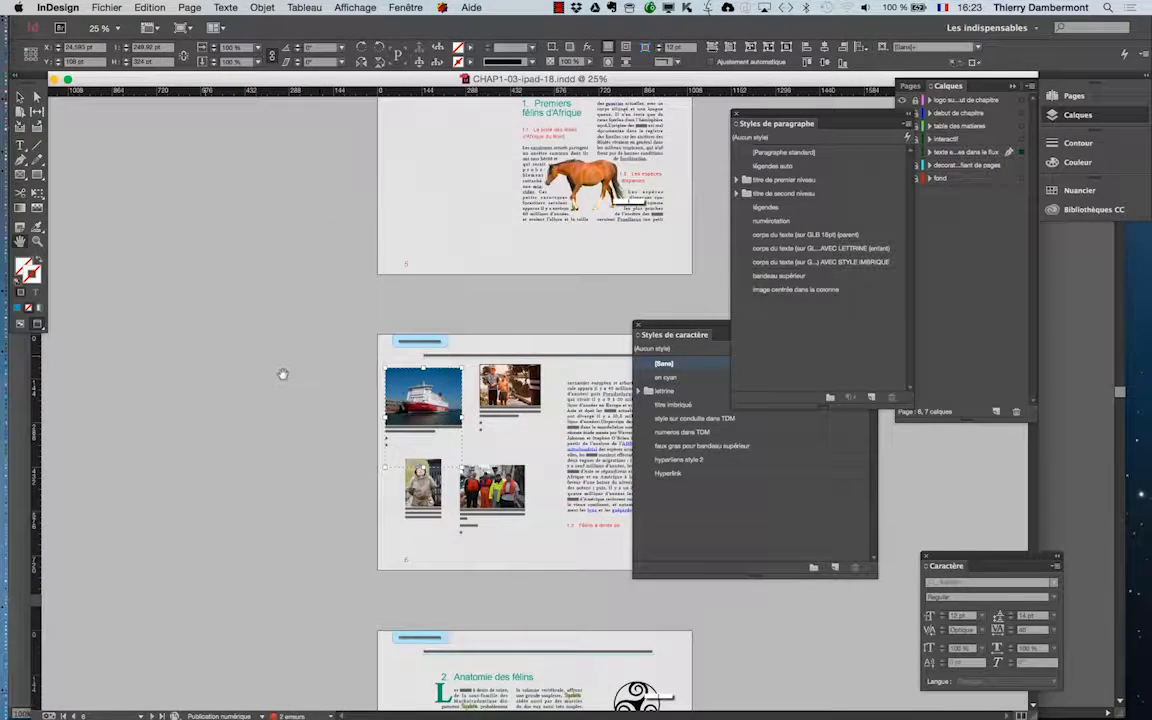